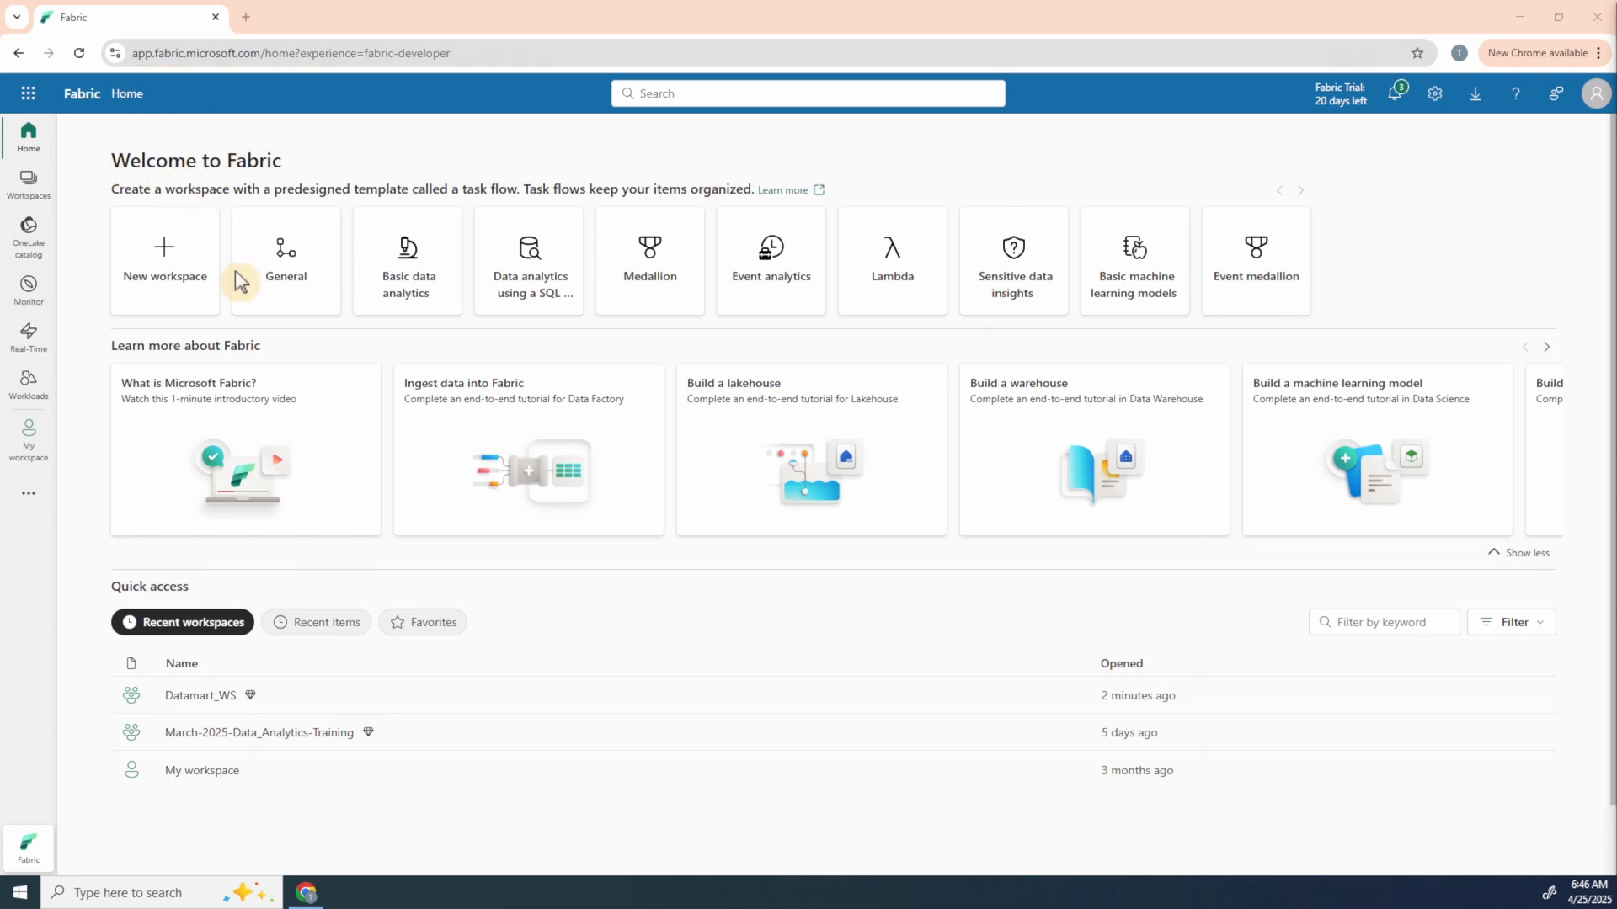
pyautogui.click(30, 848)
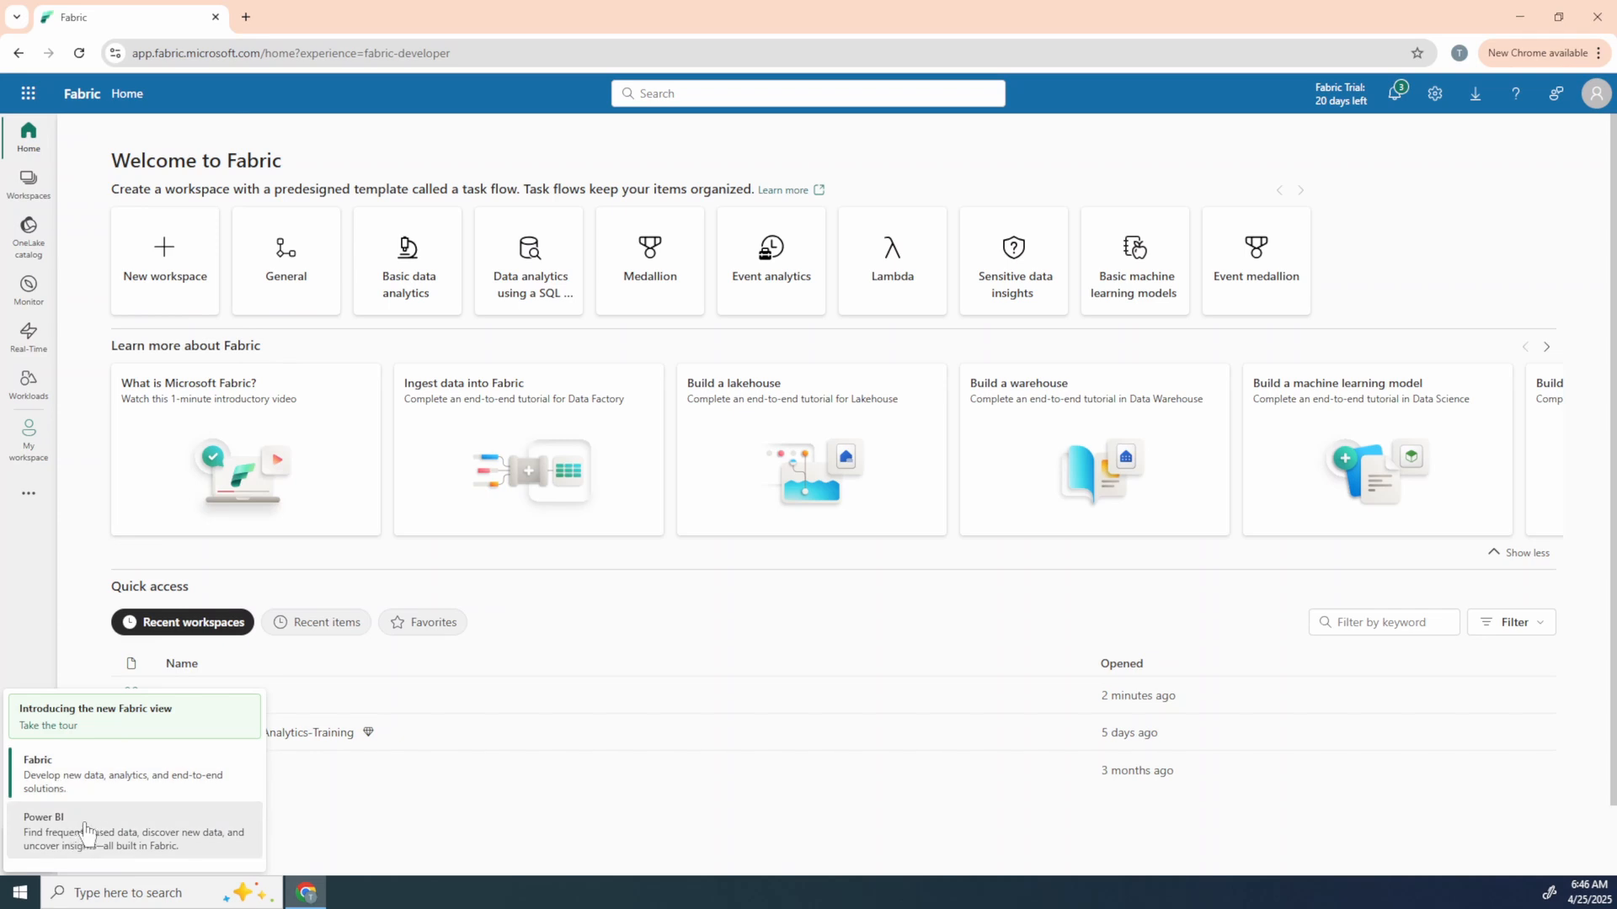
pyautogui.click(626, 574)
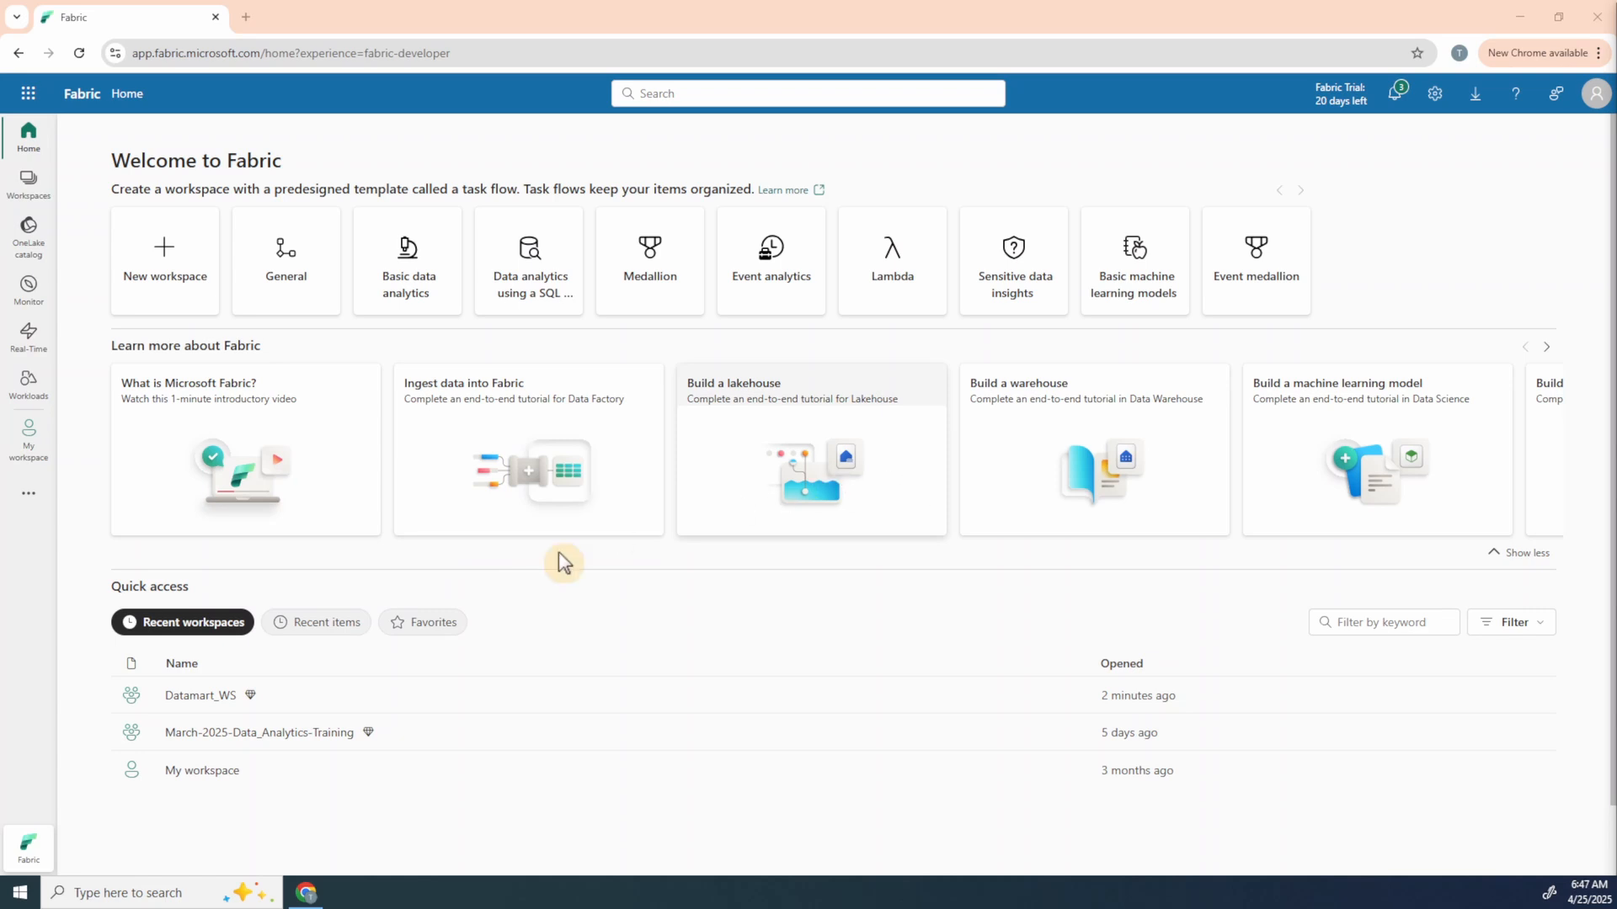
# Step: Create a Datamart (preview) item named TestDatamart in the Datamart_WS workspace
pyautogui.scroll(-1, 559, 553)
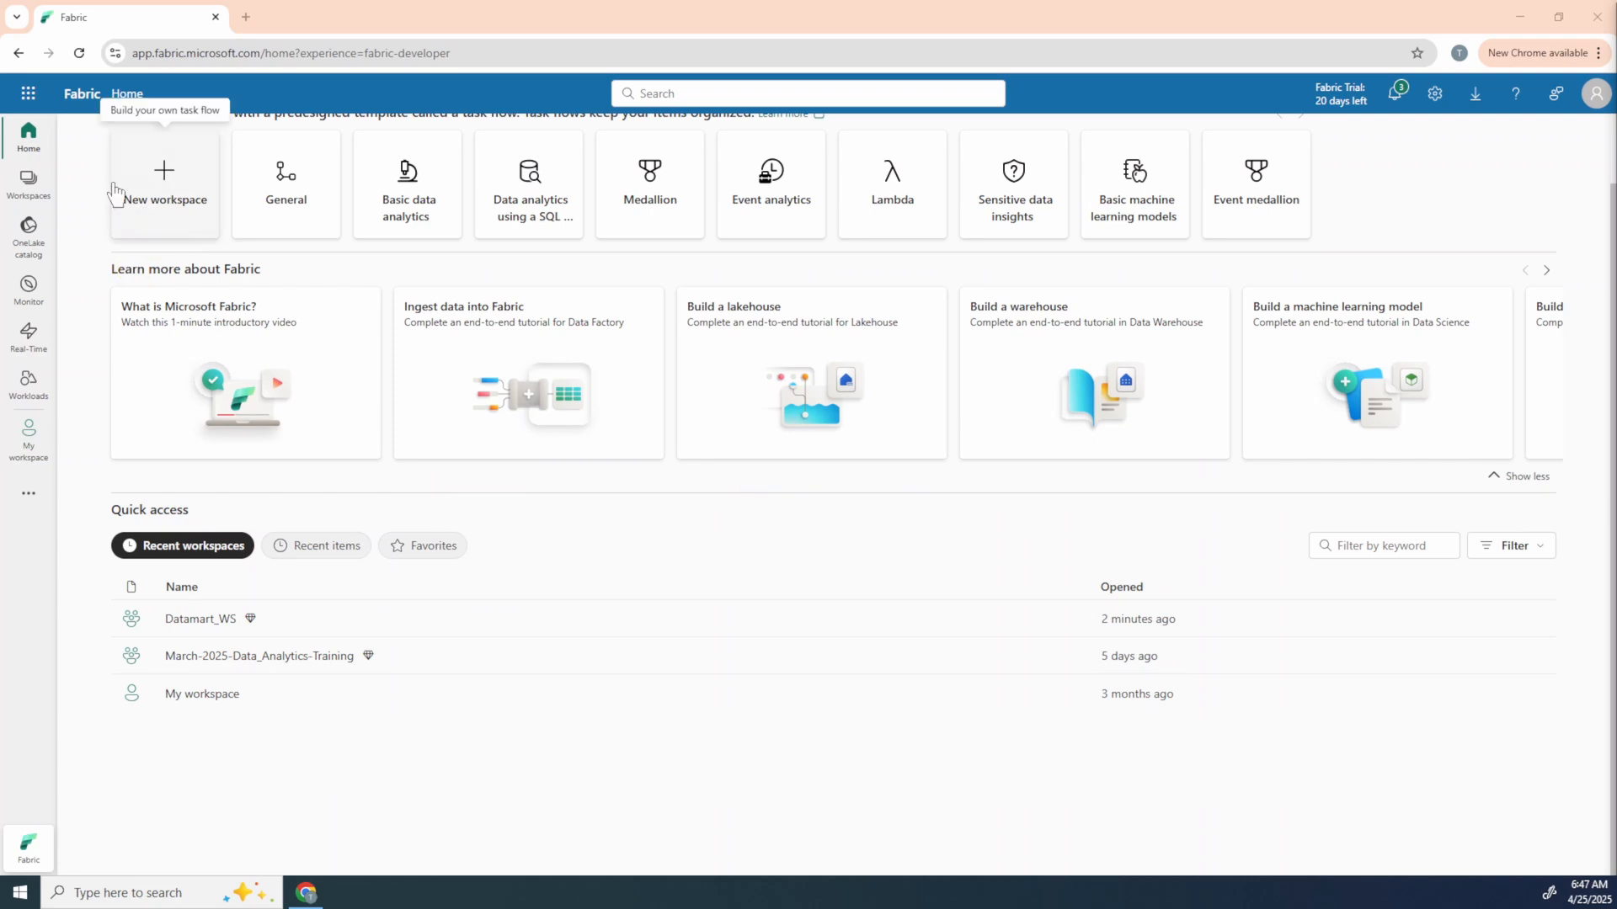
pyautogui.click(193, 623)
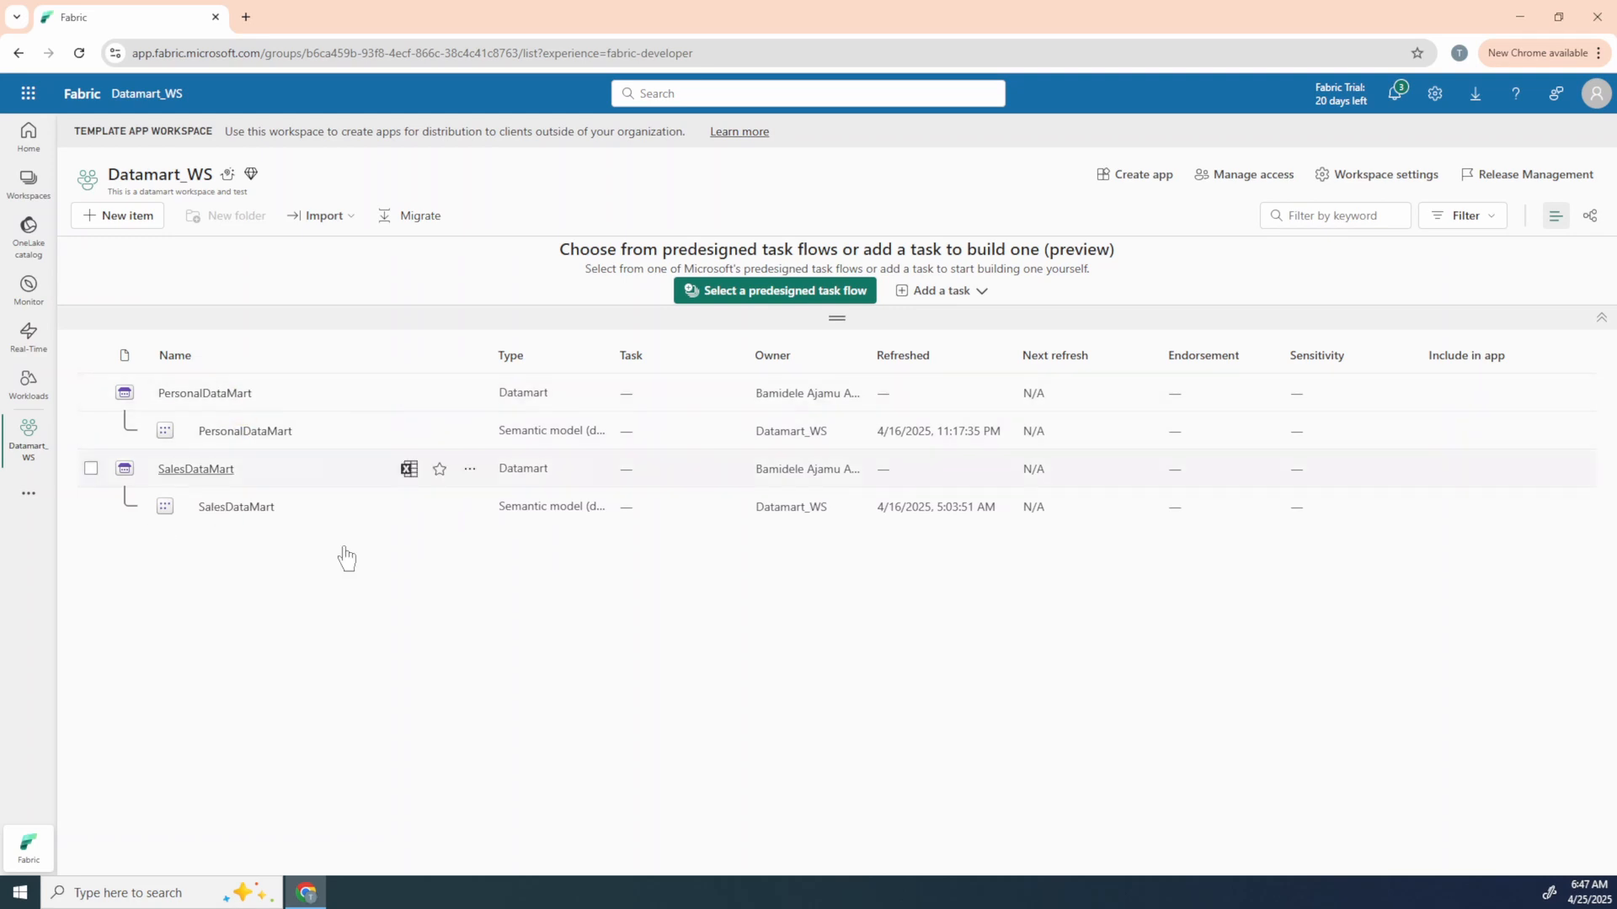
pyautogui.click(99, 217)
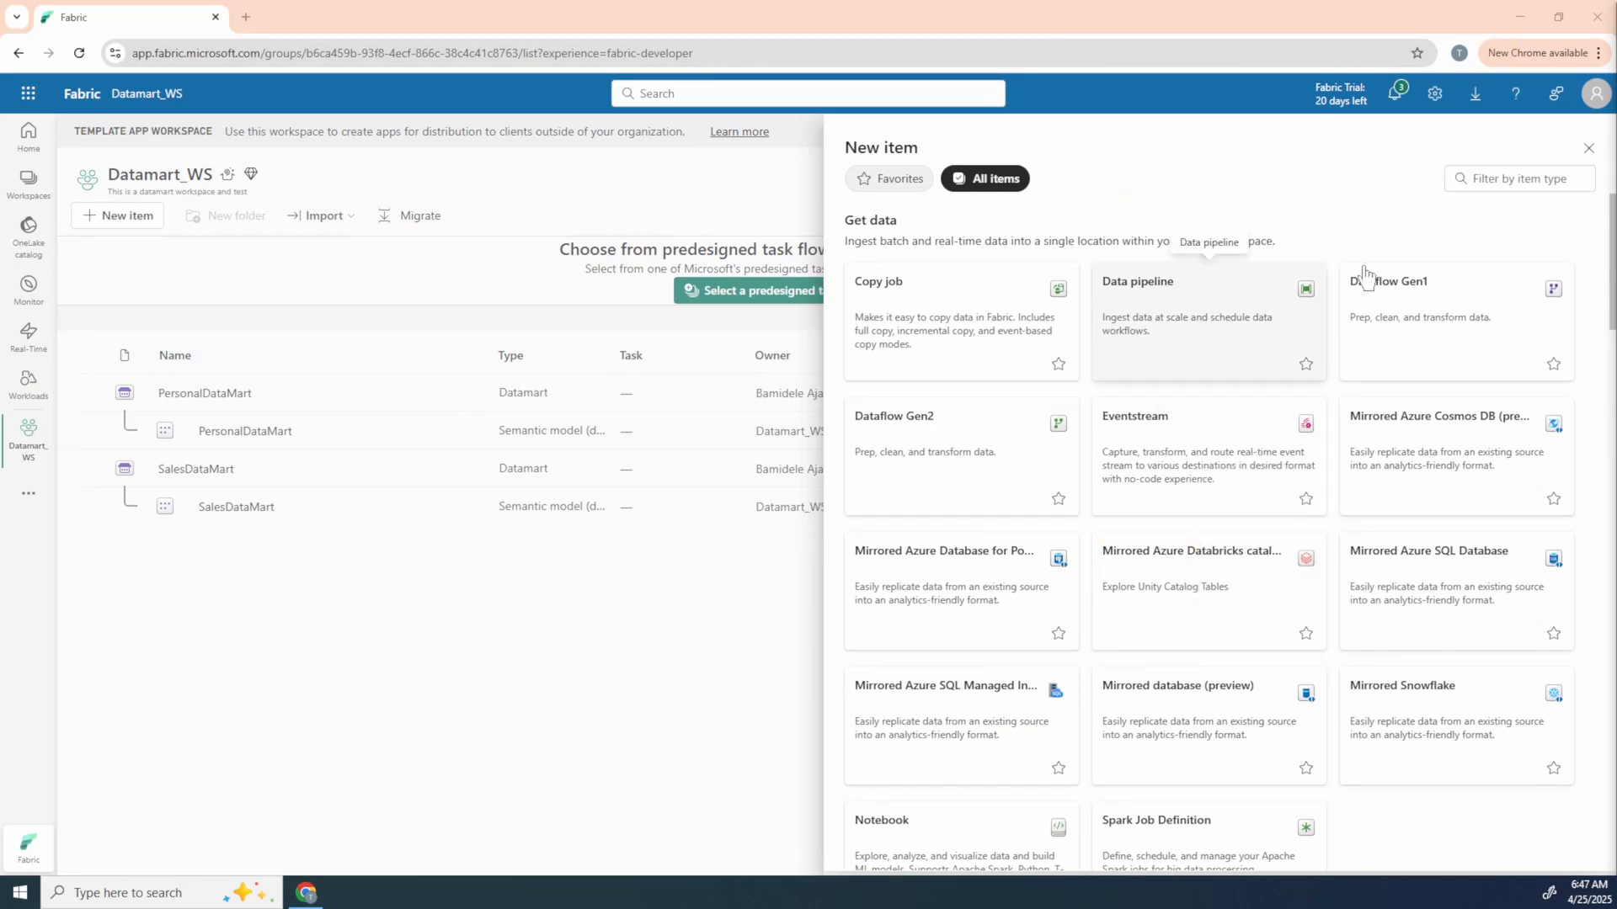
pyautogui.click(1507, 178)
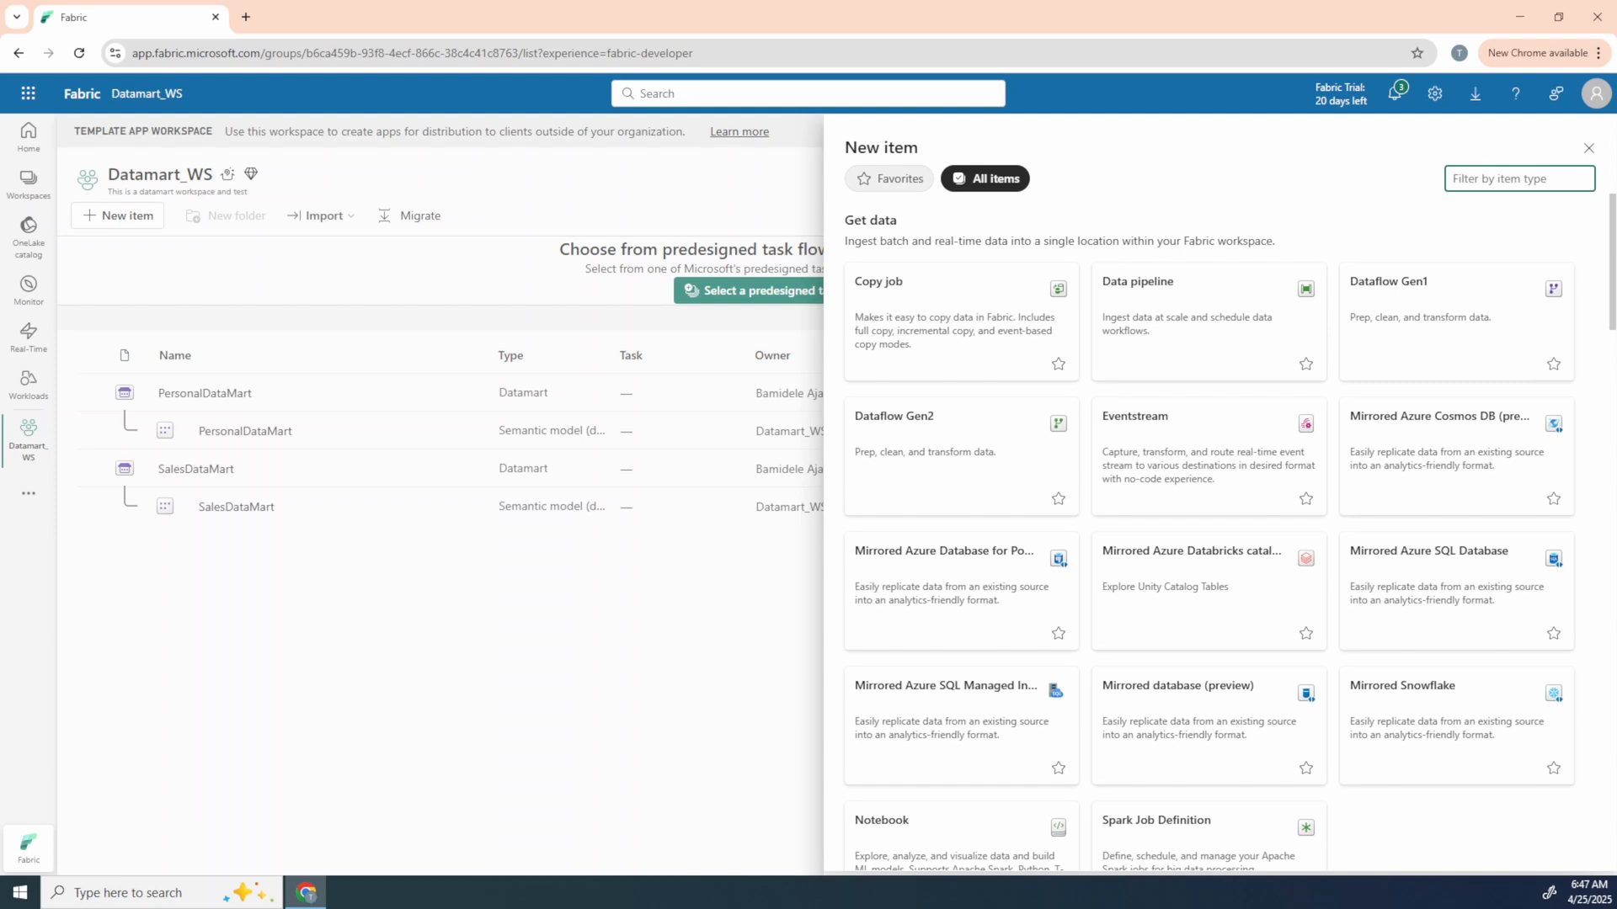
pyautogui.write('data')
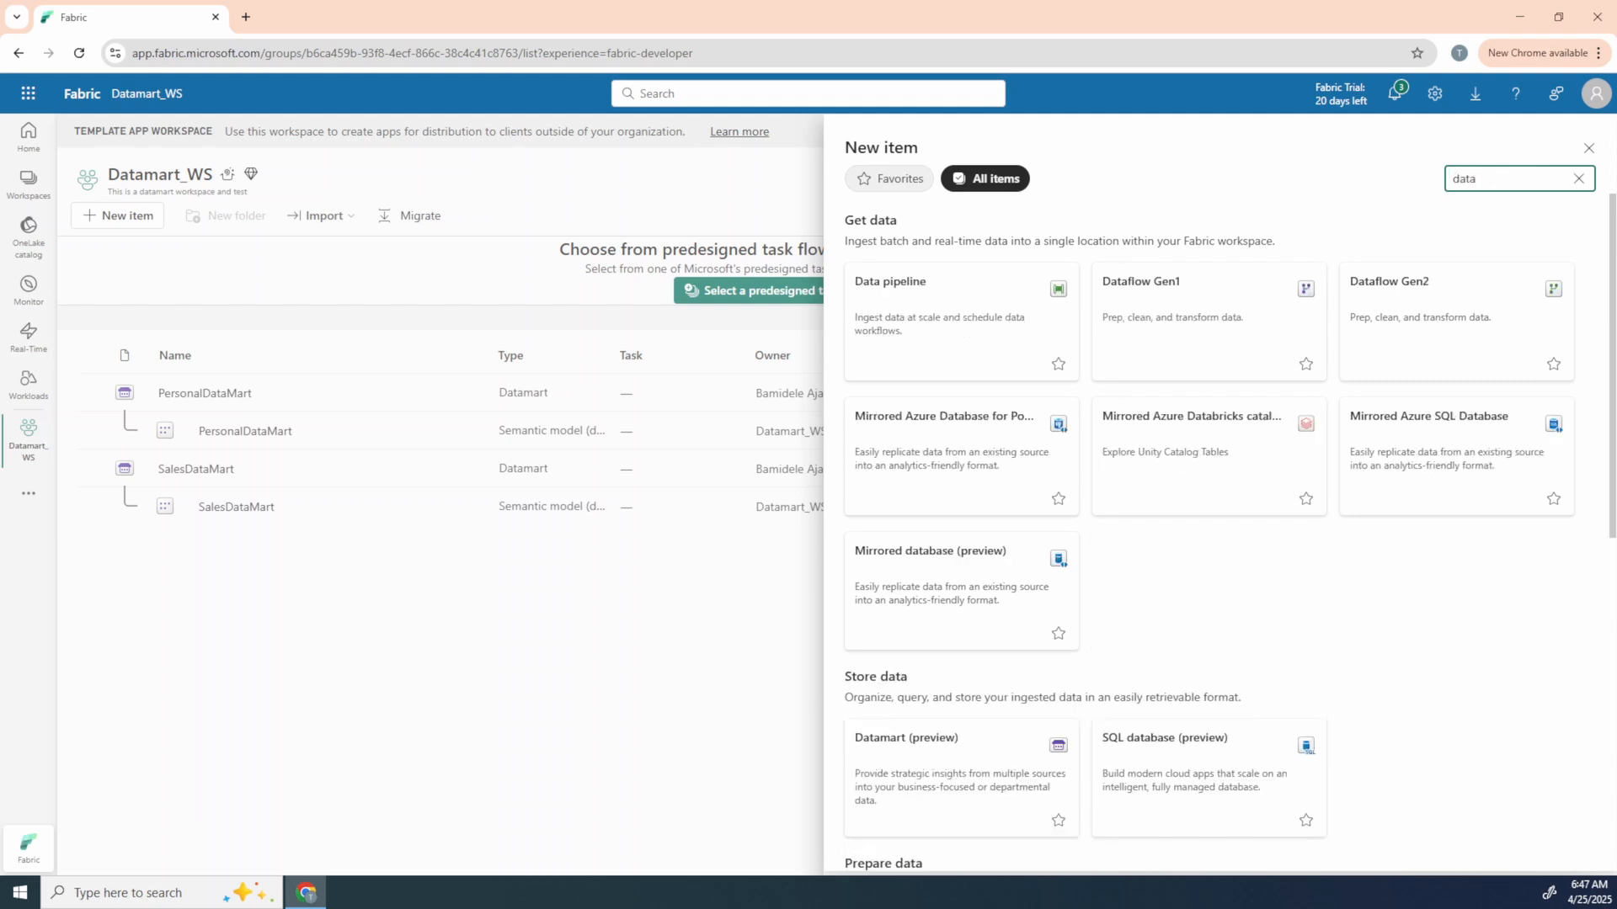
pyautogui.write('ma')
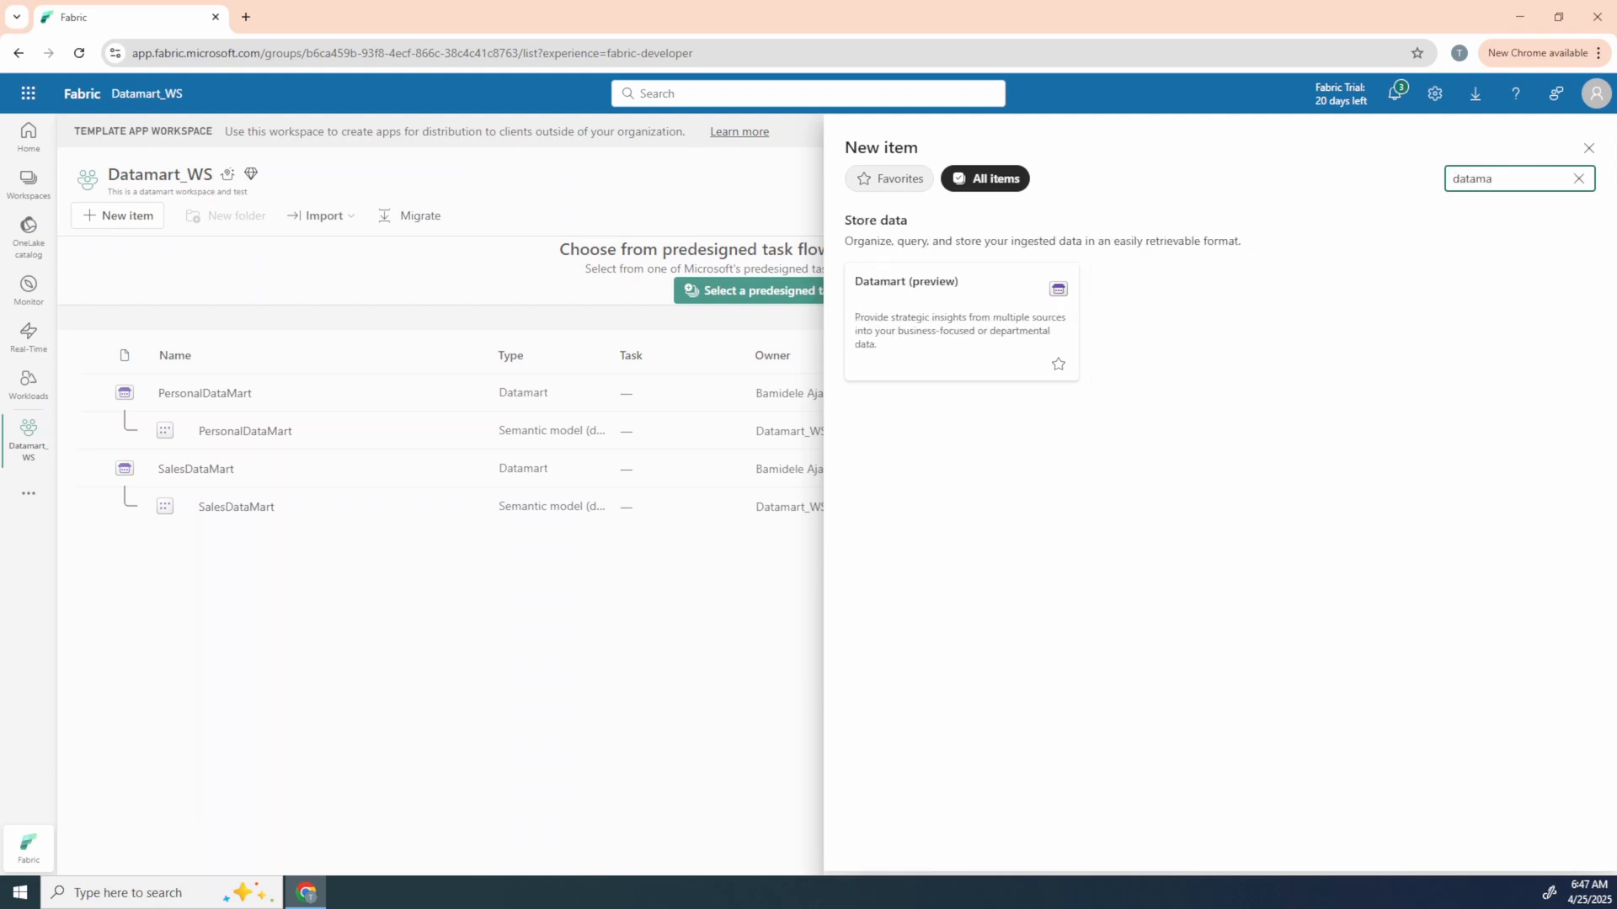
pyautogui.click(961, 343)
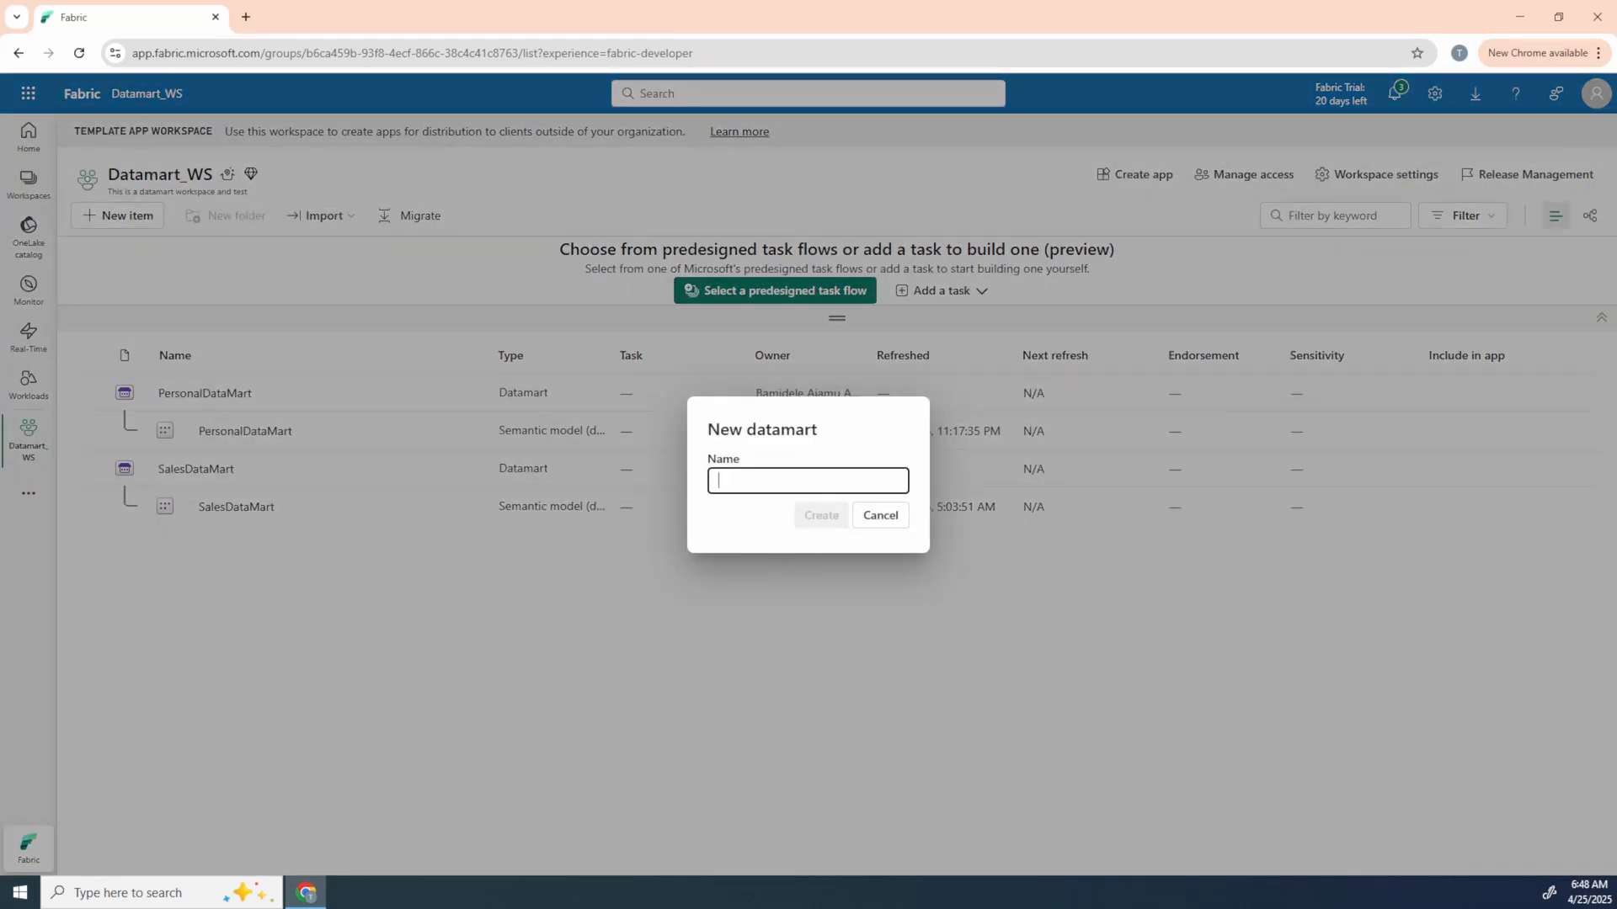
pyautogui.write('TestDatamart')
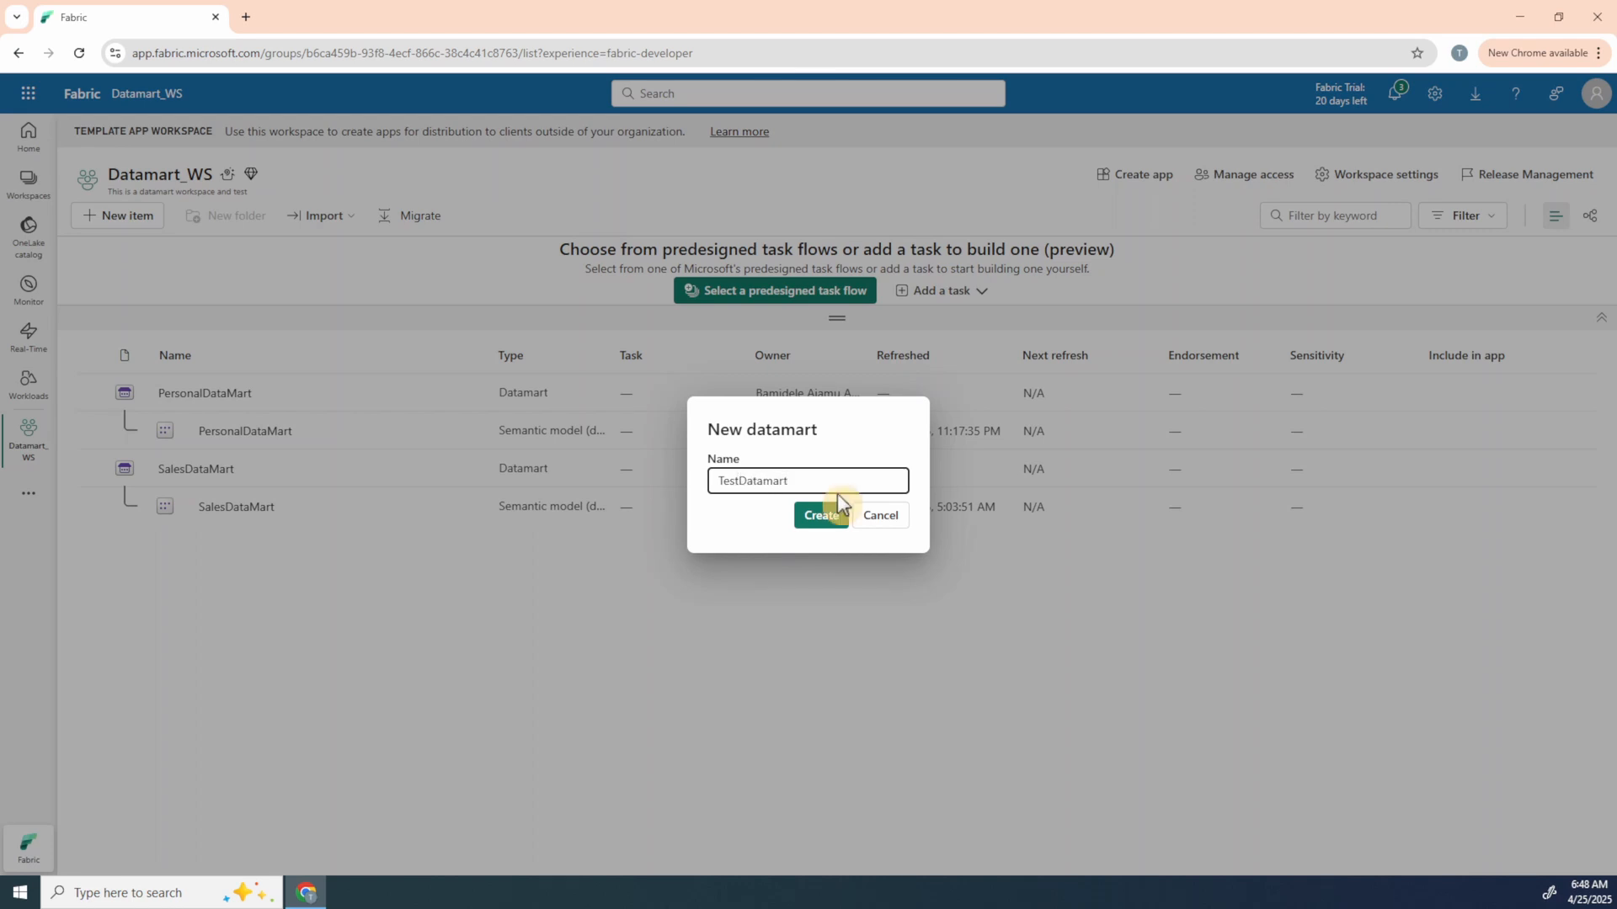
pyautogui.click(808, 516)
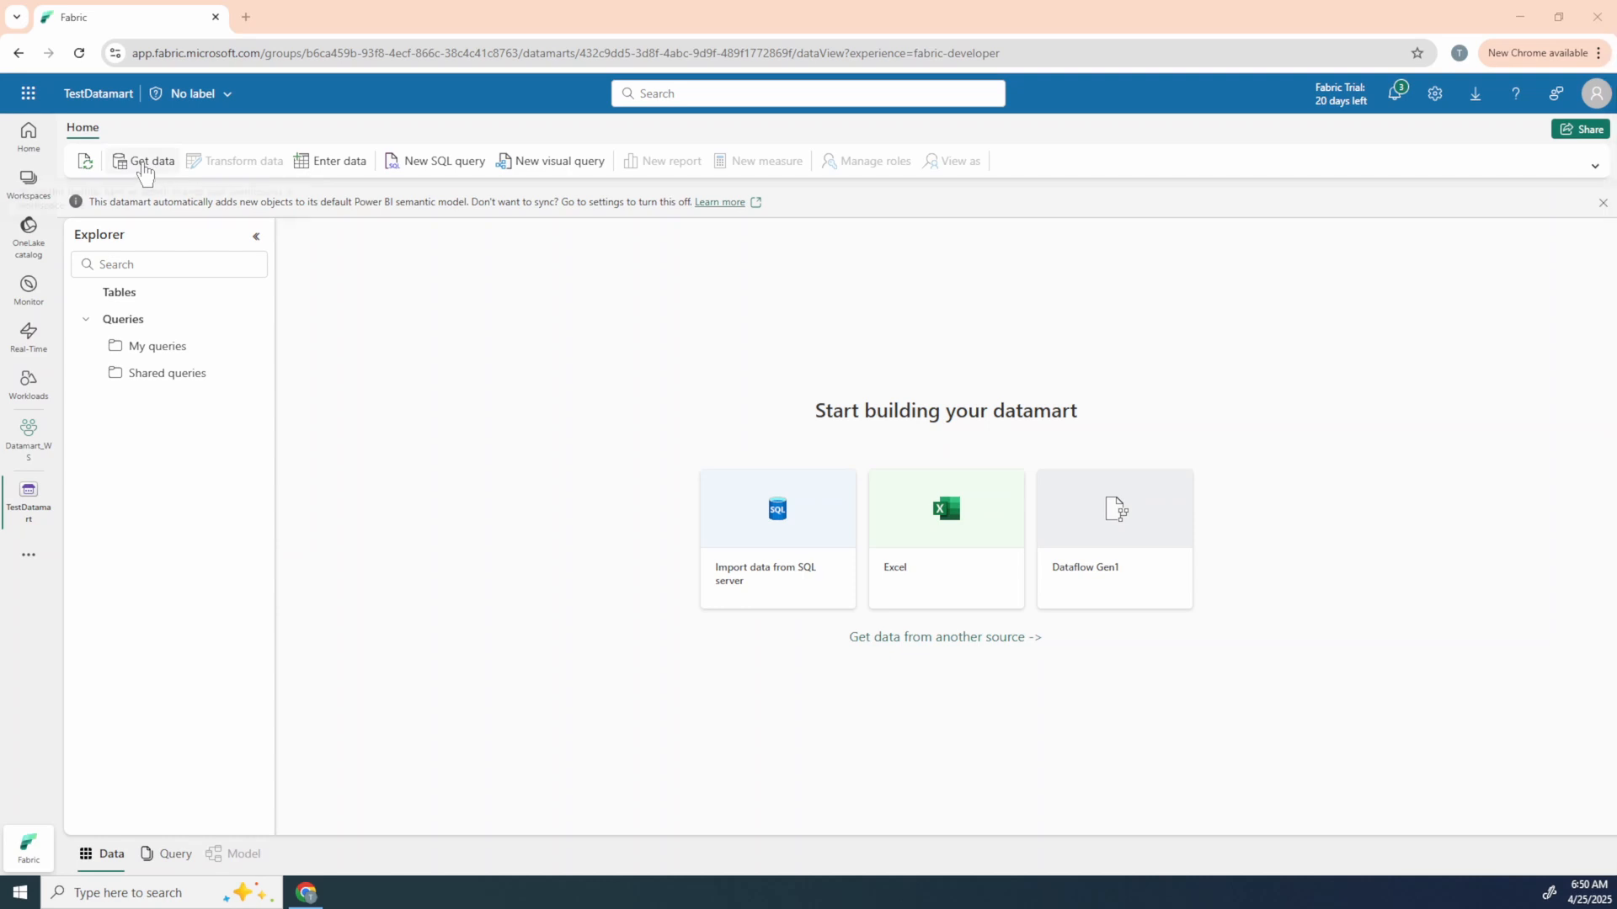
# Step: Start getting data from an Excel workbook, with the connection set to link to a file
pyautogui.click(145, 168)
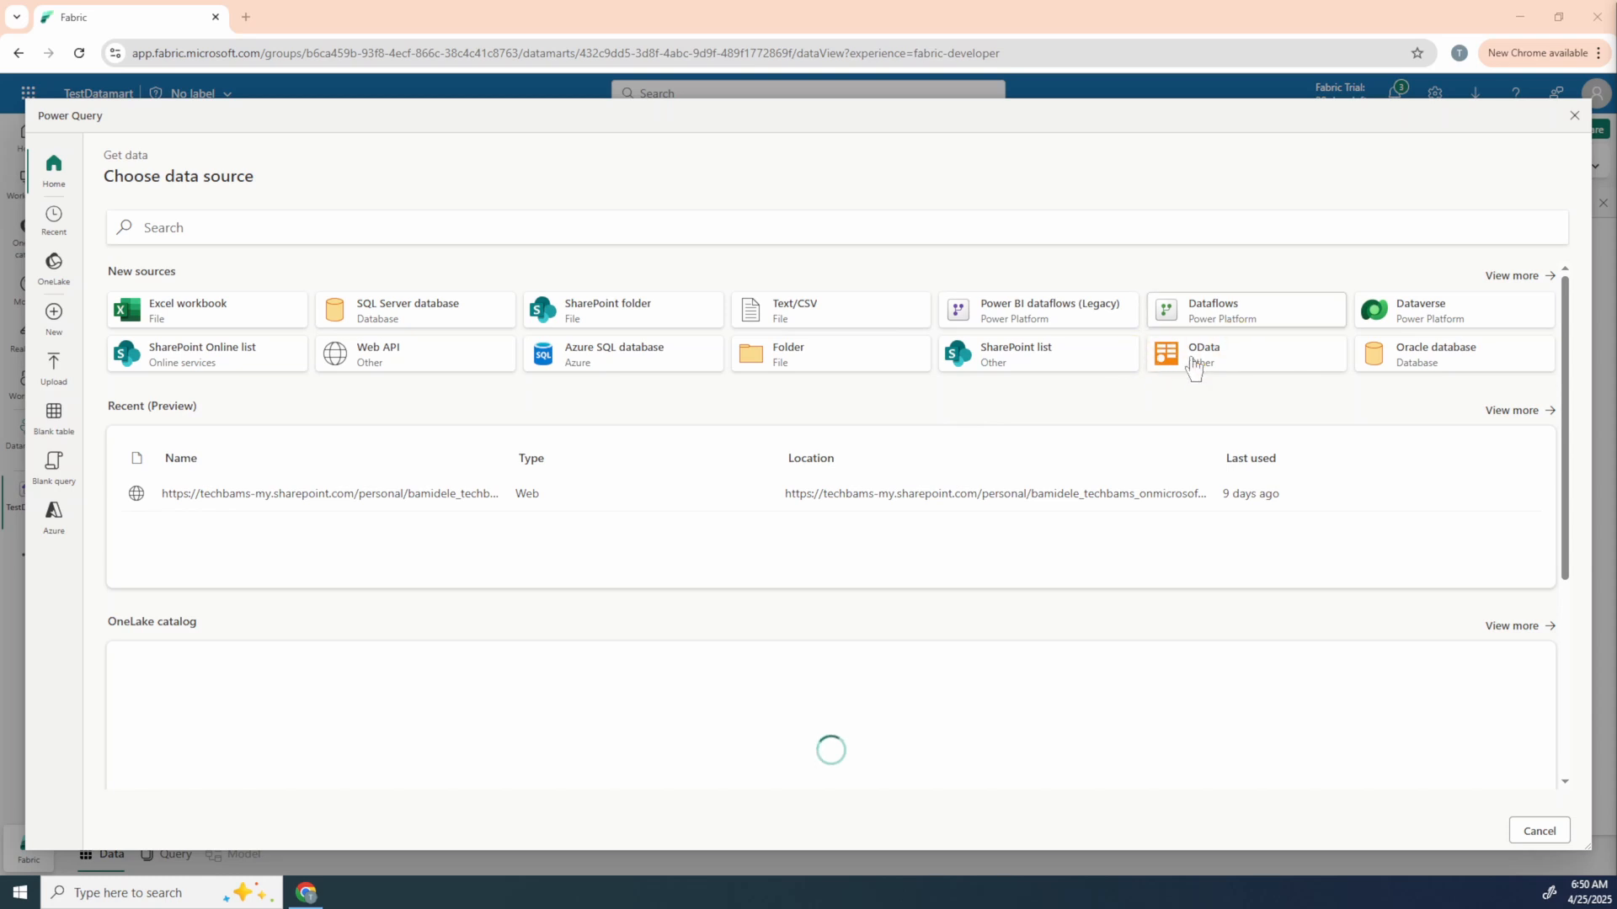
pyautogui.click(160, 308)
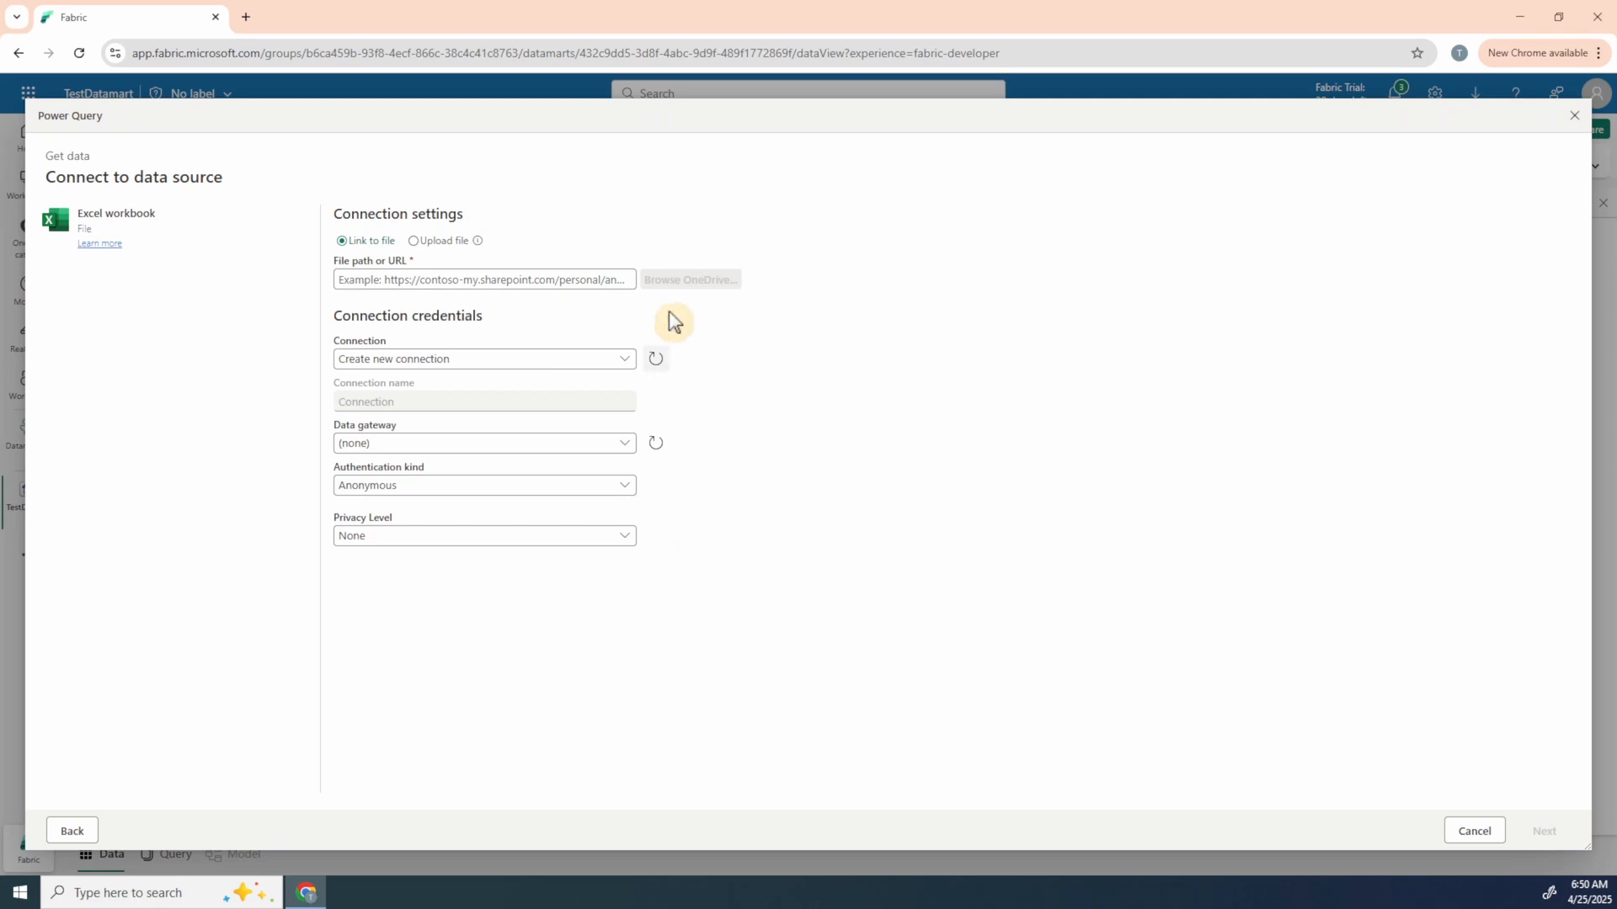
pyautogui.click(486, 278)
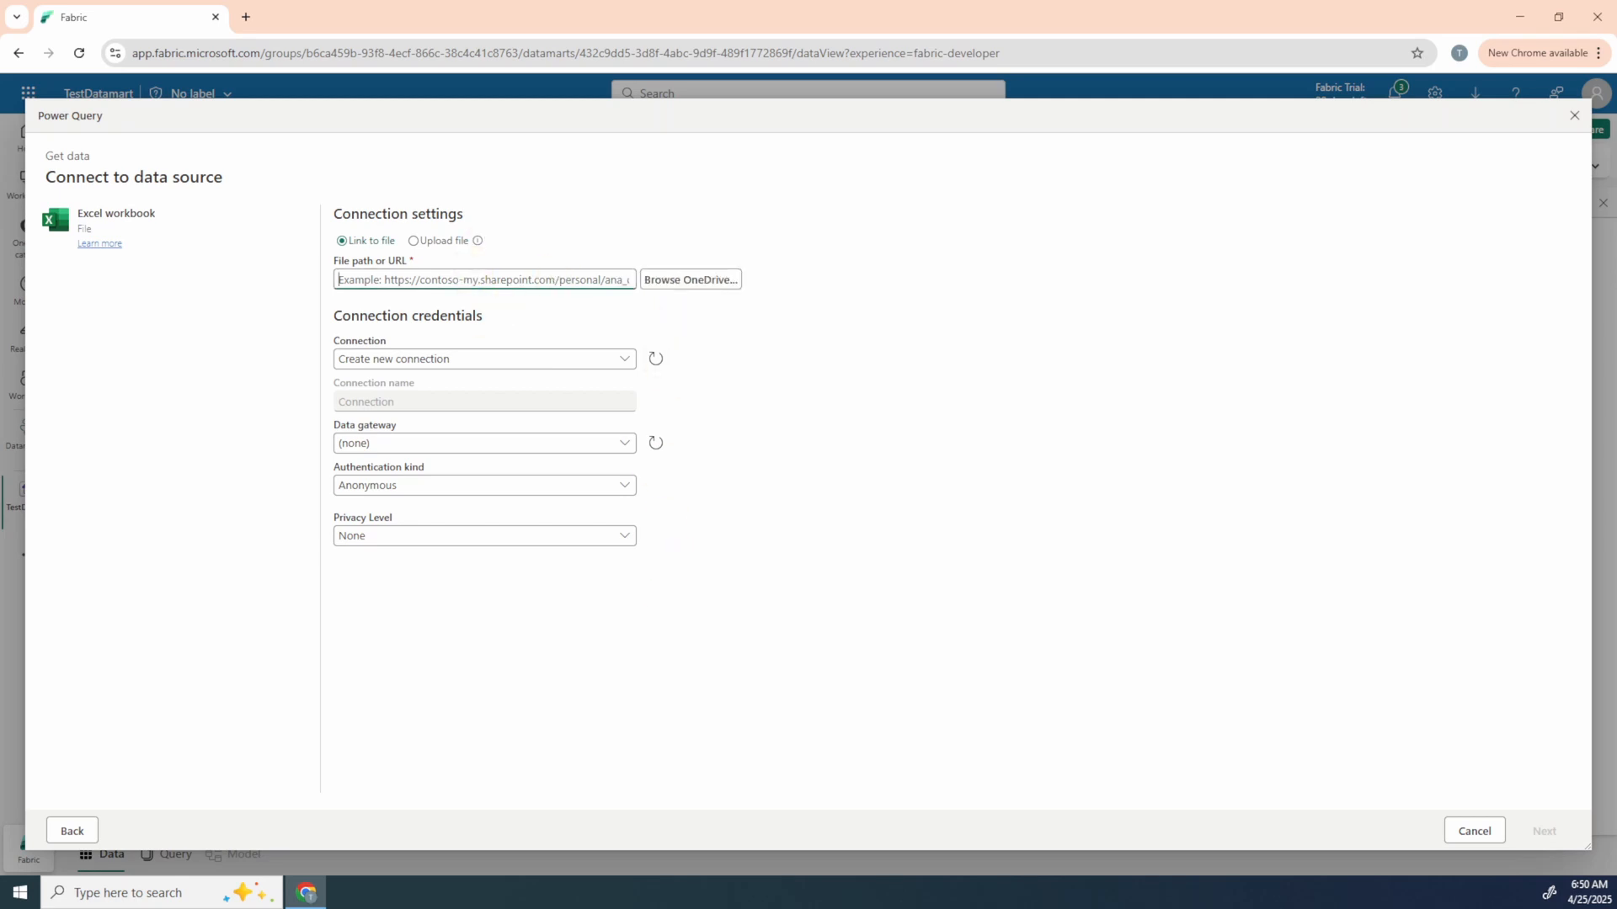
pyautogui.click(421, 243)
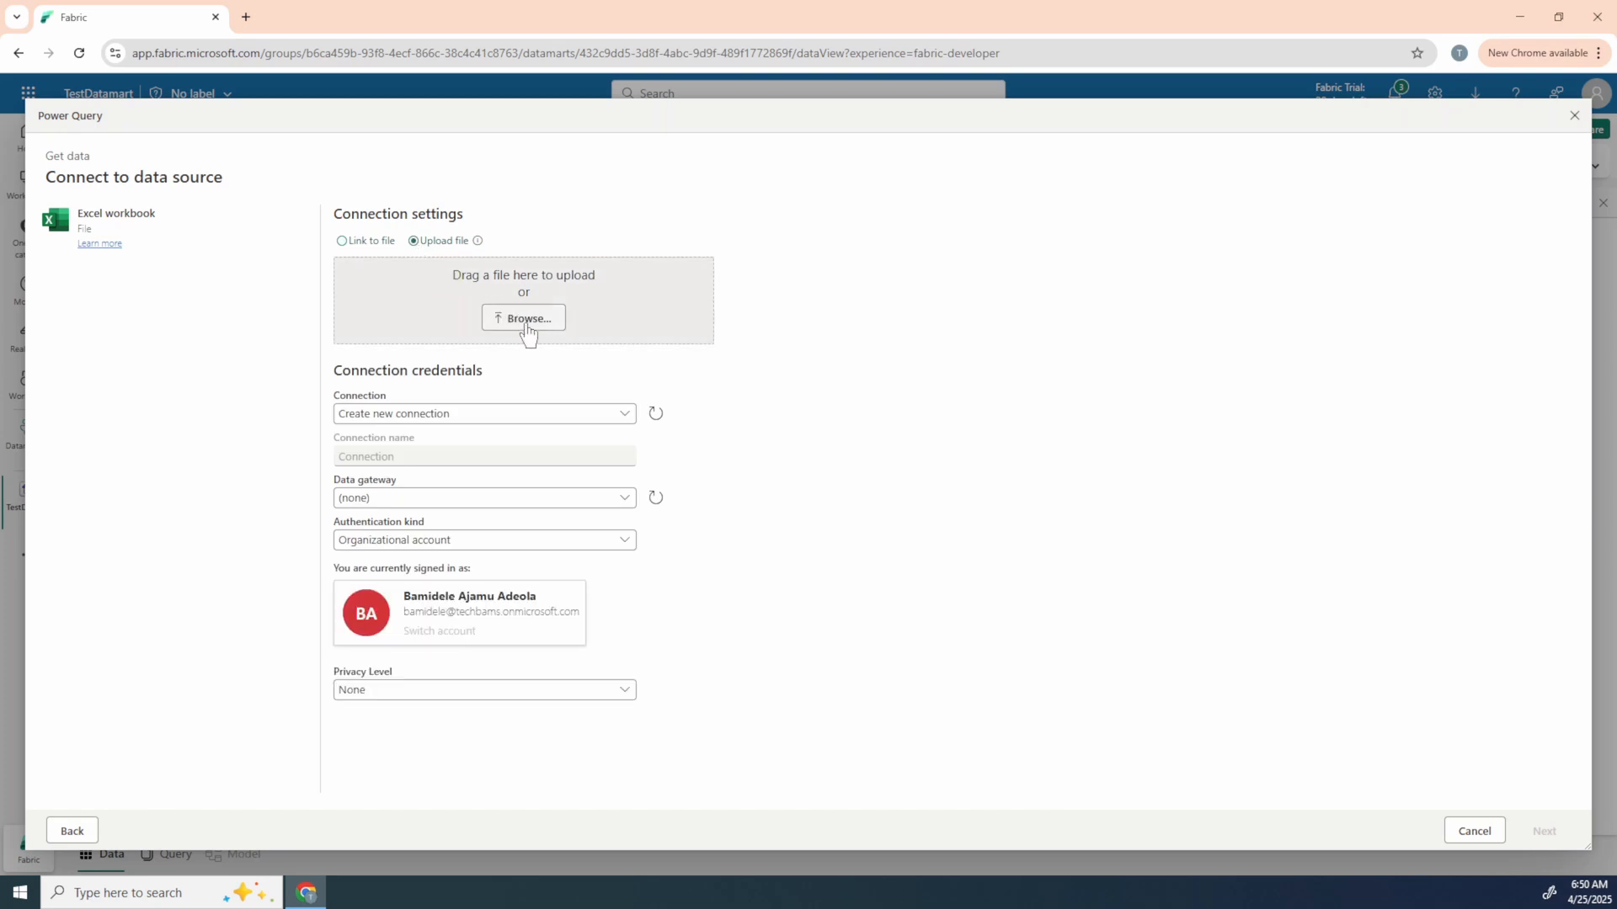
pyautogui.click(370, 245)
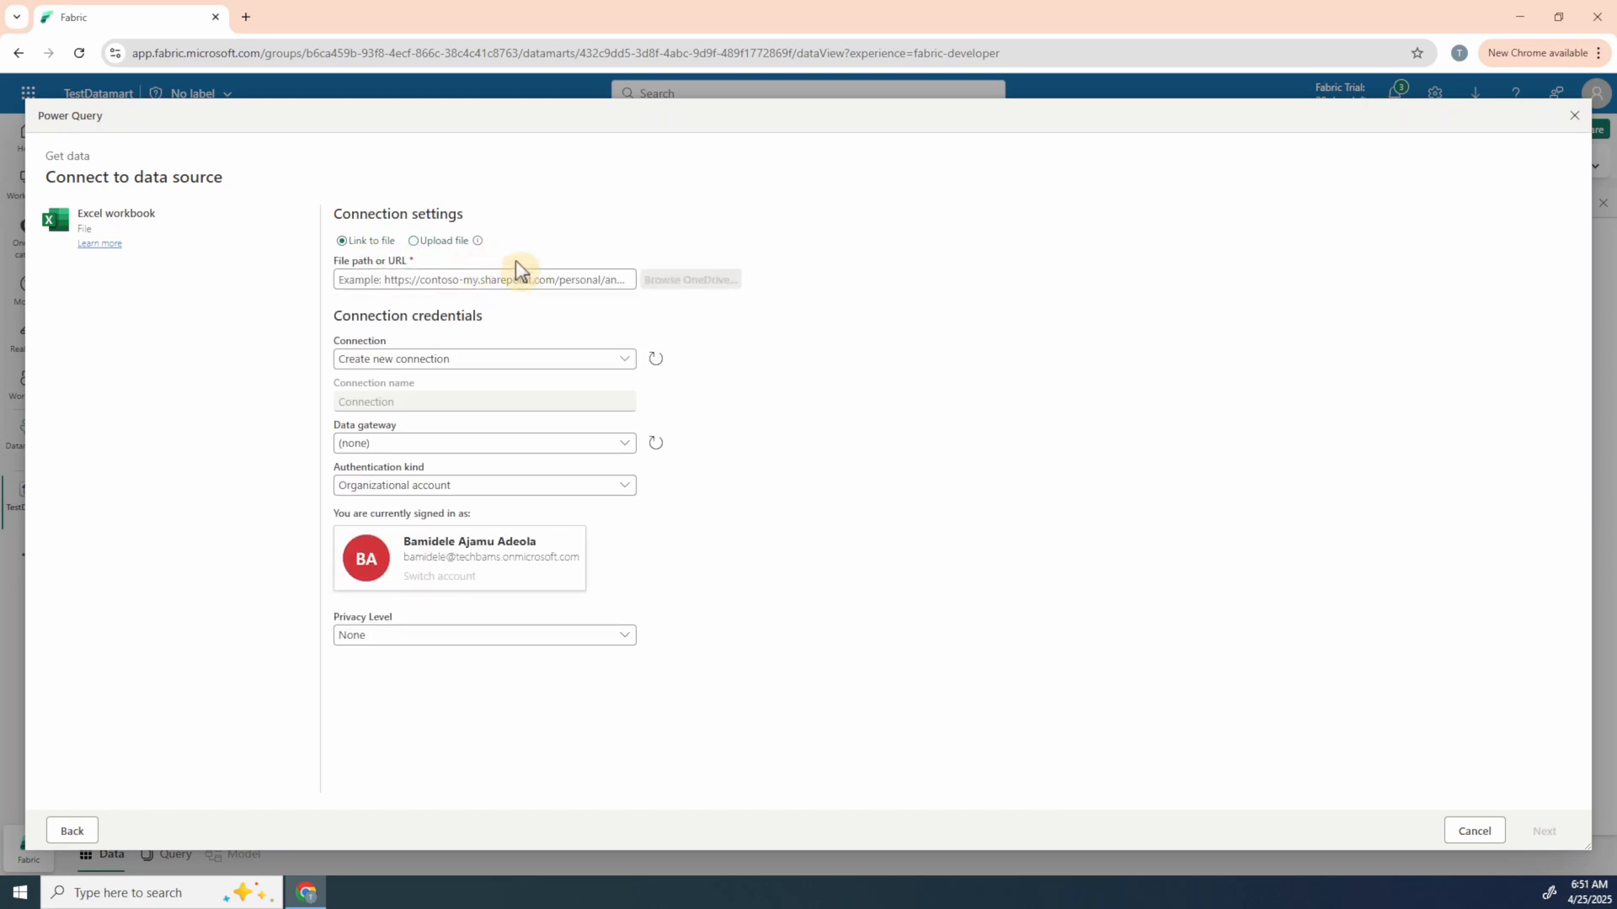
pyautogui.click(485, 279)
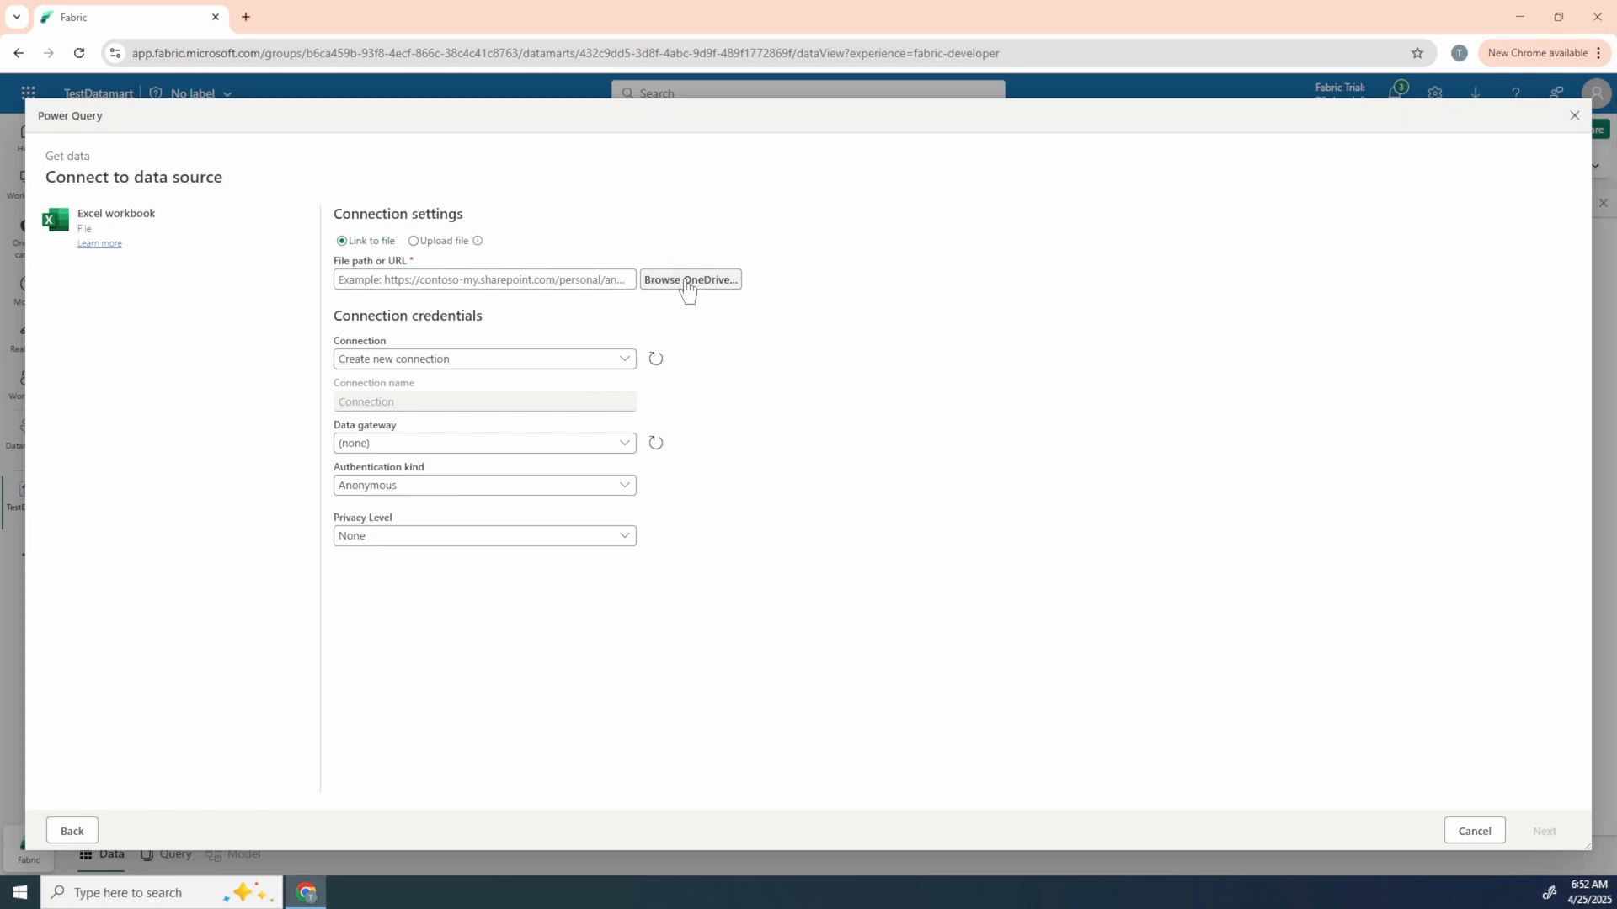
# Step: Connect to the AdventureWorks Sales.xlsx workbook stored in OneDrive and continue to its list of tables
pyautogui.click(659, 283)
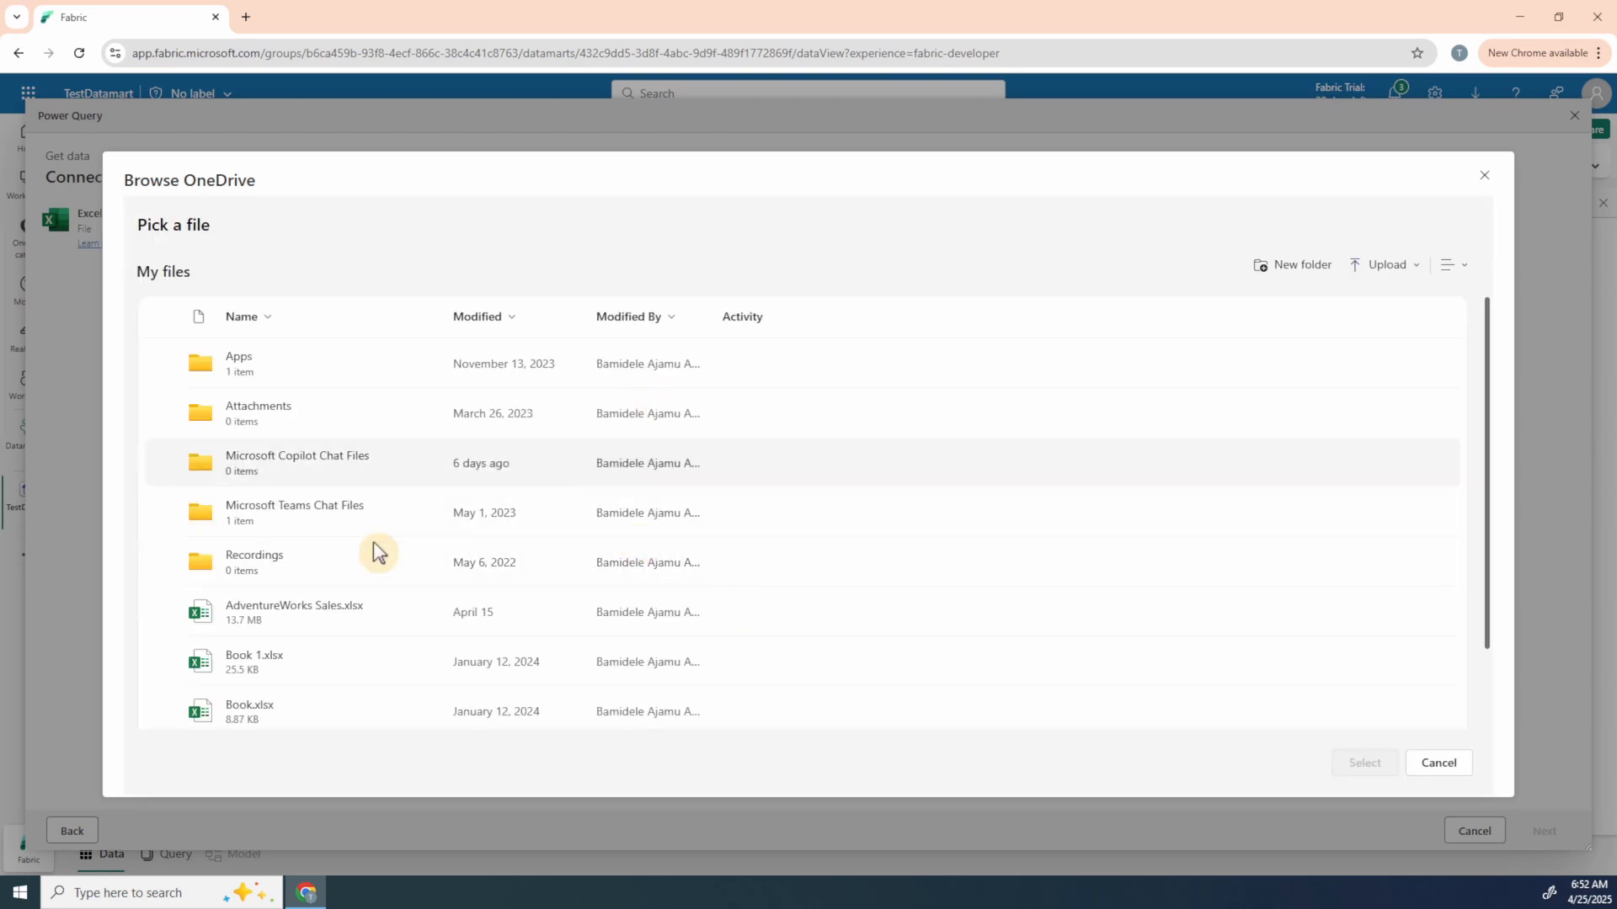
pyautogui.scroll(-1, 378, 553)
pyautogui.click(281, 528)
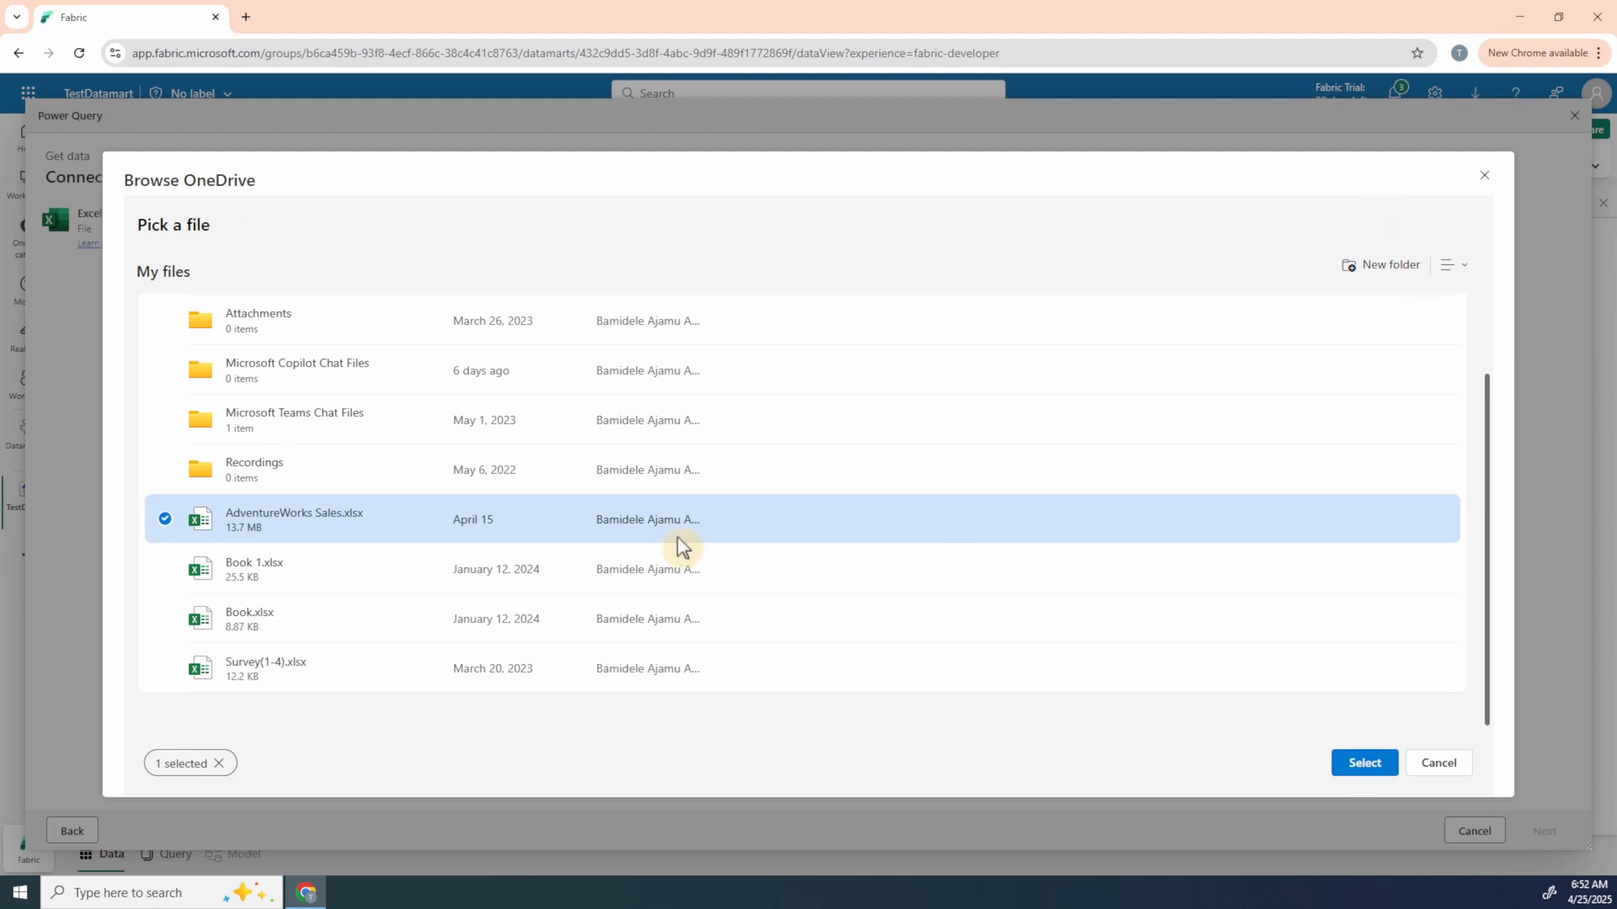
pyautogui.click(165, 520)
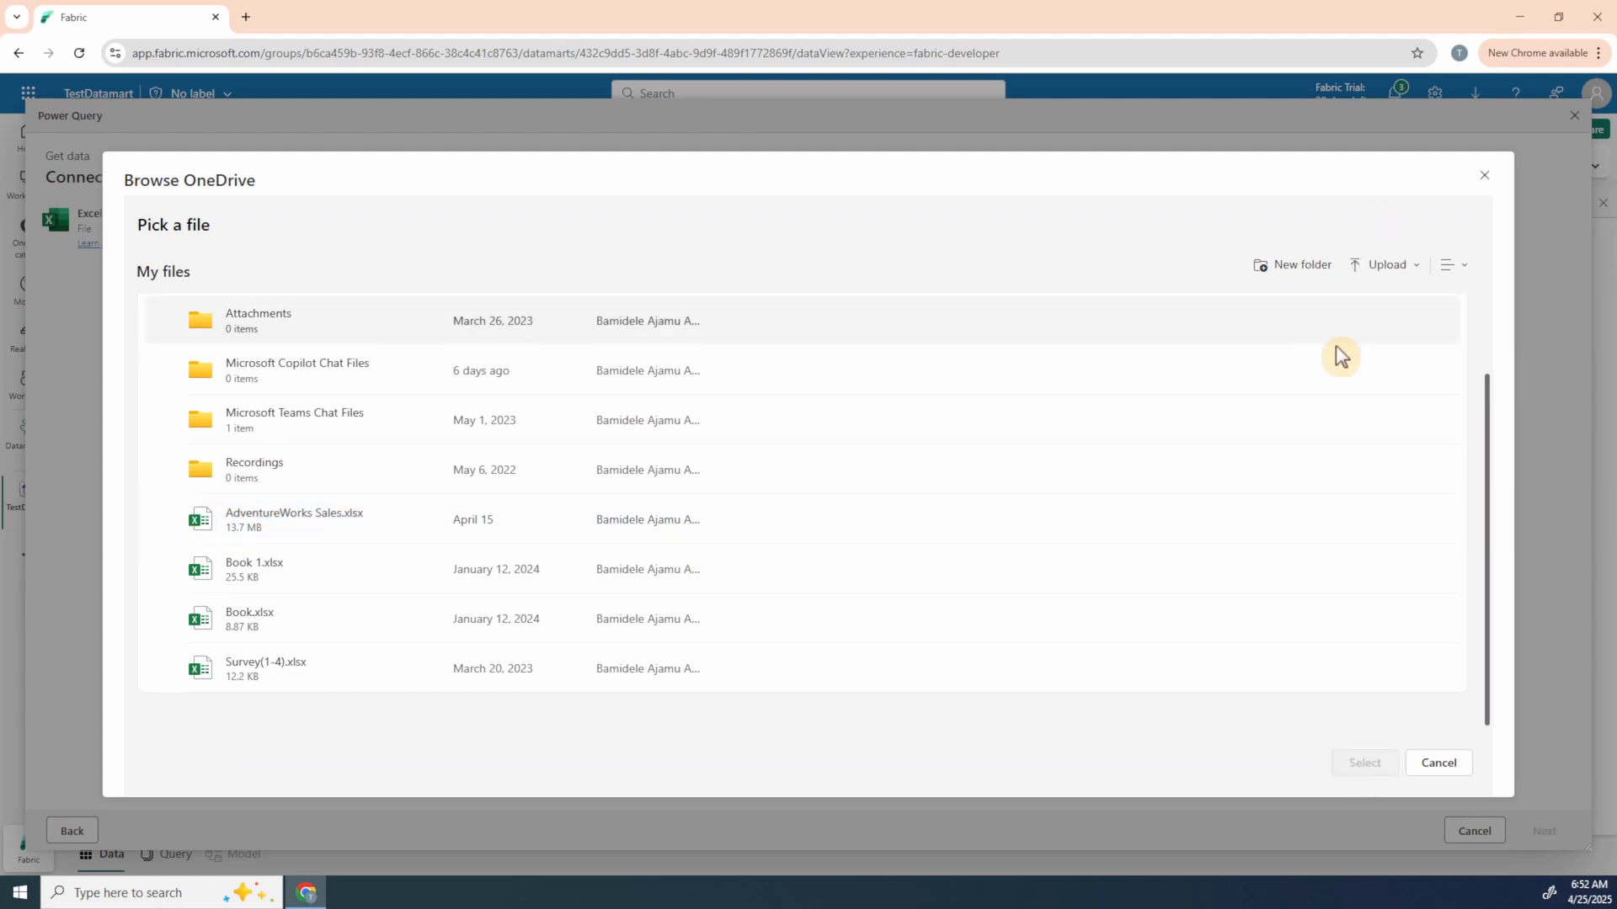
pyautogui.click(1413, 265)
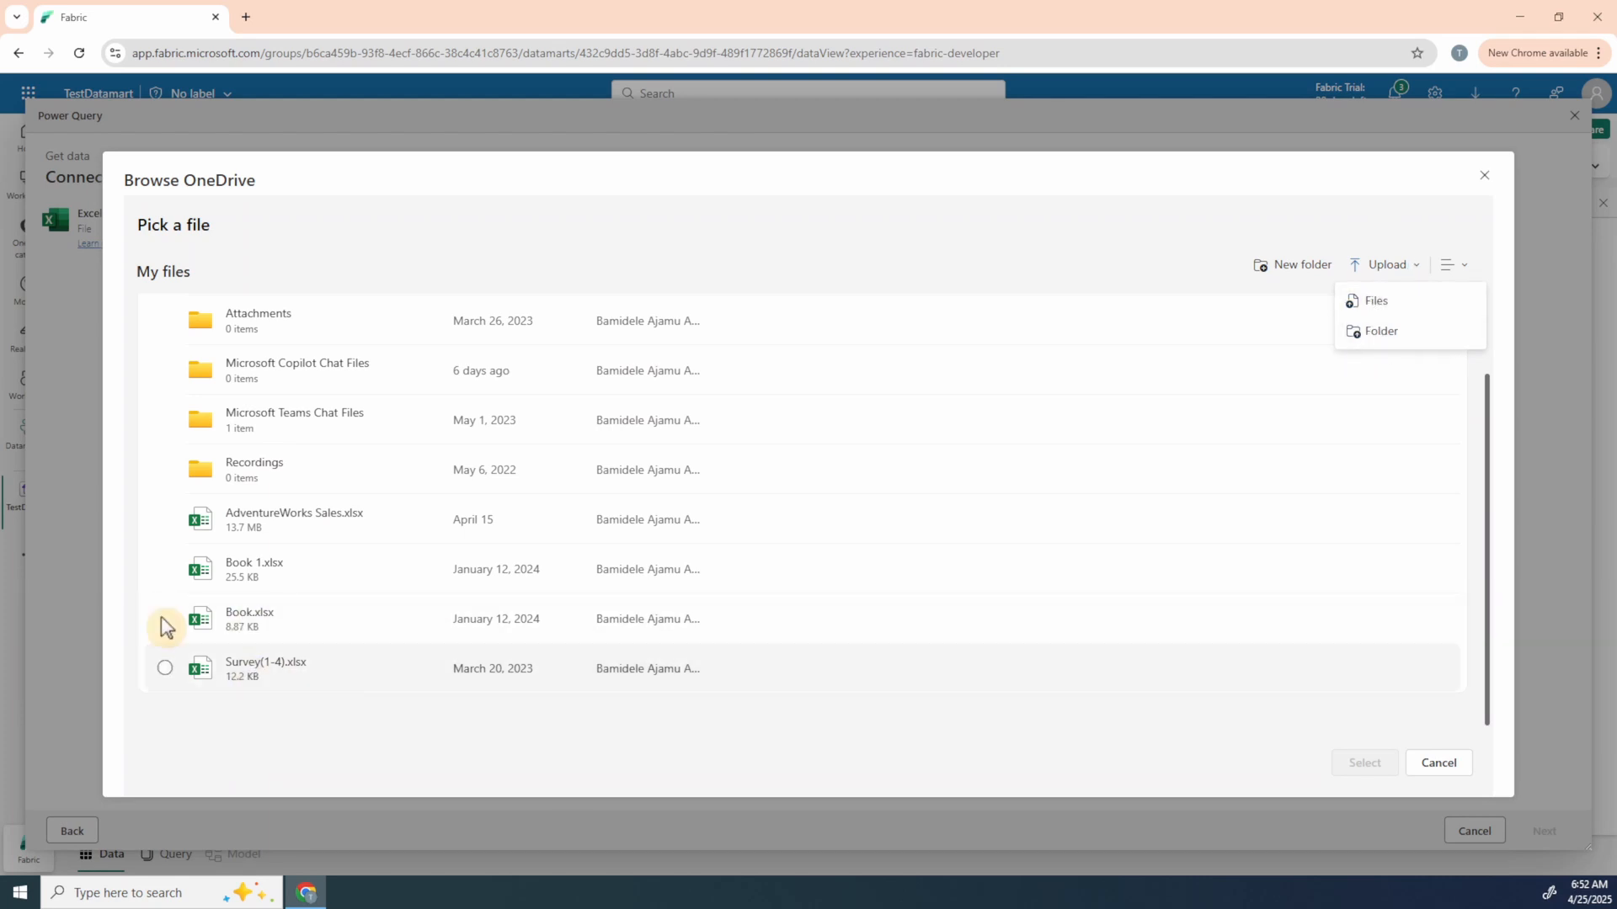
pyautogui.click(246, 528)
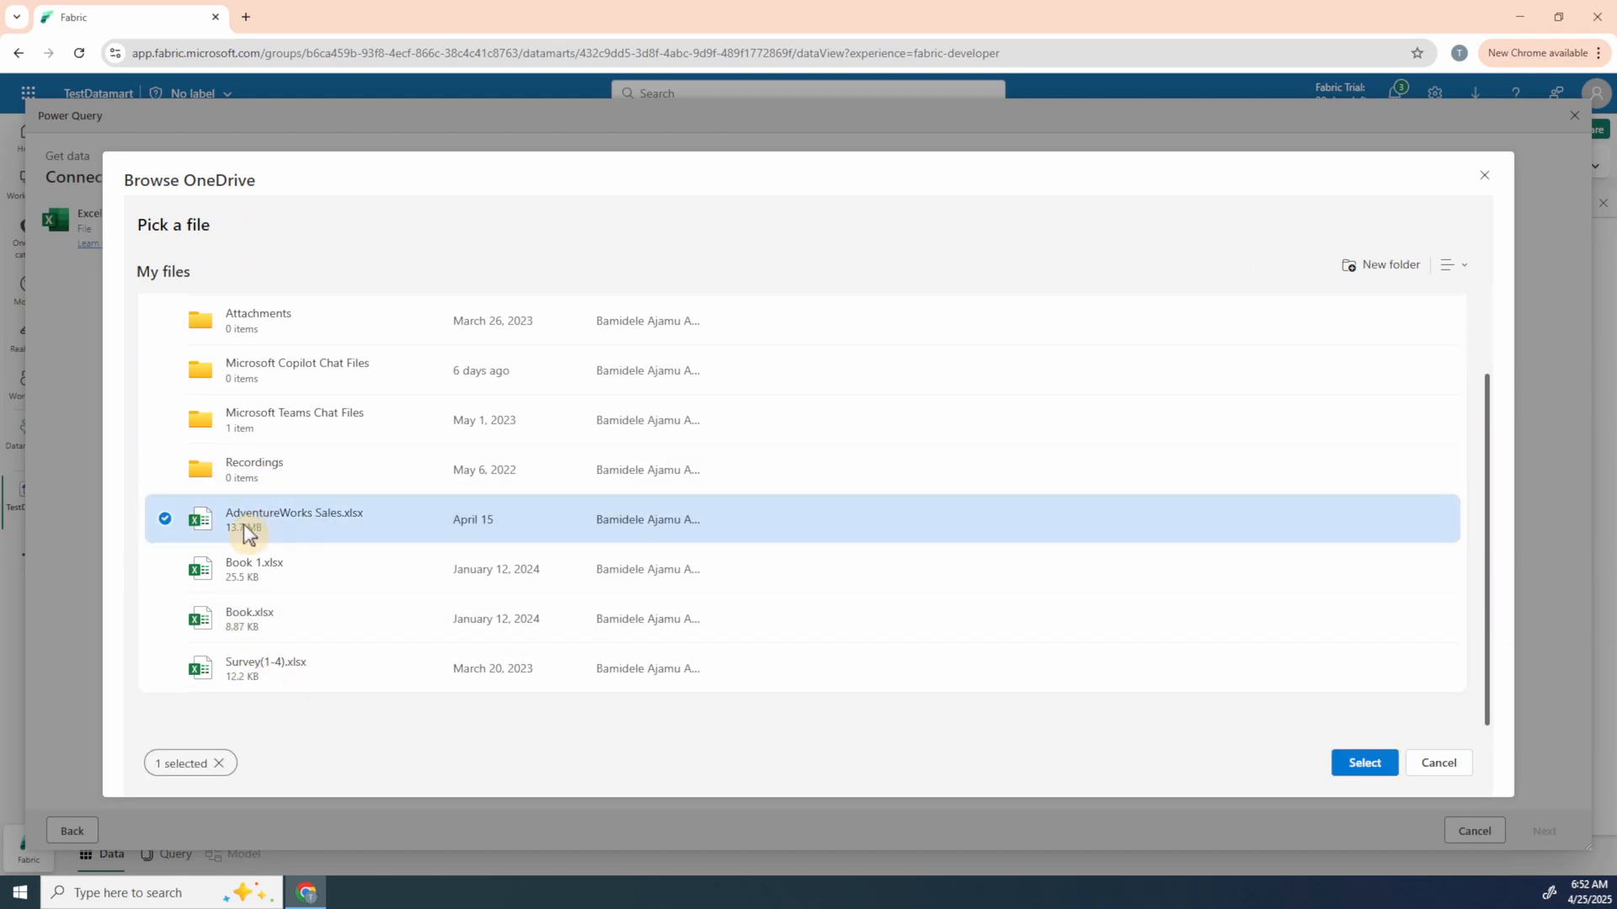
pyautogui.click(1363, 762)
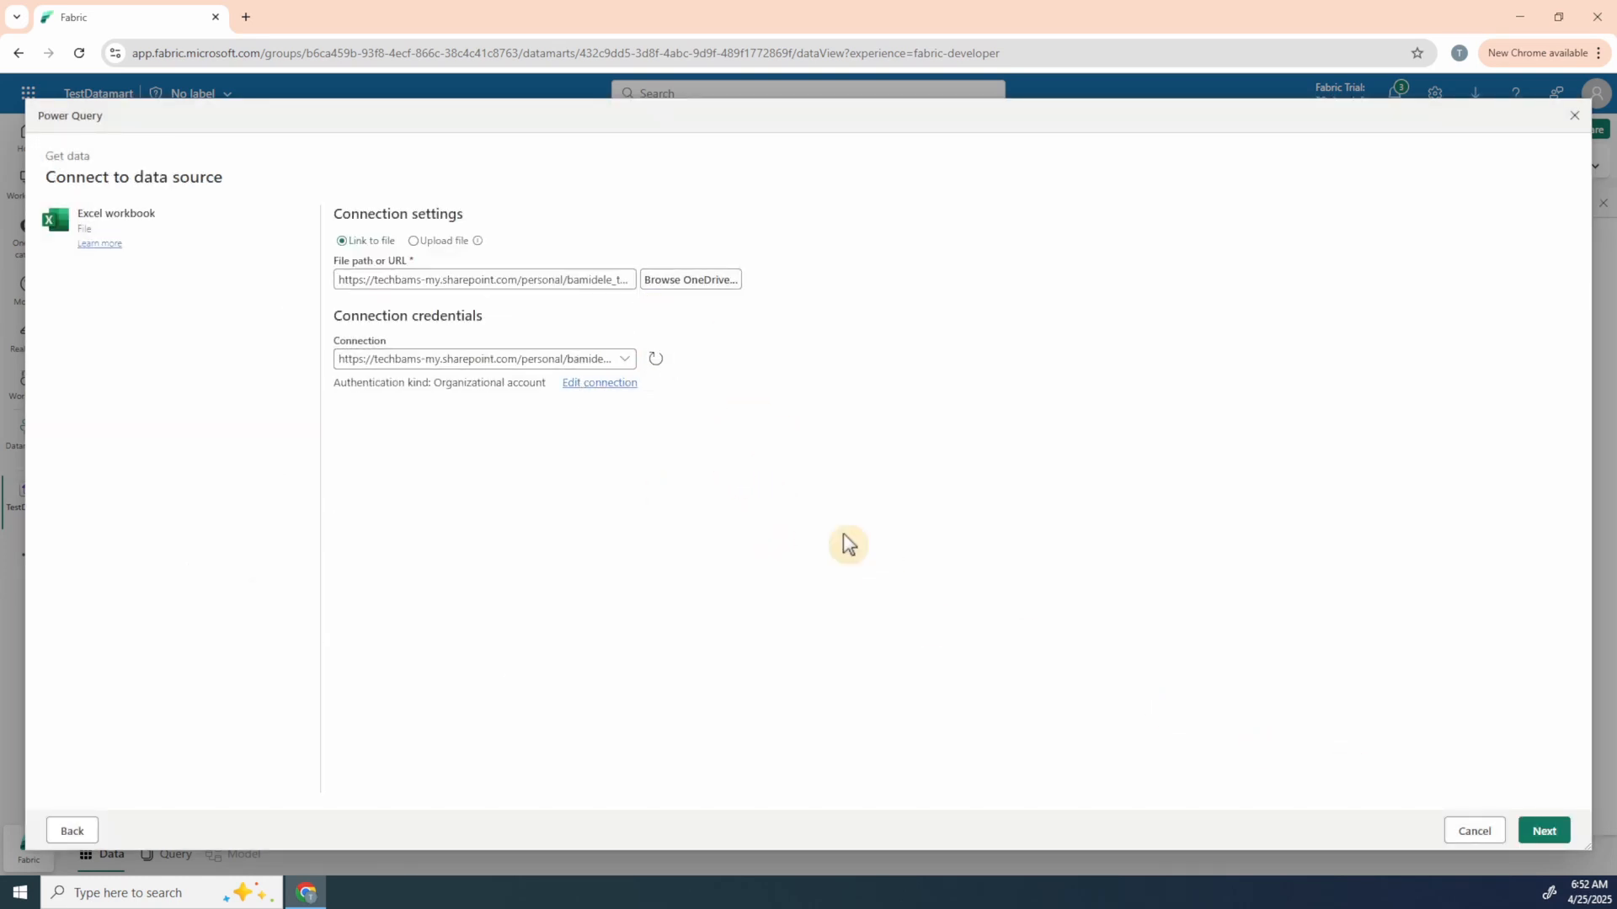
pyautogui.click(1543, 836)
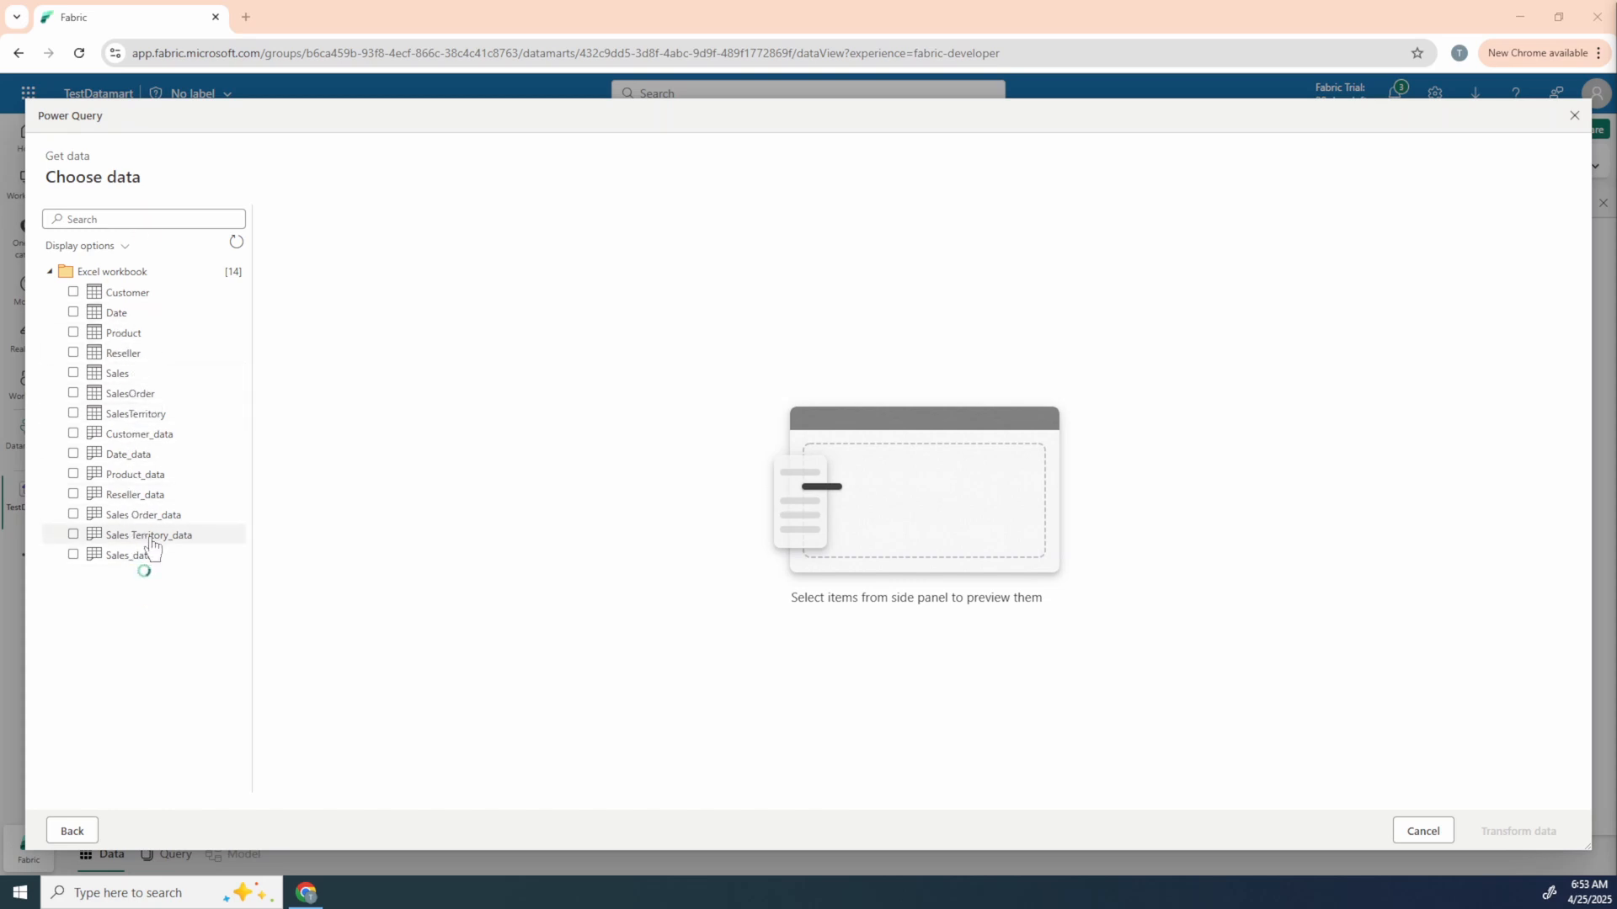
# Step: Select the Customer, Date, Product, Reseller, Sales, SalesOrder and SalesTerritory tables and open them for transformation
pyautogui.click(122, 294)
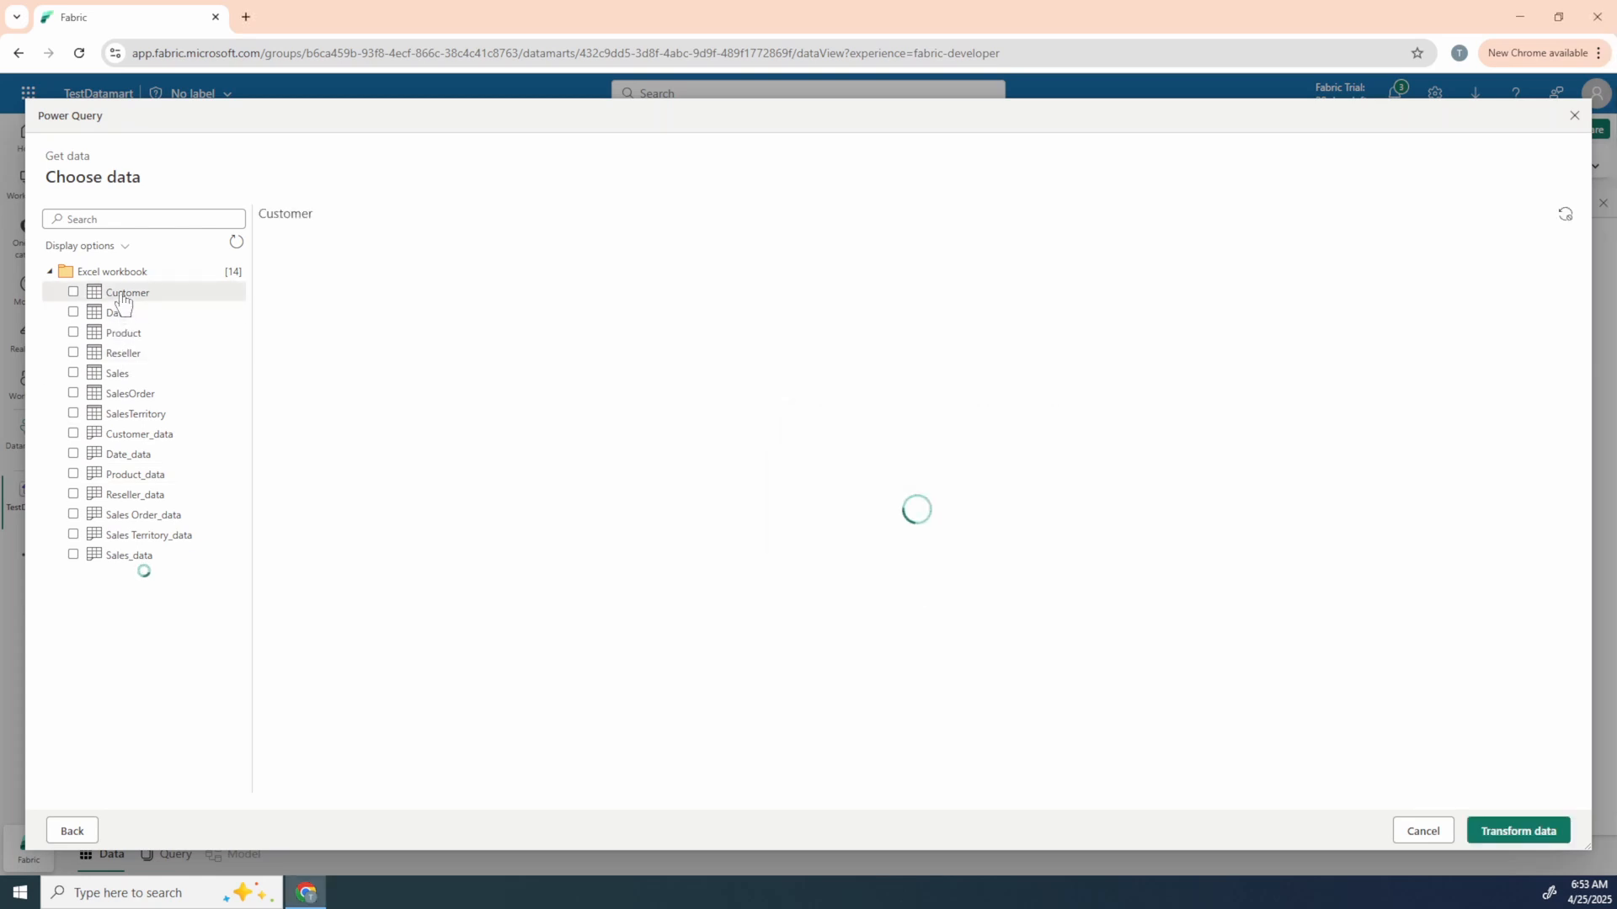
pyautogui.click(74, 293)
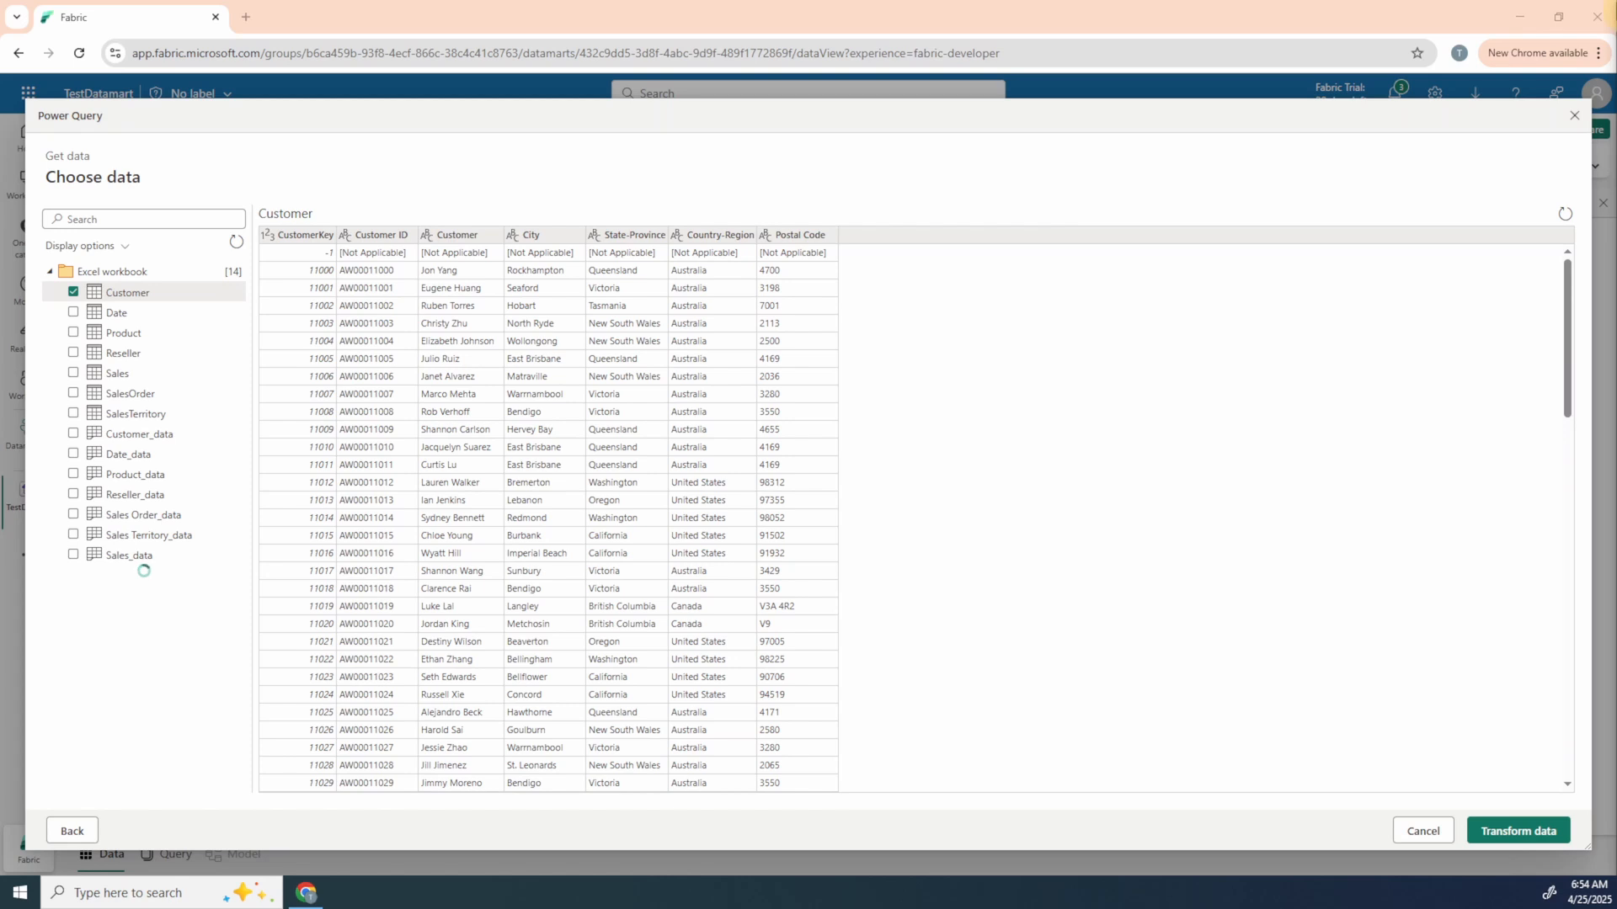
pyautogui.click(73, 313)
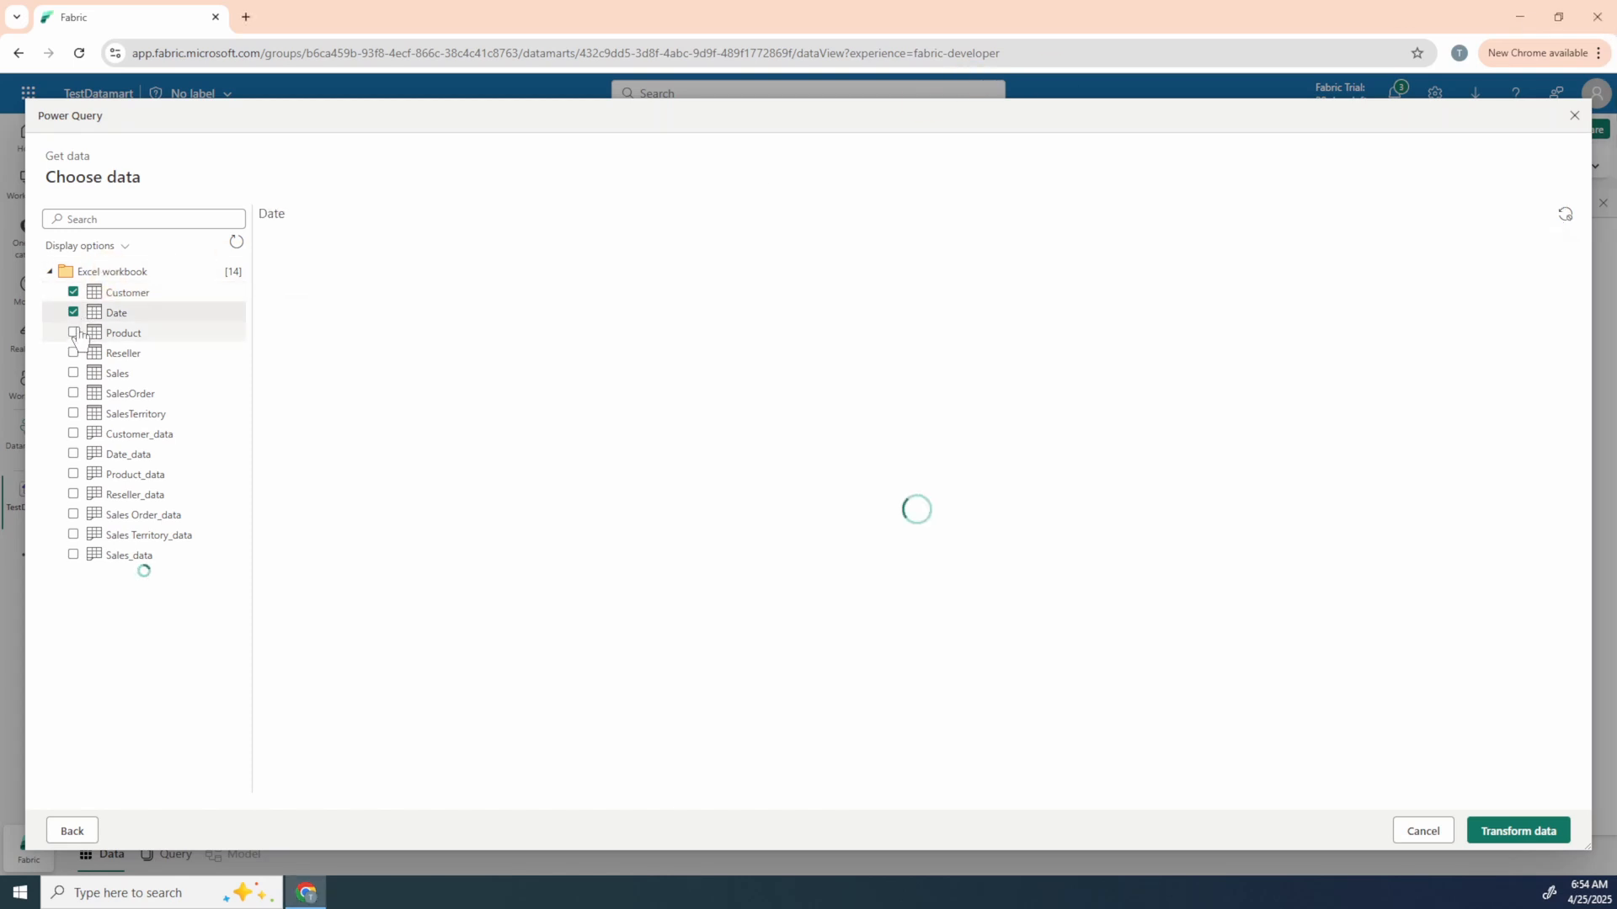
pyautogui.click(73, 334)
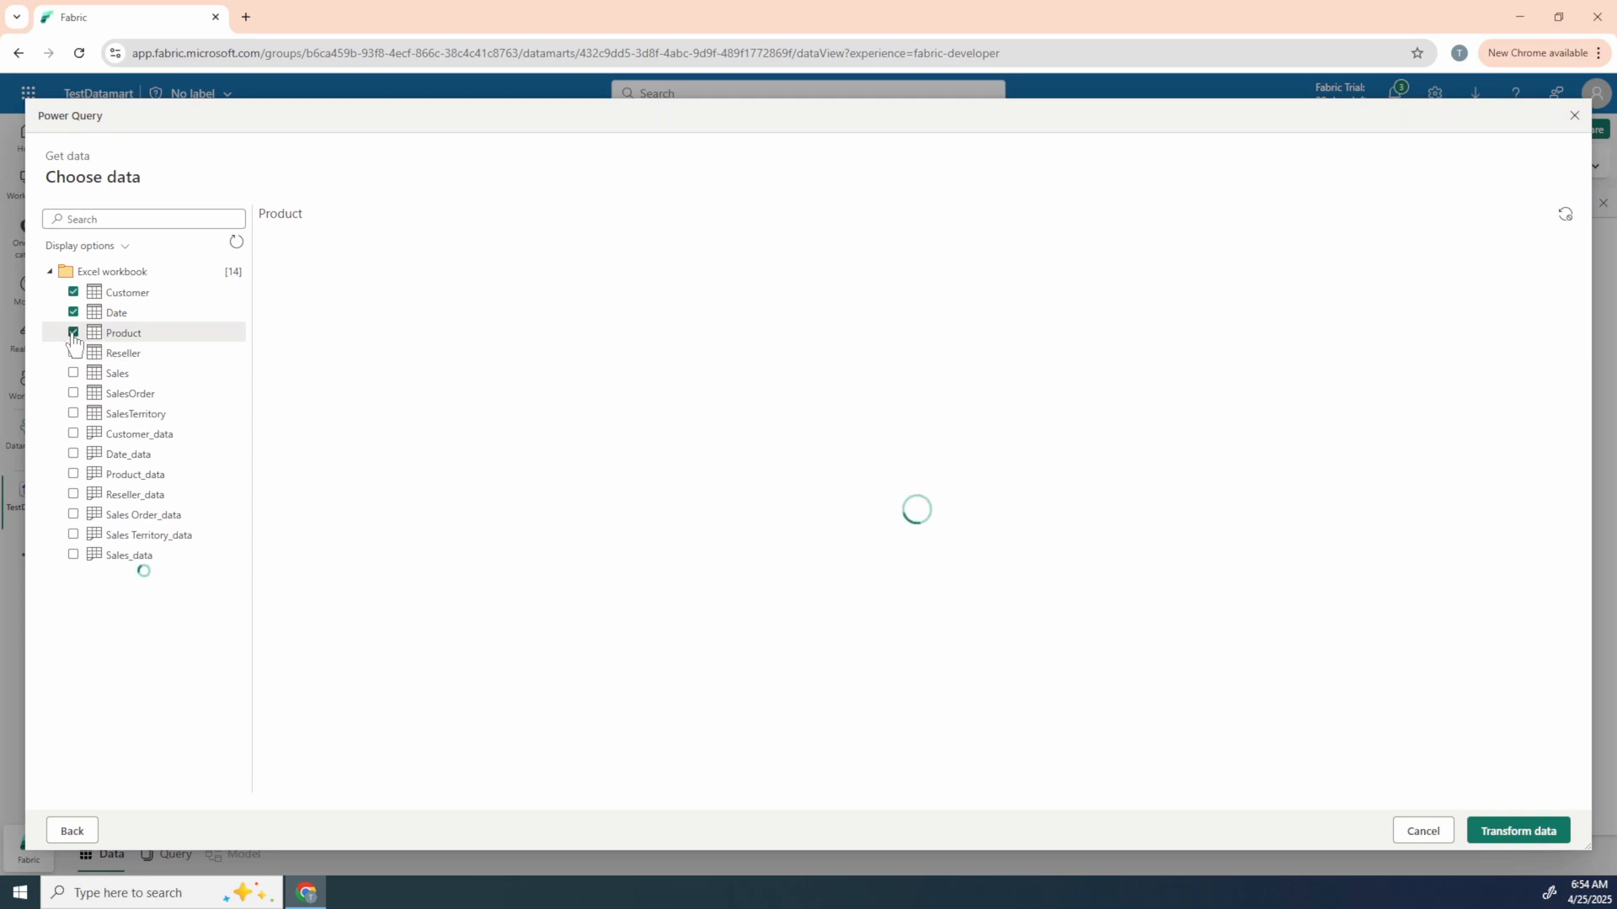
pyautogui.click(73, 353)
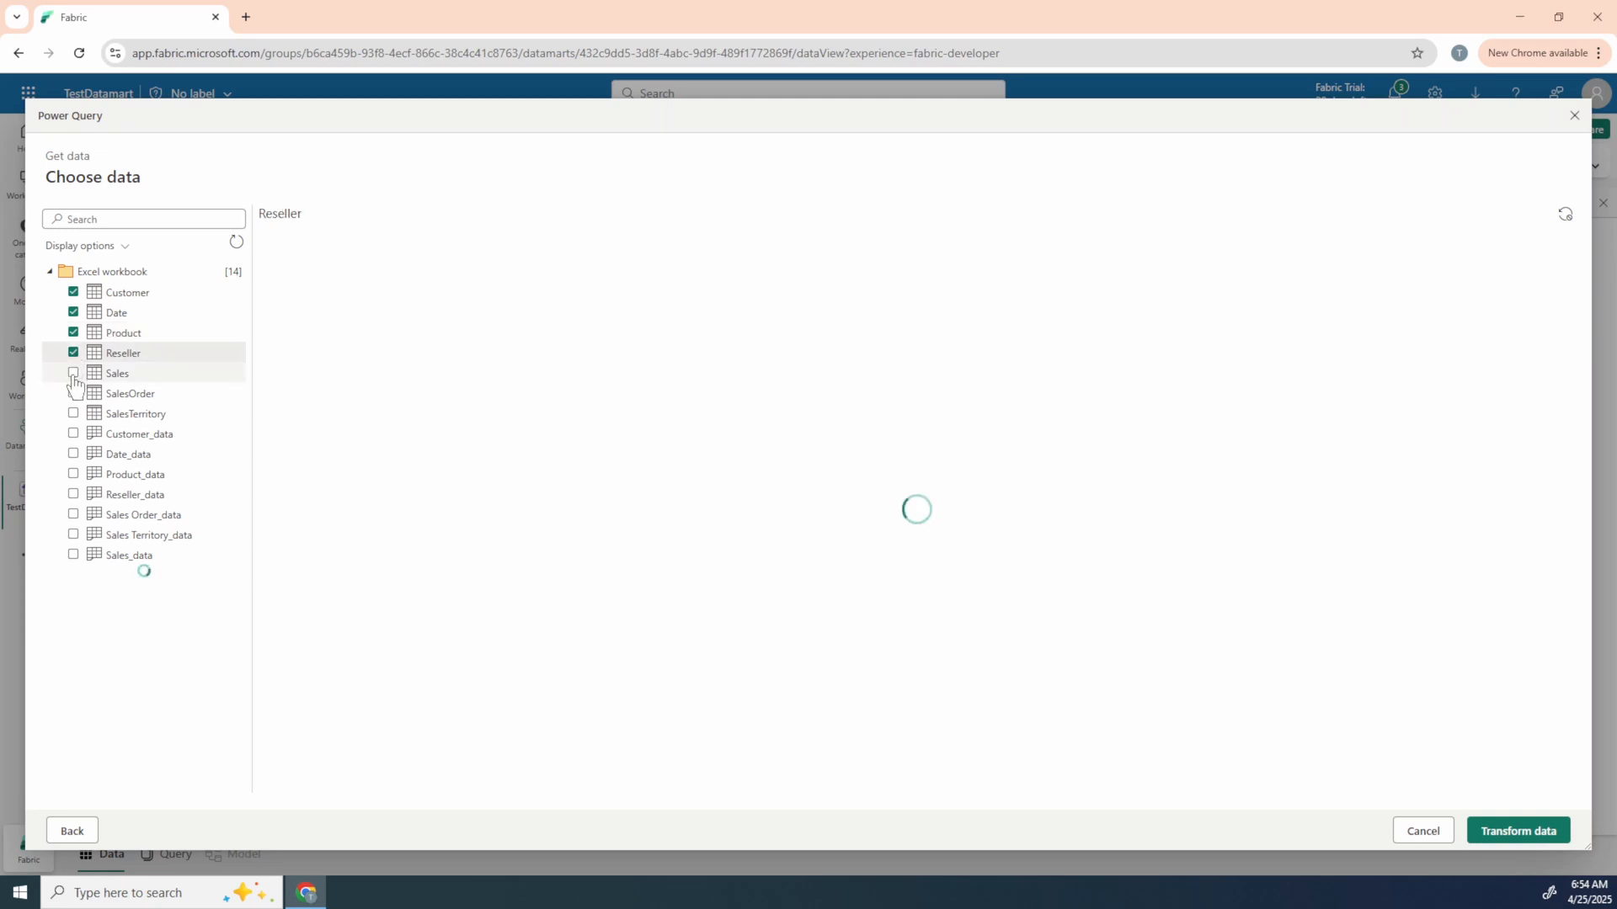
pyautogui.click(73, 374)
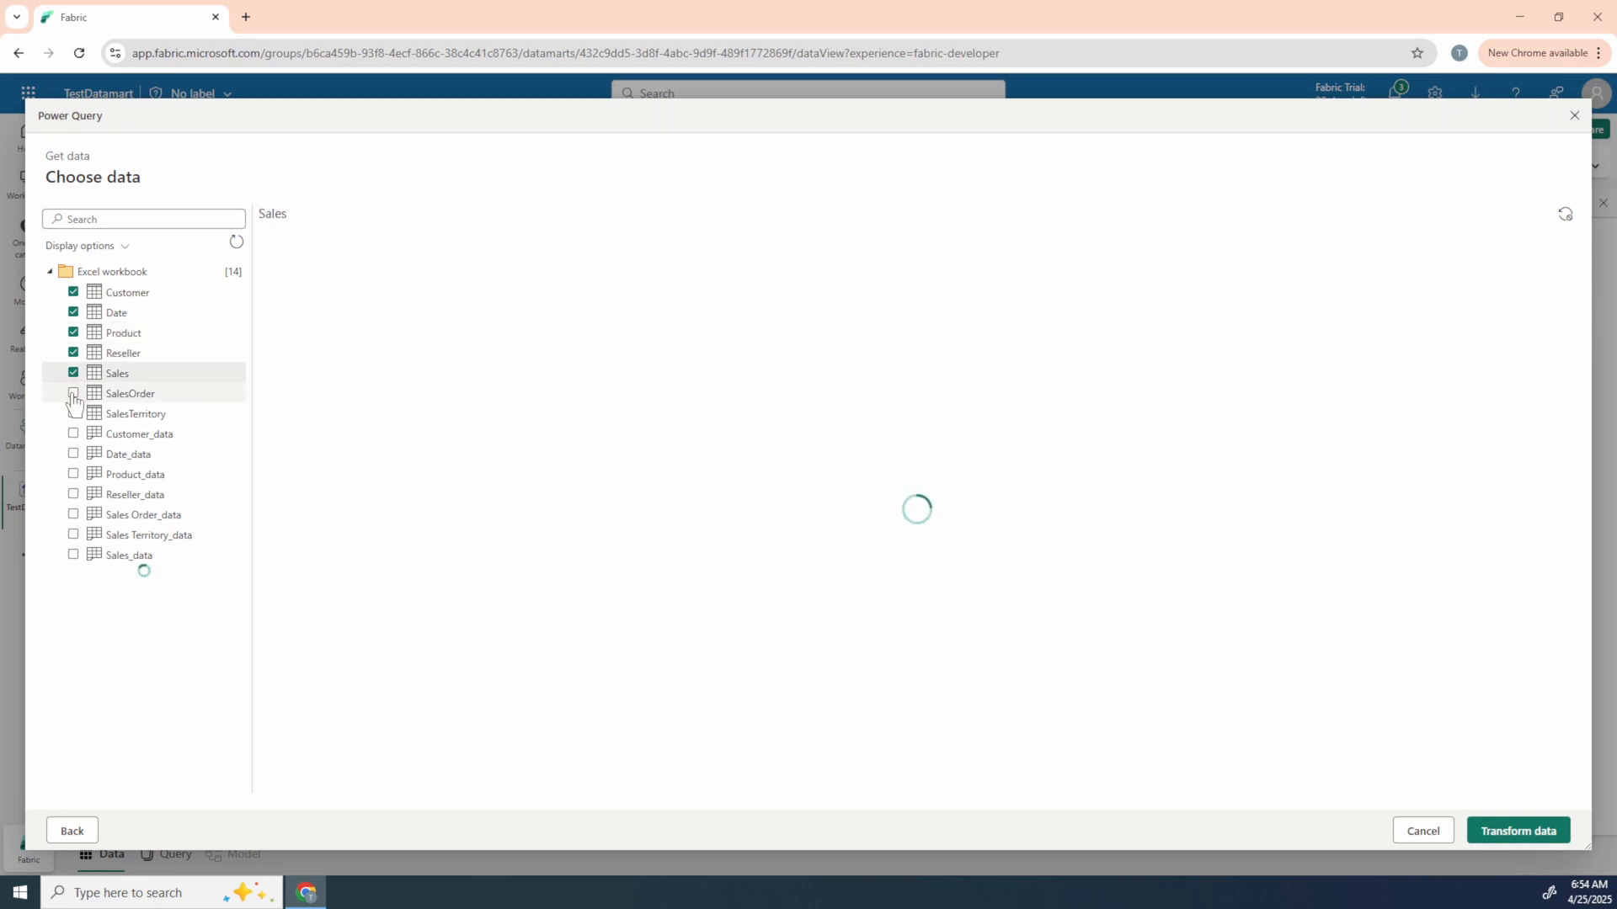
pyautogui.click(73, 395)
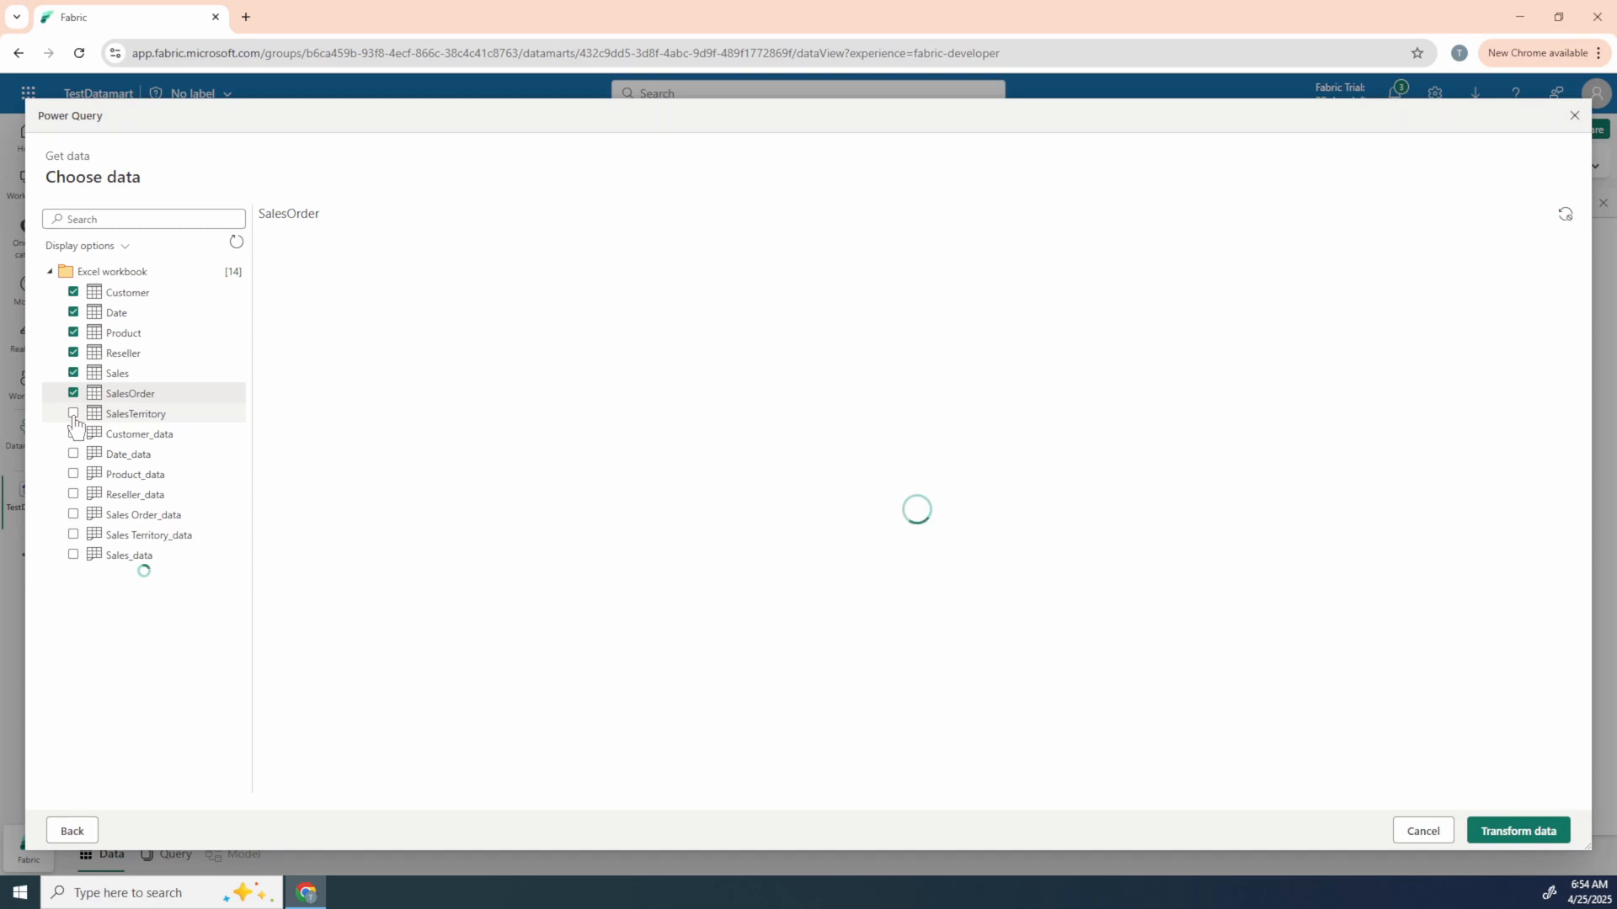
pyautogui.click(73, 413)
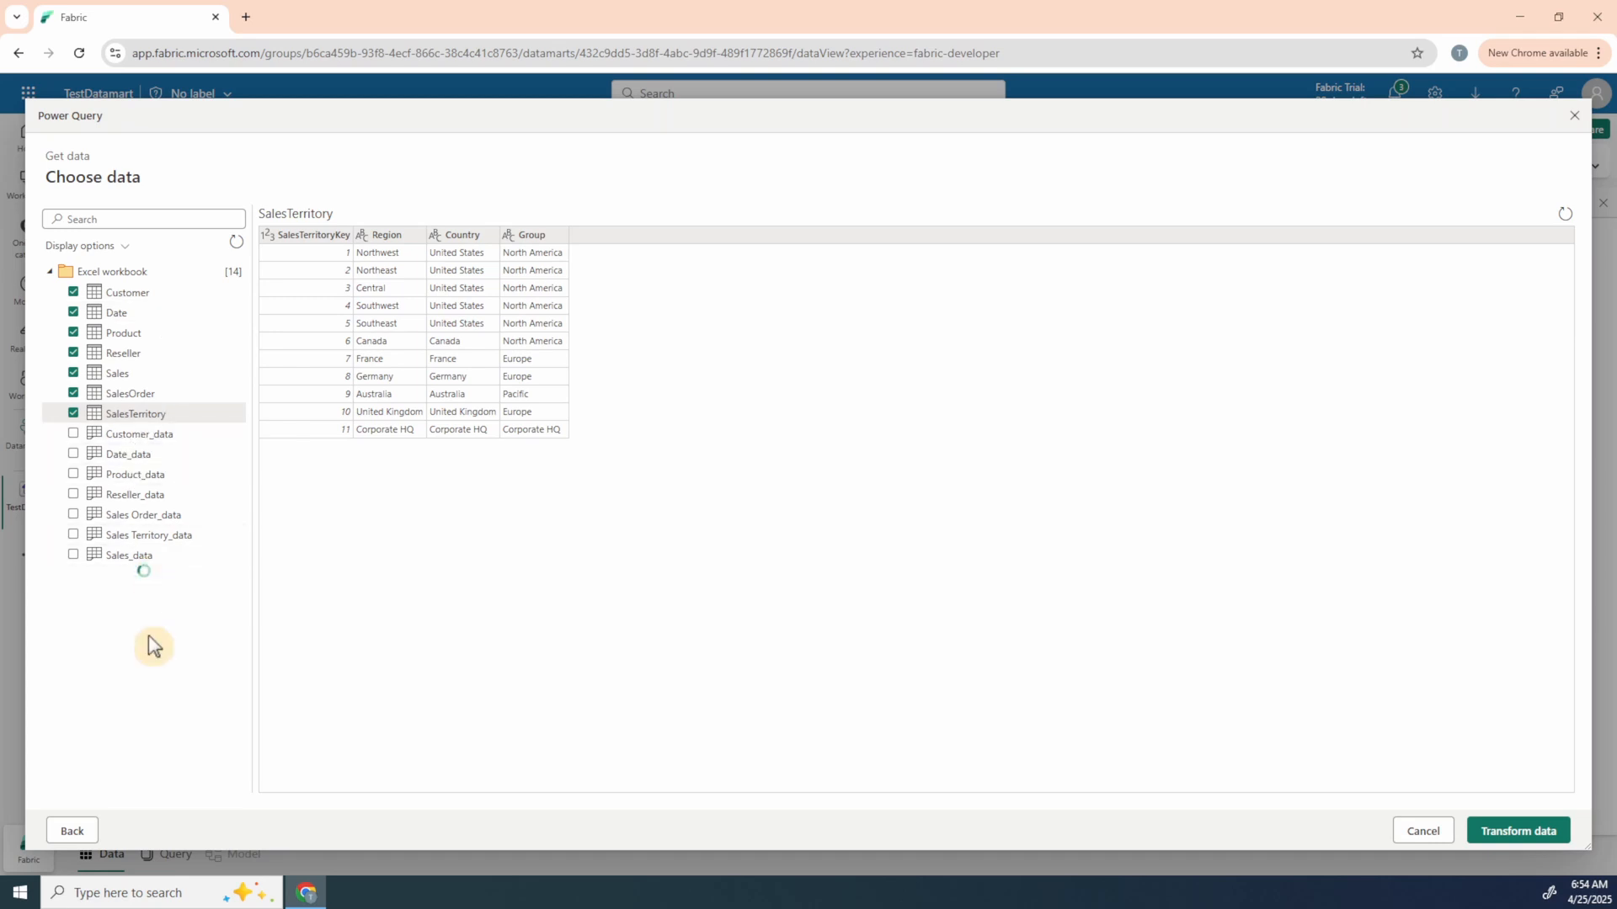
pyautogui.click(1520, 832)
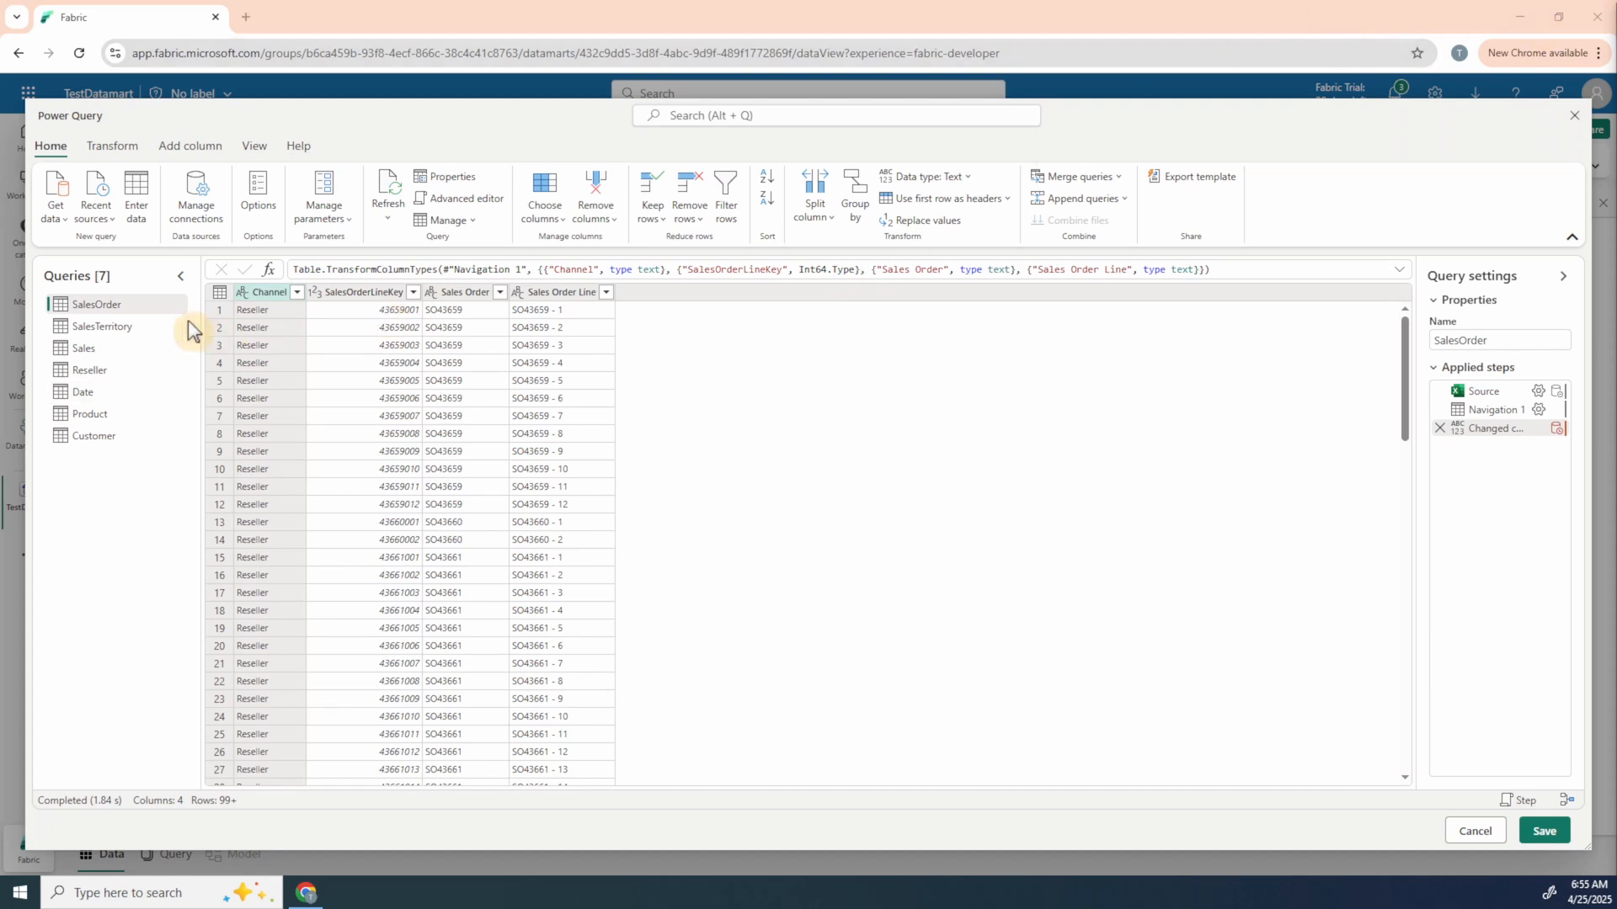
# Step: Preview the SalesTerritory and Sales queries in Power Query and save all queries to the datamart
pyautogui.click(109, 329)
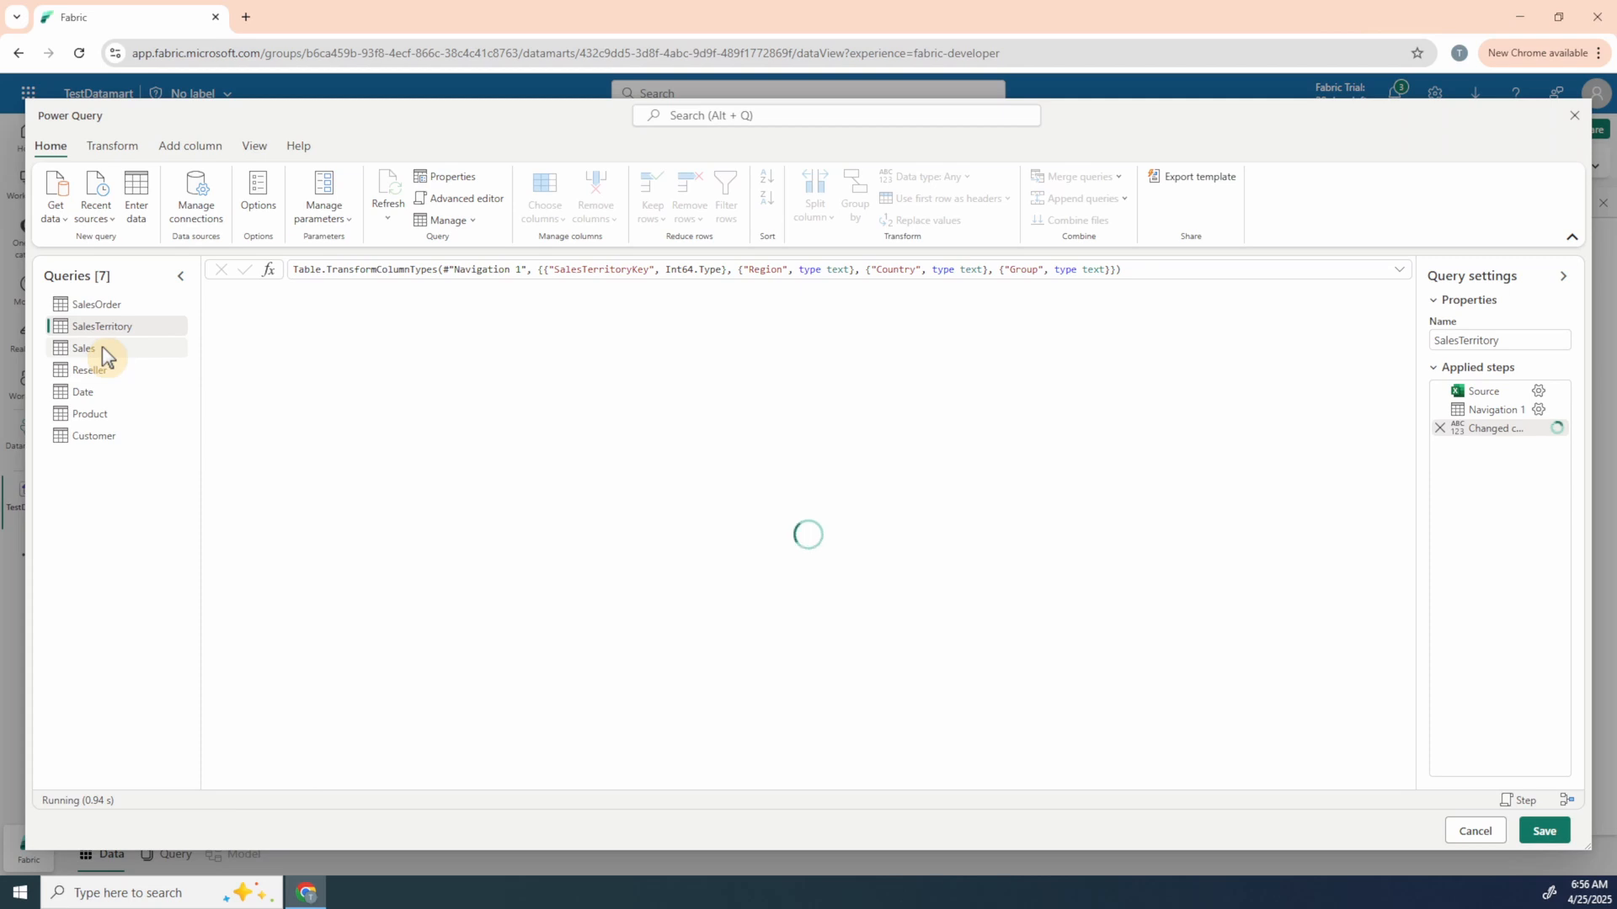
pyautogui.click(103, 351)
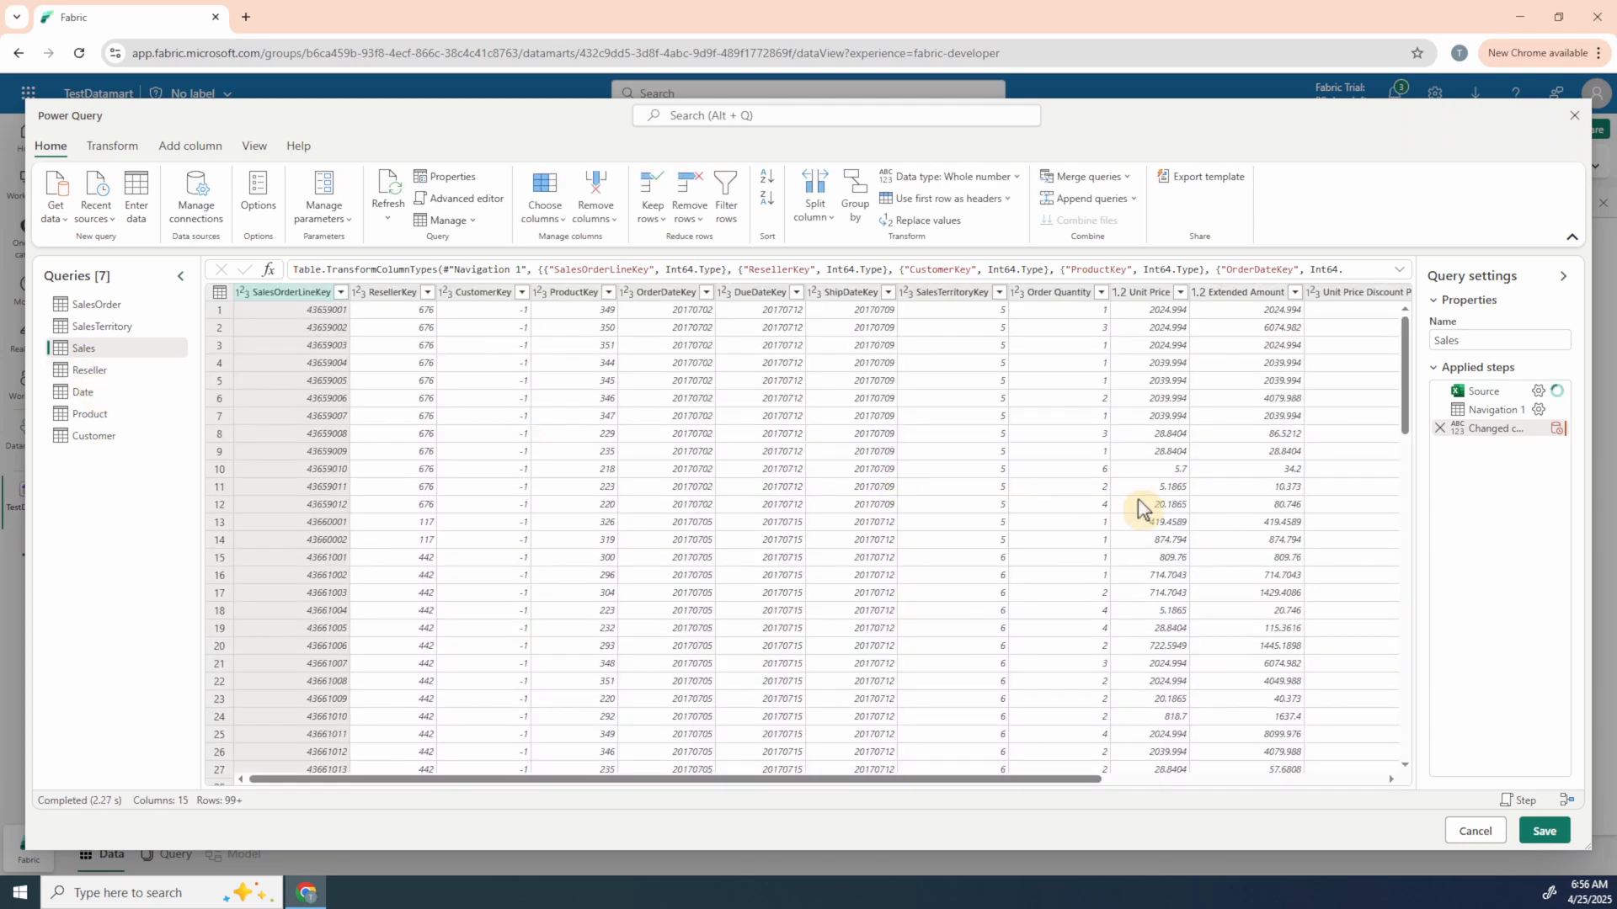
pyautogui.hscroll(5, 521, 427)
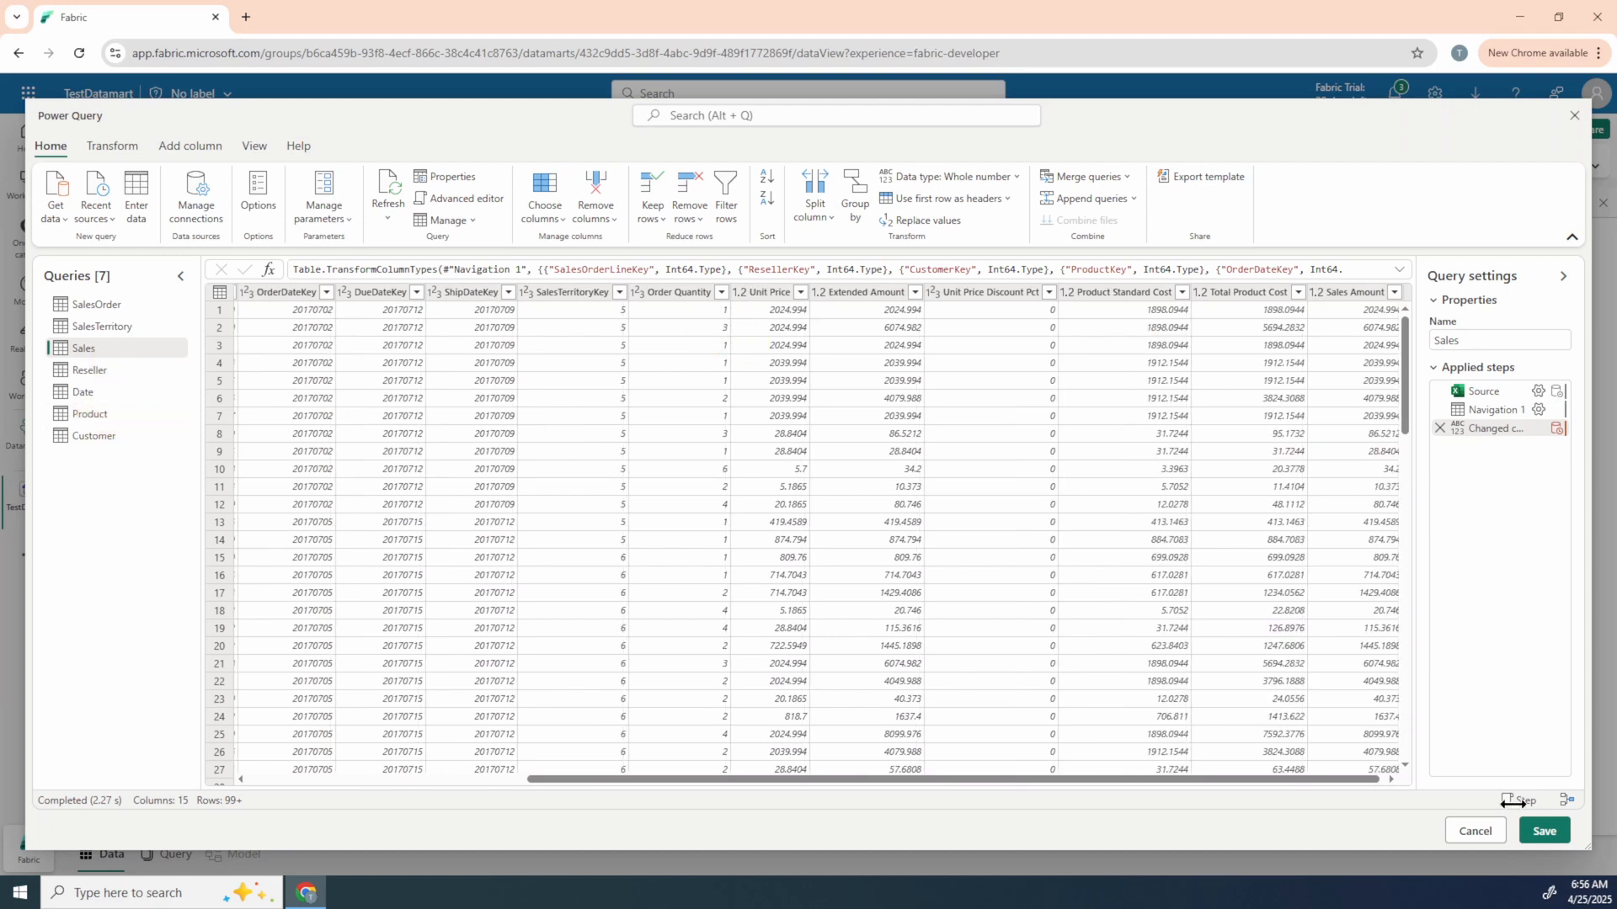
pyautogui.click(1544, 832)
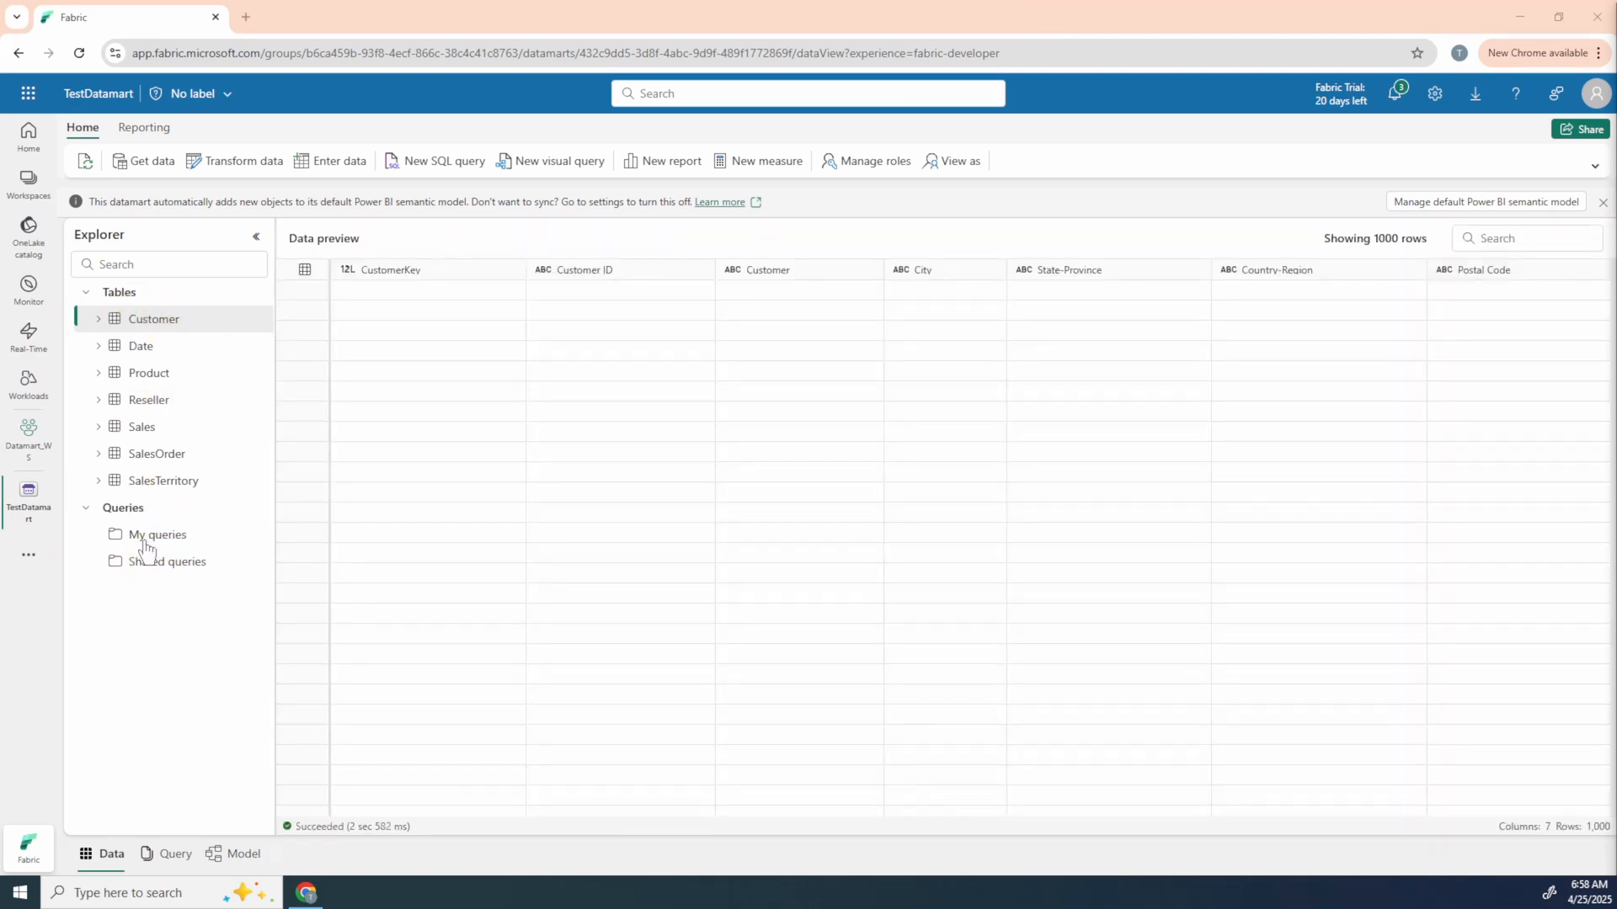
# Step: Preview the loaded Date table and create a new SQL query in the datamart
pyautogui.click(154, 537)
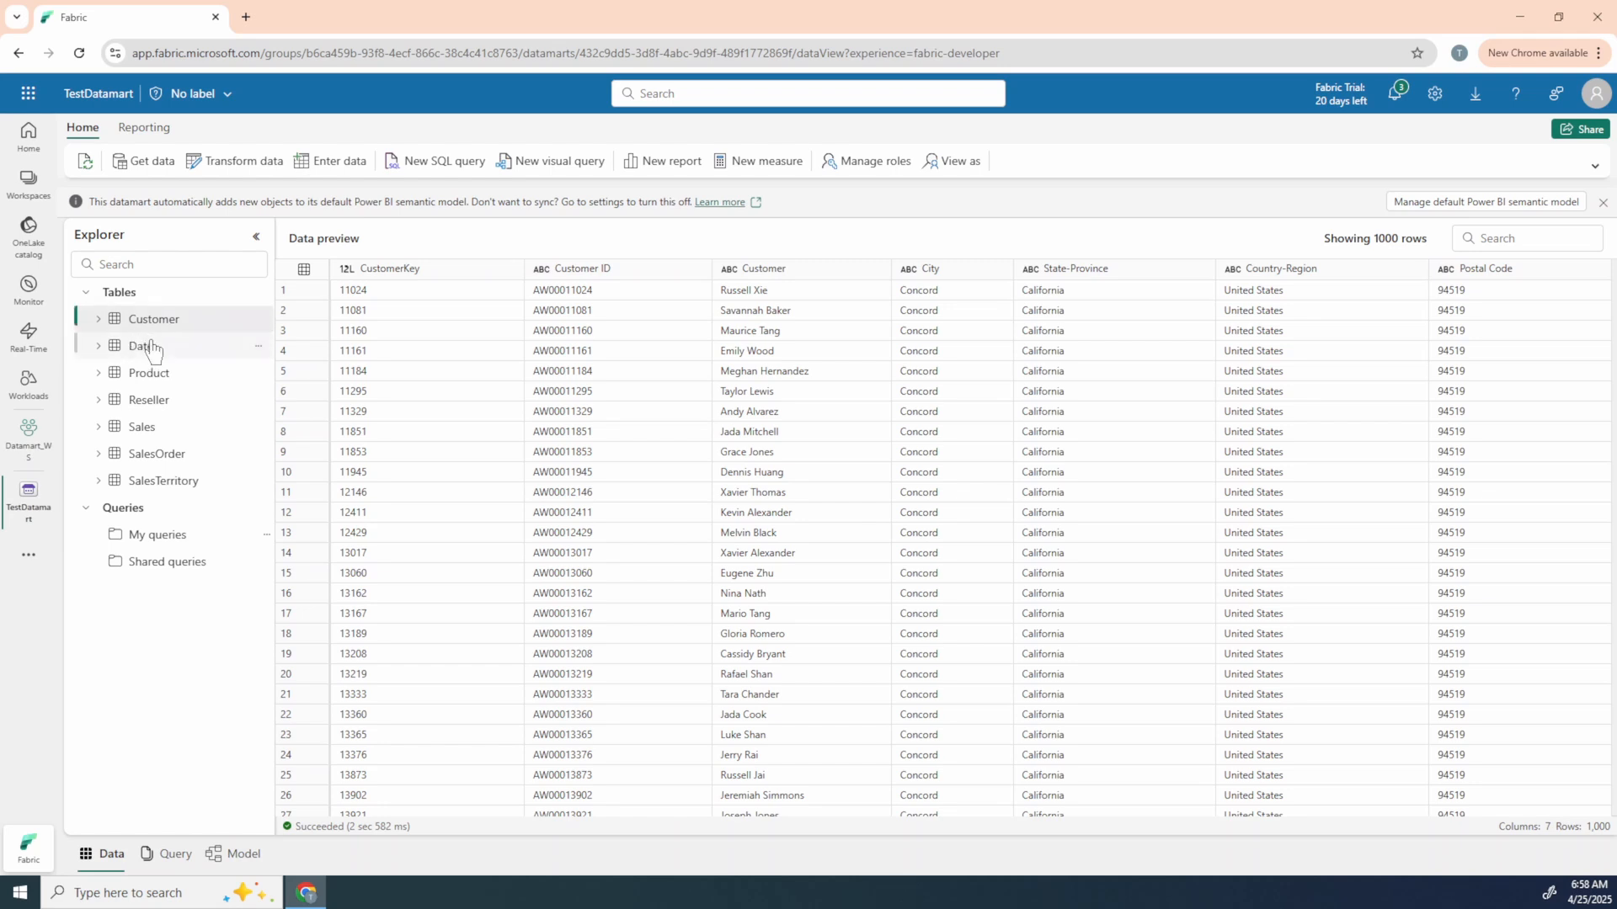
pyautogui.click(117, 400)
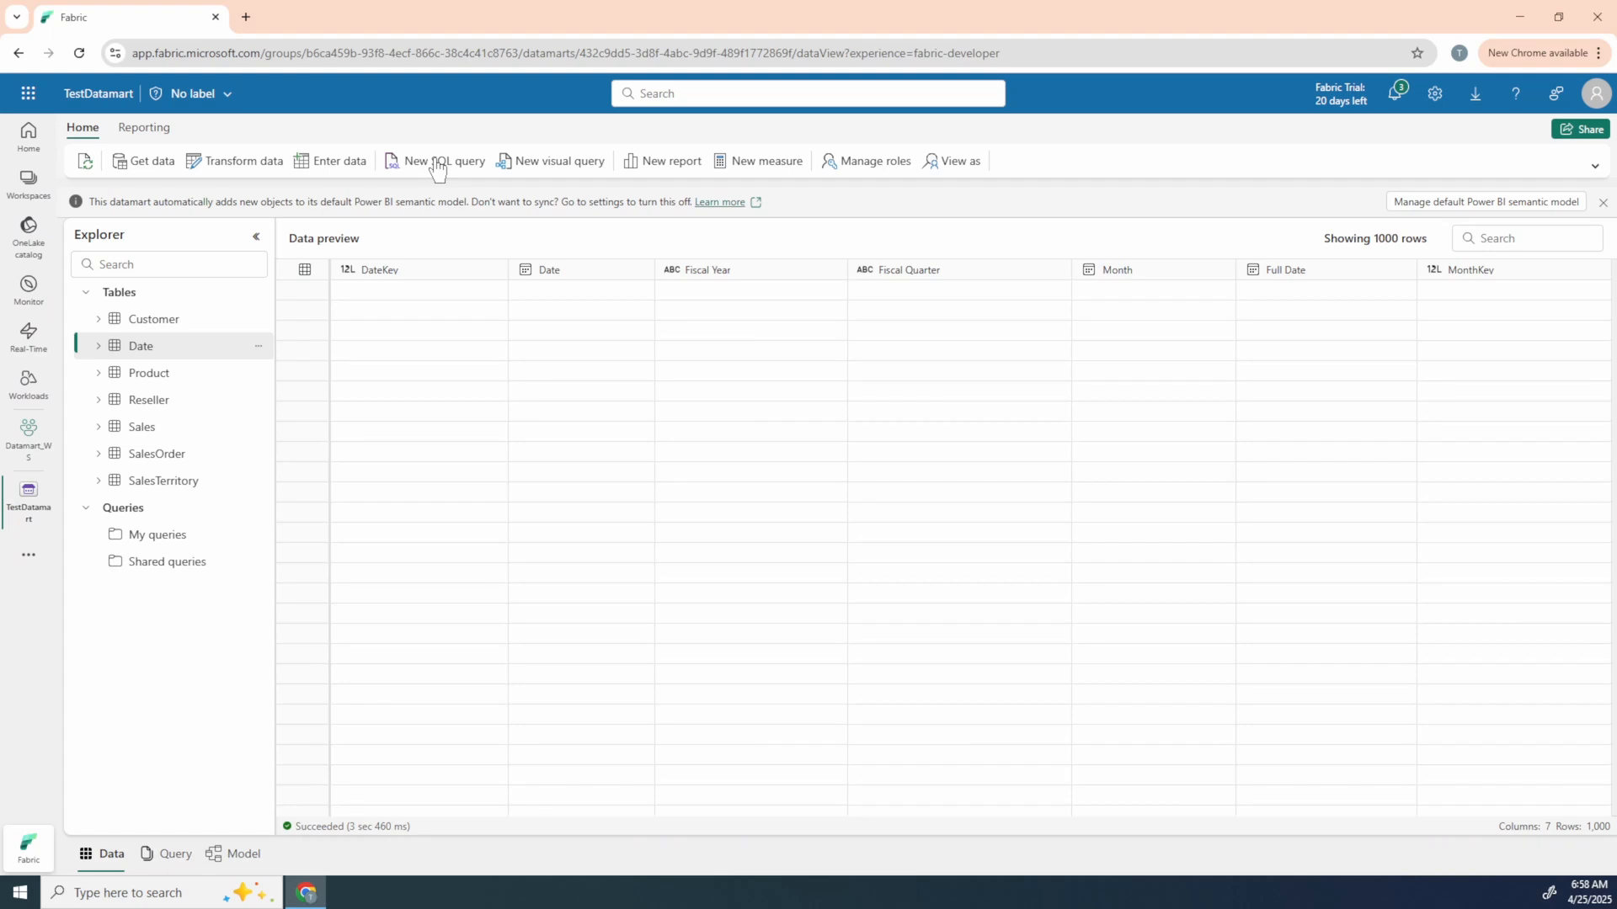
pyautogui.click(437, 166)
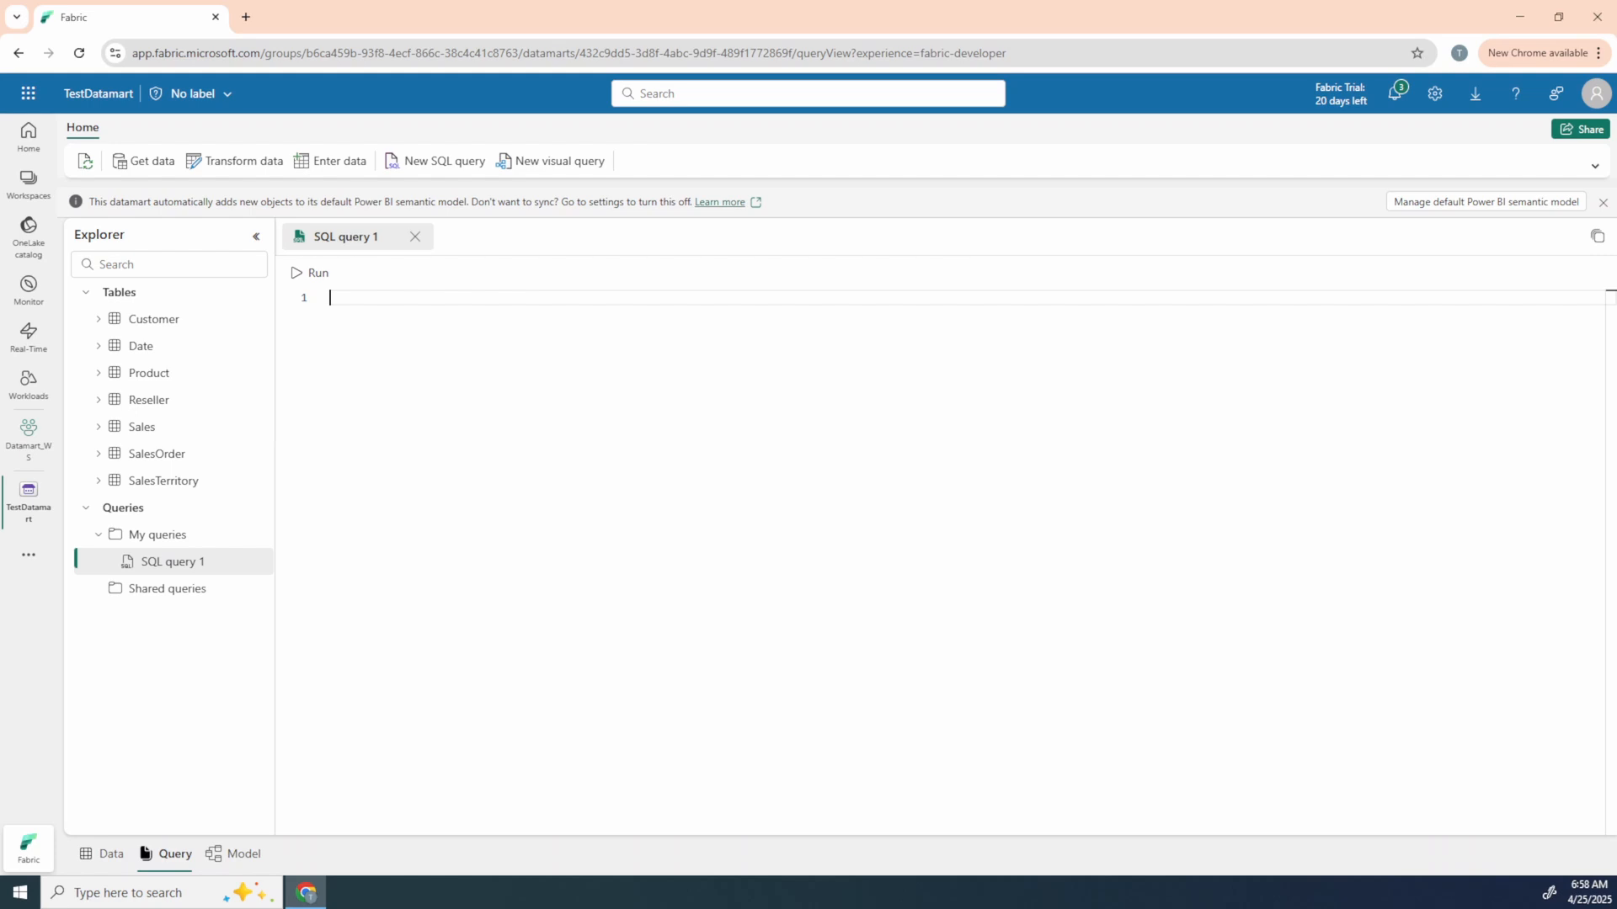
# Step: Begin the SQL query with the line "SELECT TO 10" in uppercase
pyautogui.write('Select')
pyautogui.press('BackSpace')
pyautogui.press('BackSpace')
pyautogui.press('BackSpace')
pyautogui.press('BackSpace')
pyautogui.press('BackSpace')
pyautogui.press('capslock')
pyautogui.write('ELECT ')
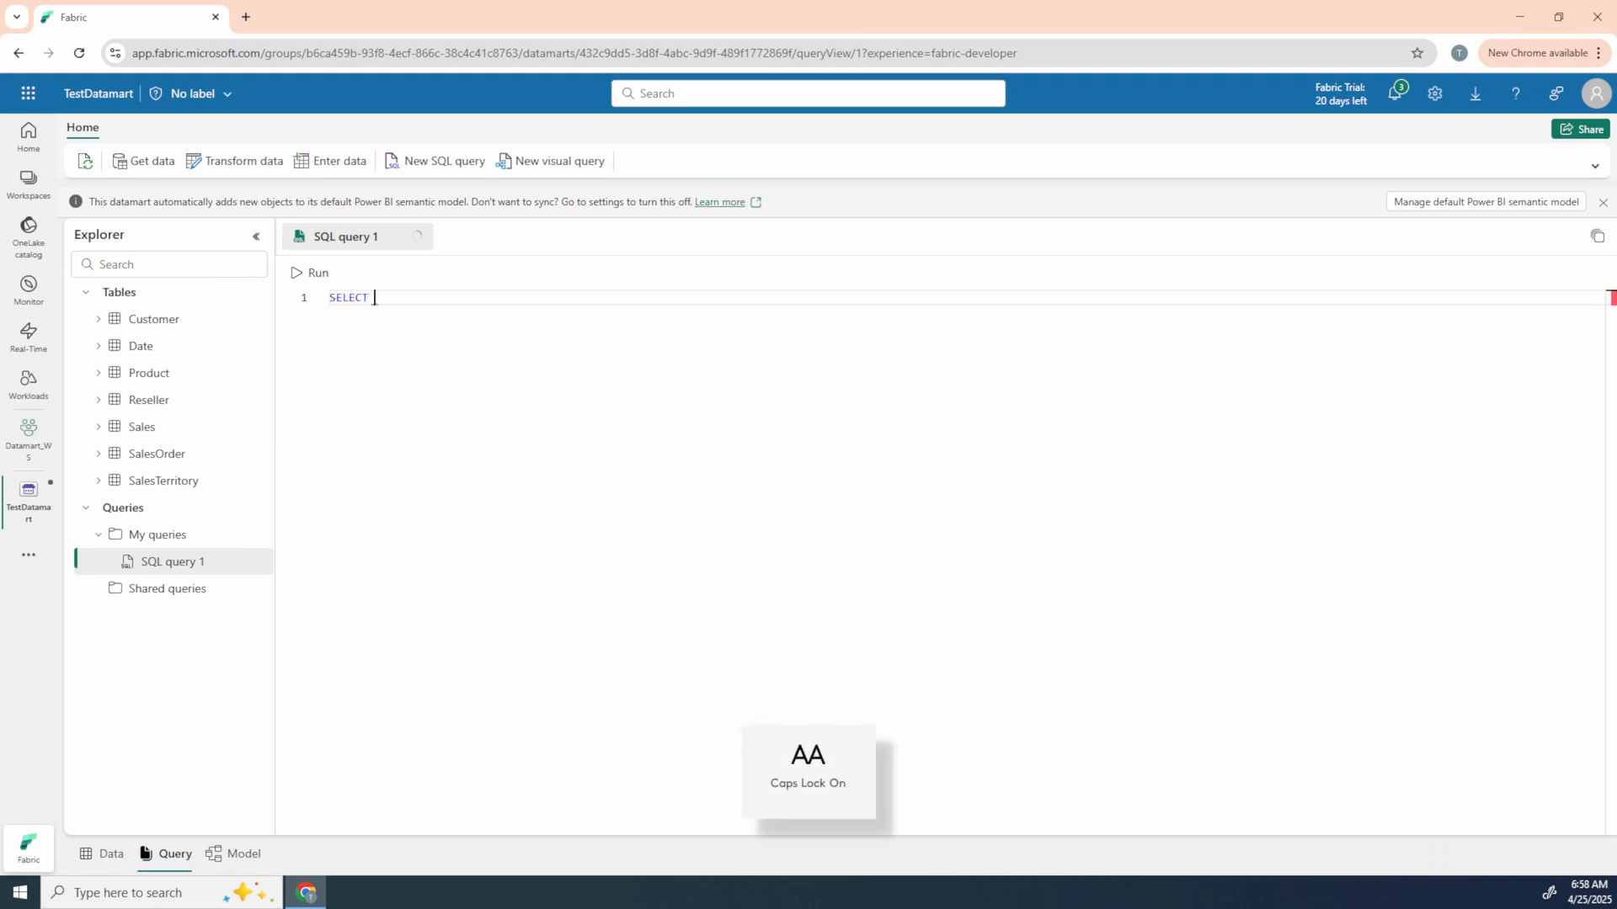
pyautogui.write('TO 1')
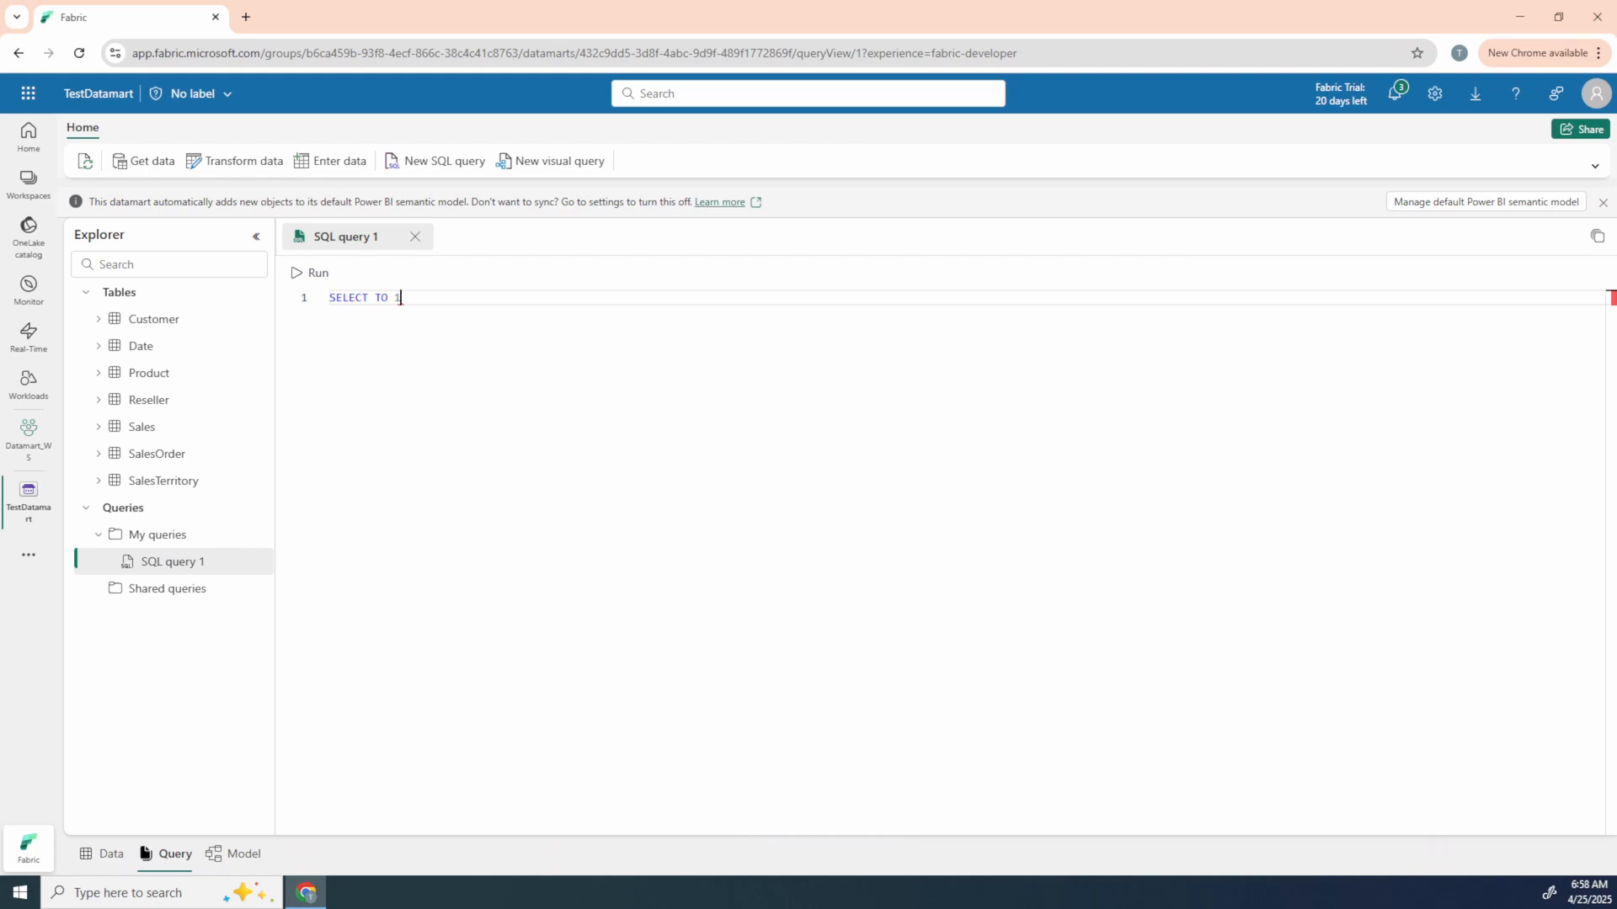
pyautogui.write('0')
pyautogui.press('Return')
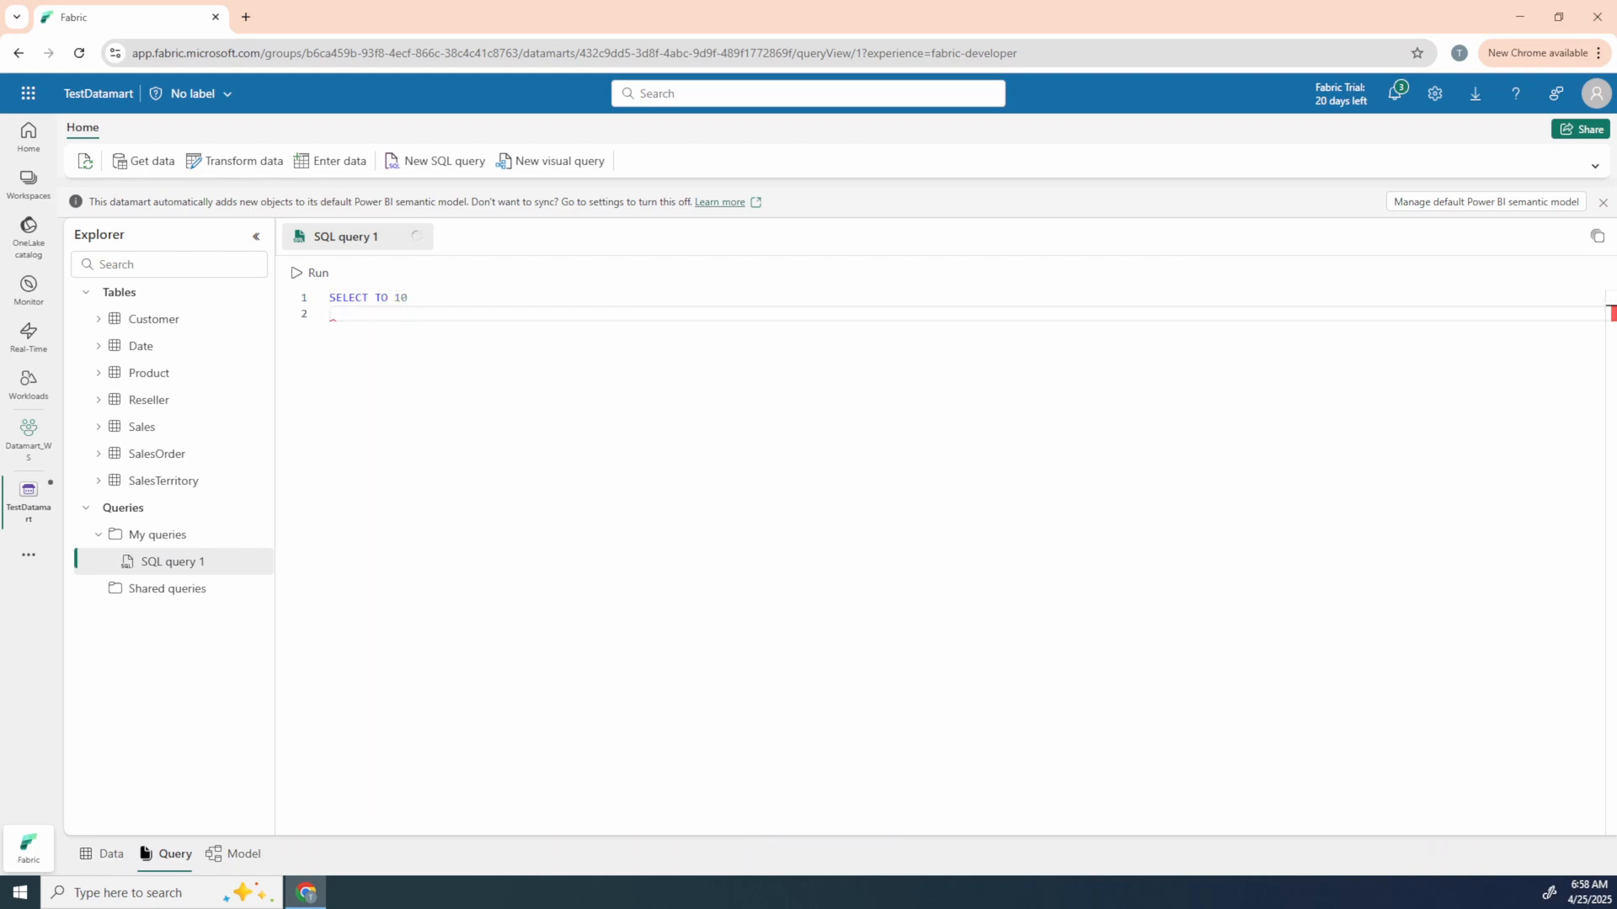
# Step: Add "FROM [model].[Sales]" as the second line and correct the keyword before 10 to TOP
pyautogui.write('FROM')
pyautogui.moveTo(141, 427); pyautogui.dragTo(425, 318)
pyautogui.moveTo(414, 313); pyautogui.dragTo(362, 313)
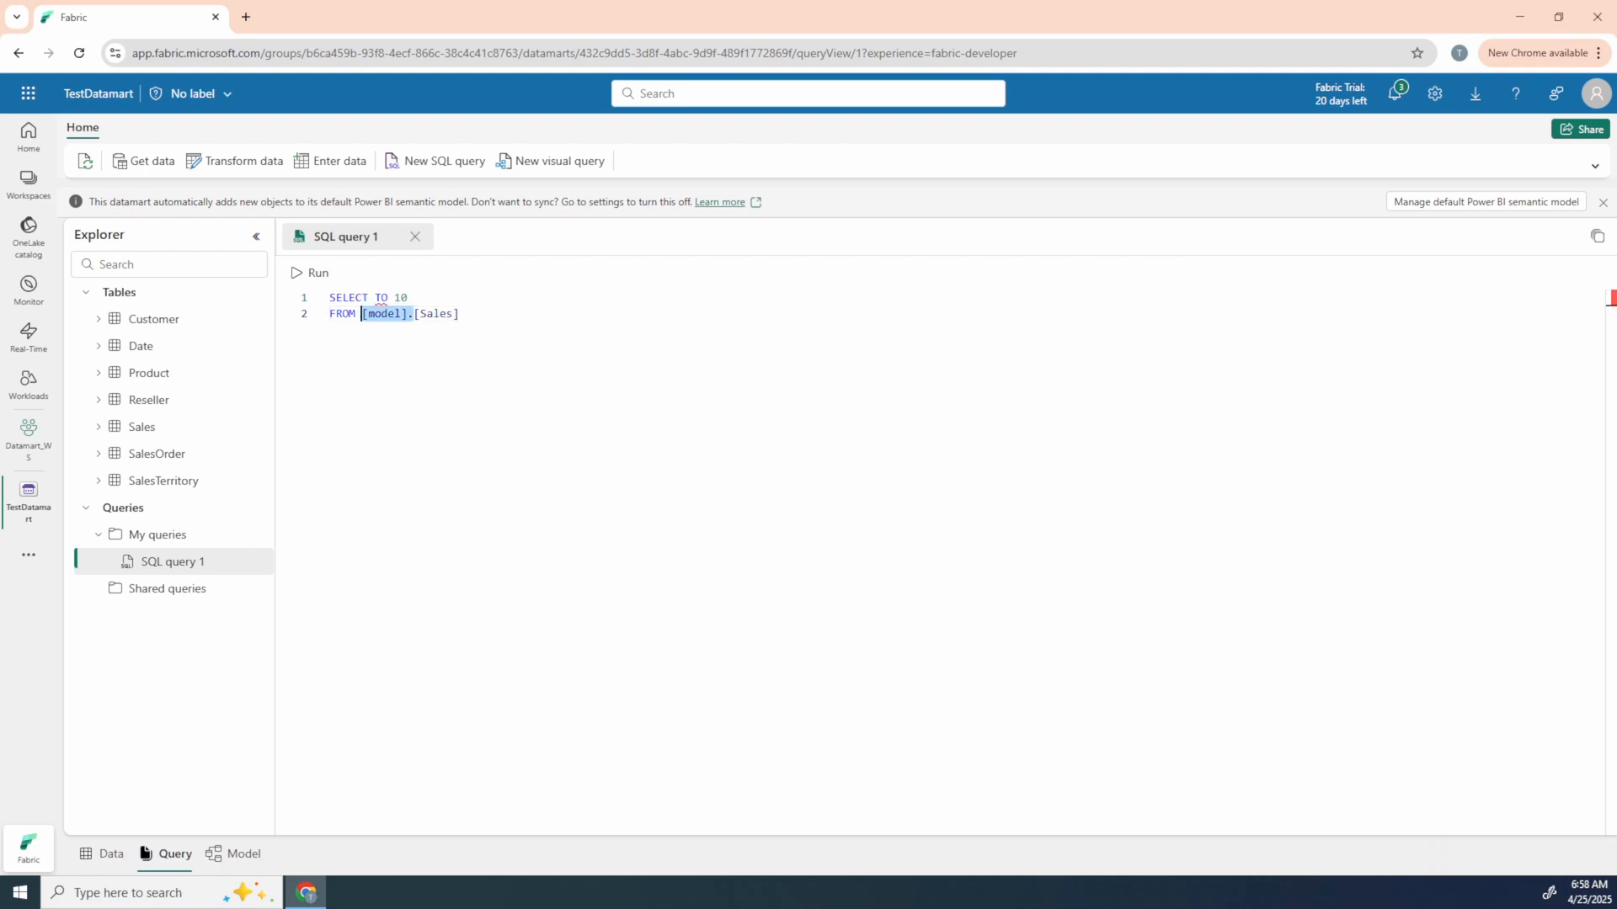
pyautogui.click(362, 313)
pyautogui.doubleClick(381, 297)
pyautogui.write('TOP')
pyautogui.click(460, 314)
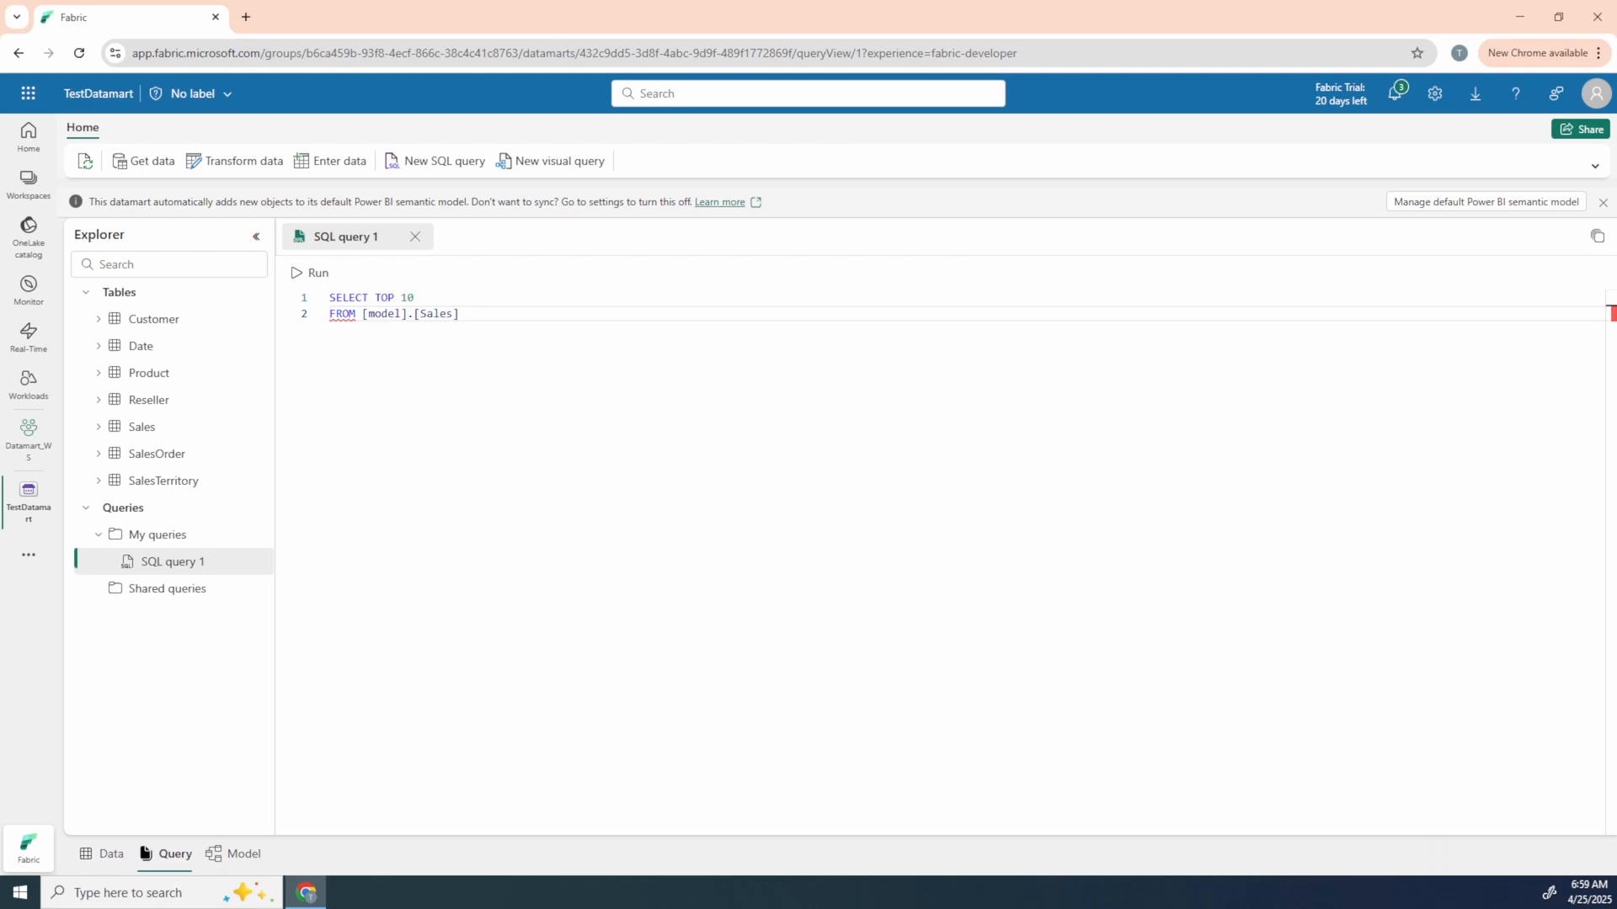
# Step: Try to run the full two-line query on the Sales table
pyautogui.hotkey('ctrl', 'a')
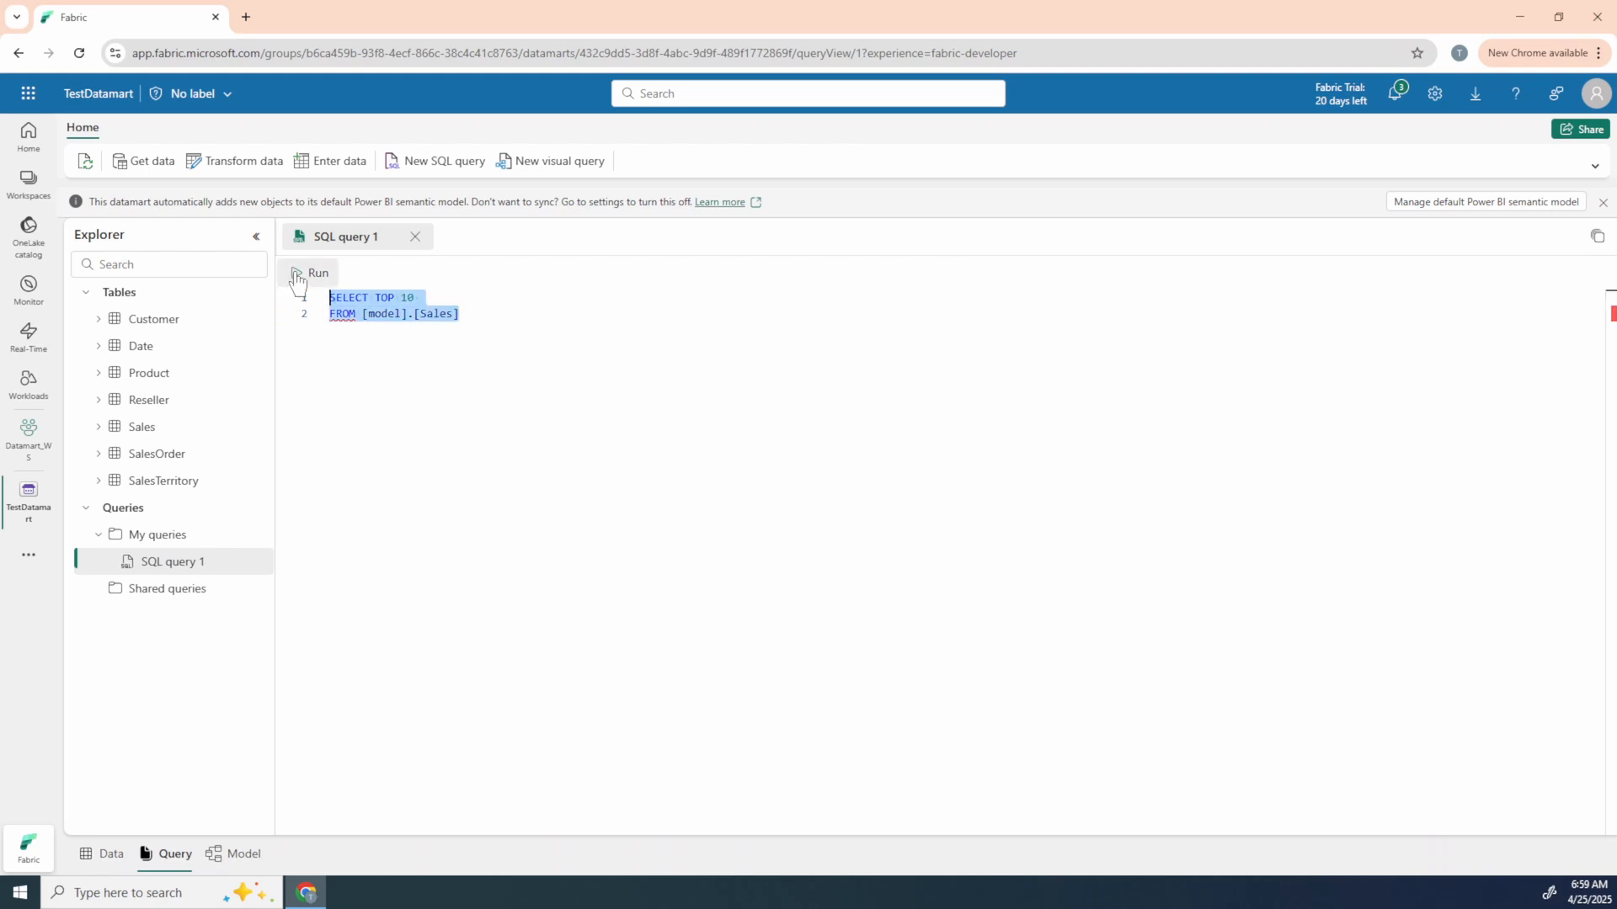
pyautogui.click(296, 275)
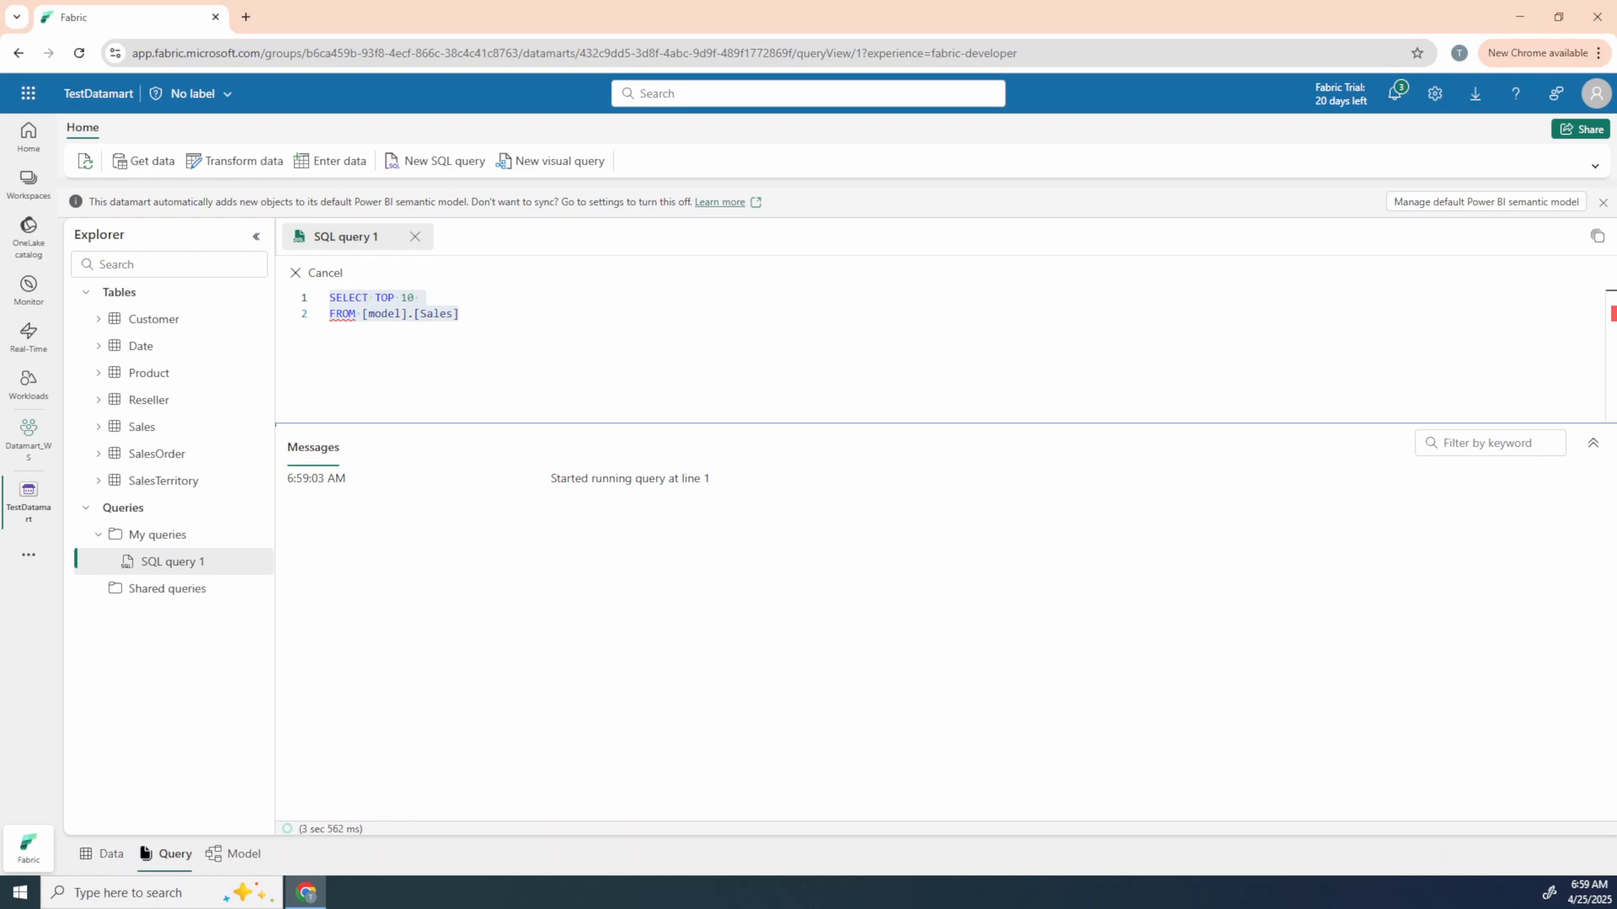
pyautogui.click(460, 314)
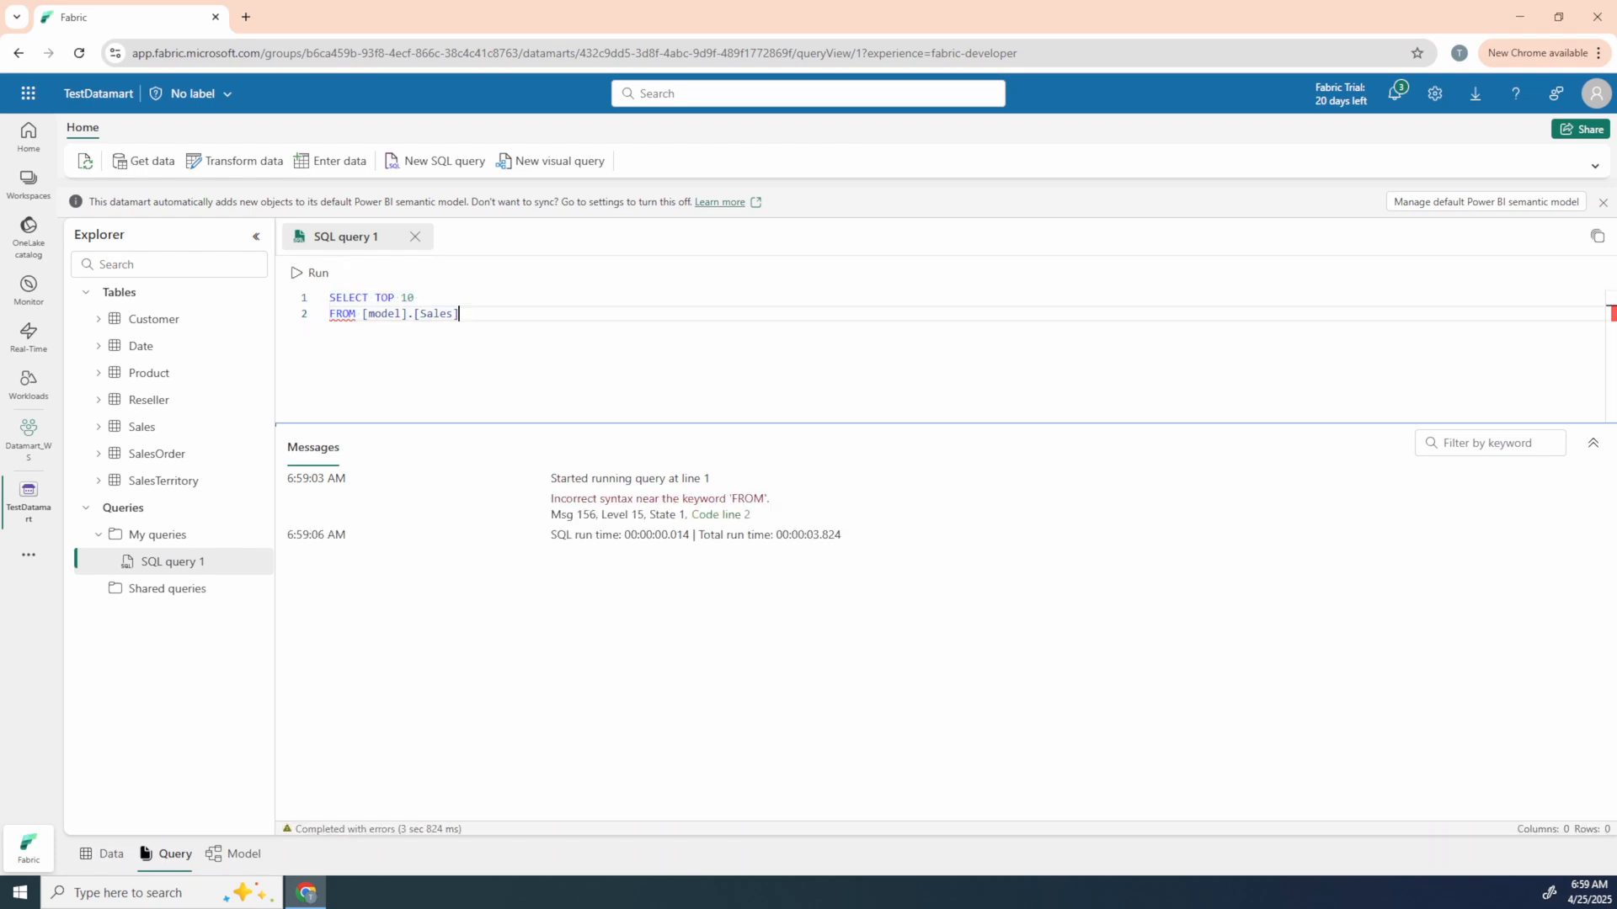
# Step: Add * after TOP 10 to select all columns and run the whole query
pyautogui.click(415, 298)
pyautogui.click(460, 314)
pyautogui.hotkey('ctrl', 'a')
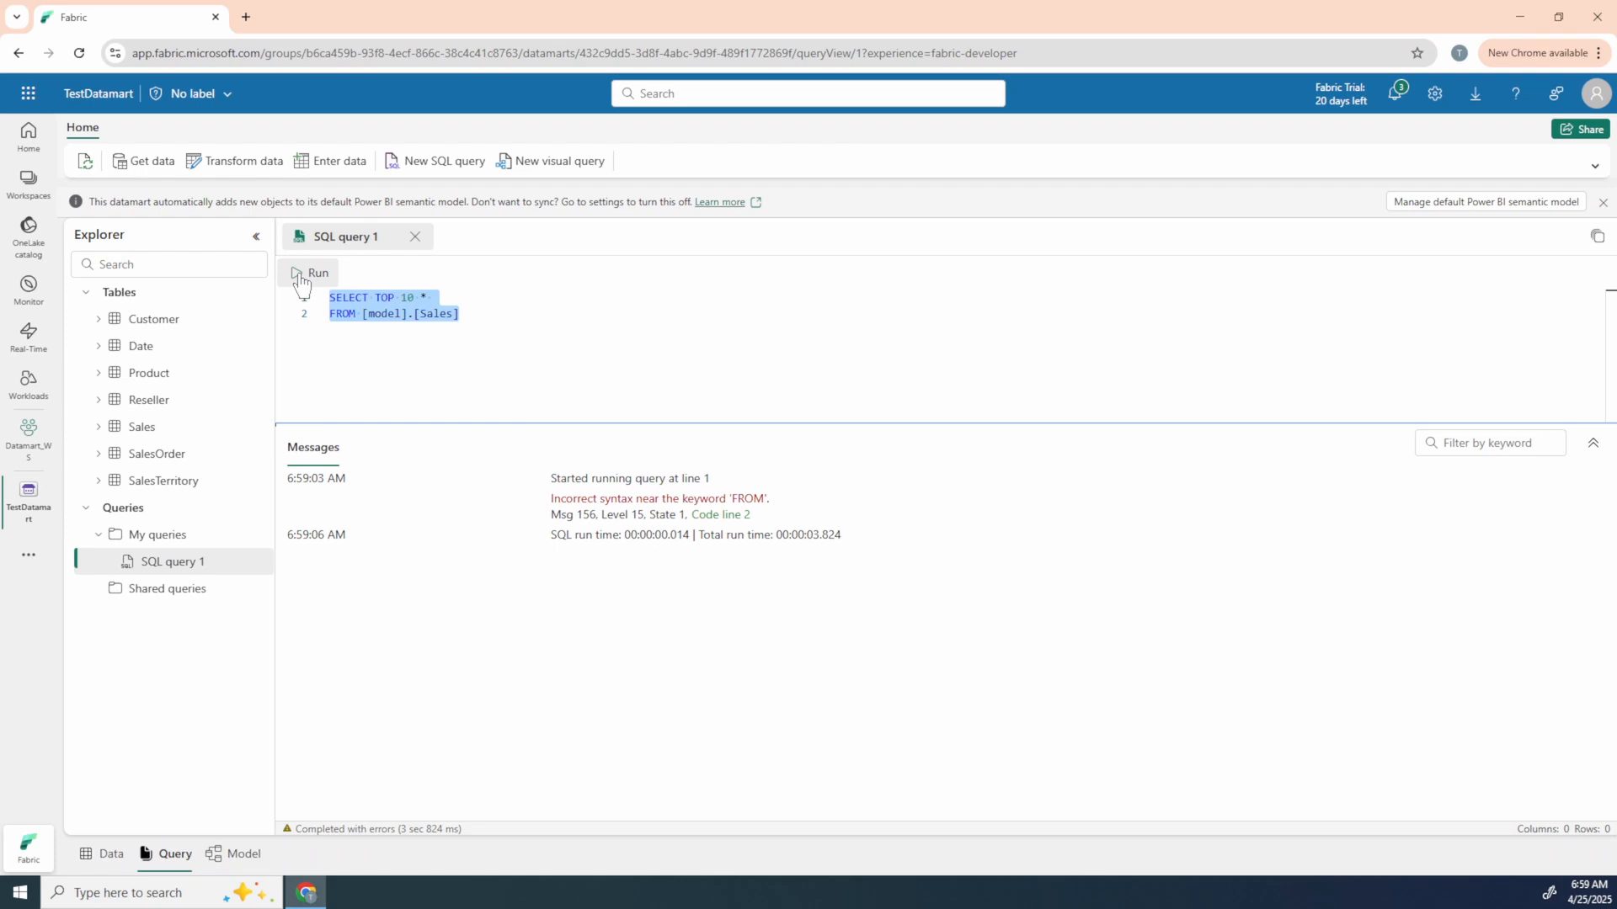
pyautogui.click(309, 272)
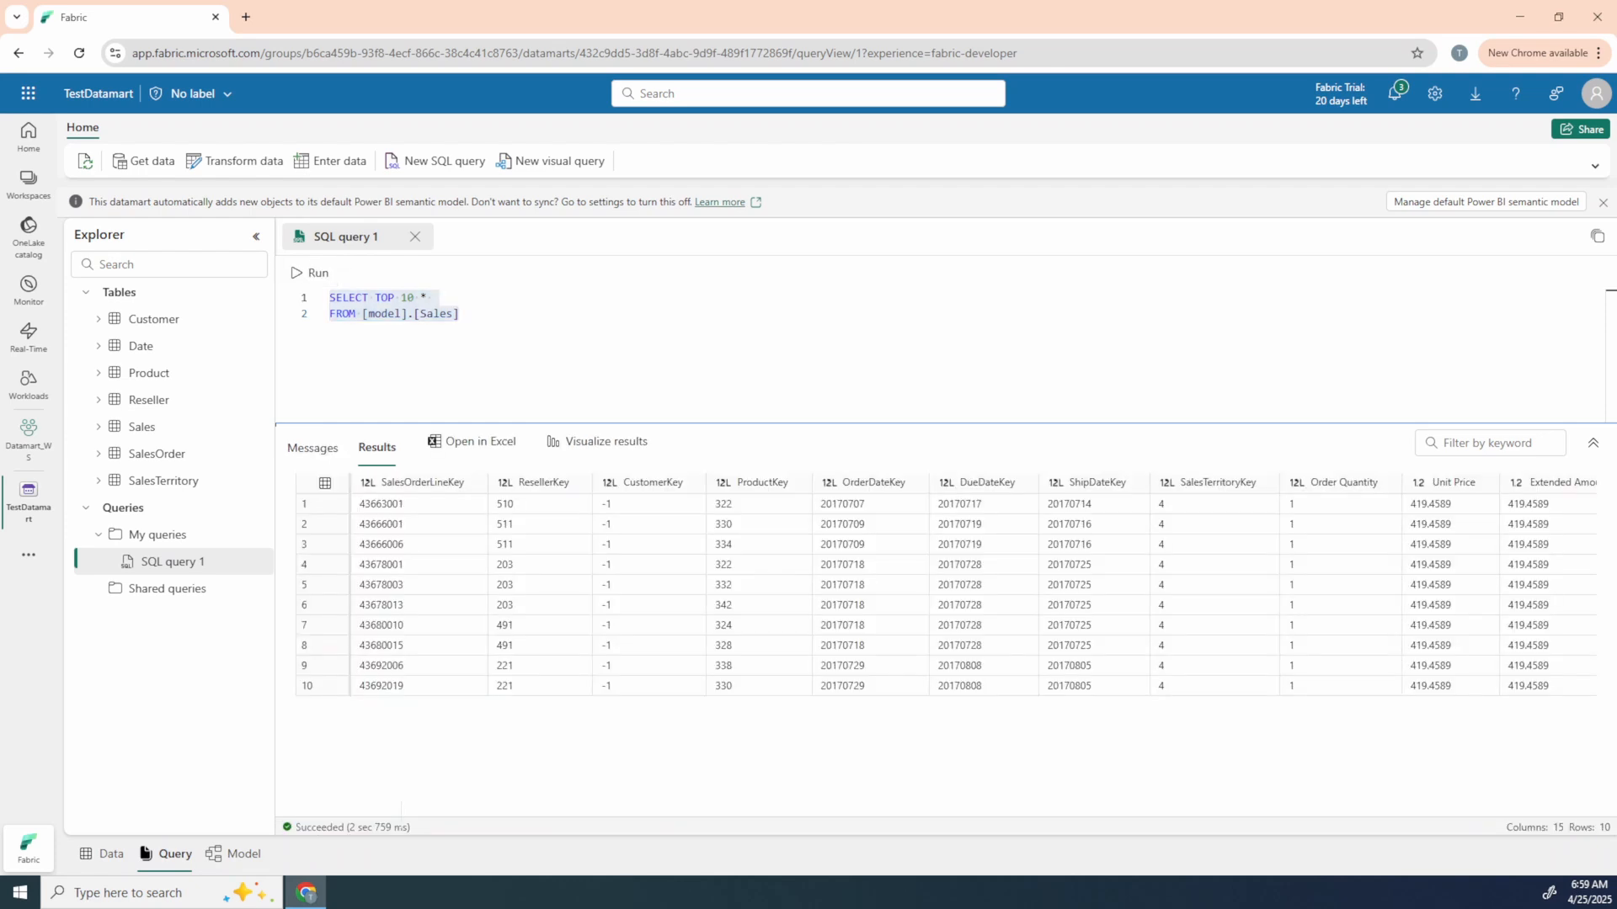
# Step: Add a third line to the query with the filter "WHERE ResellerKey > 500"
pyautogui.click(916, 630)
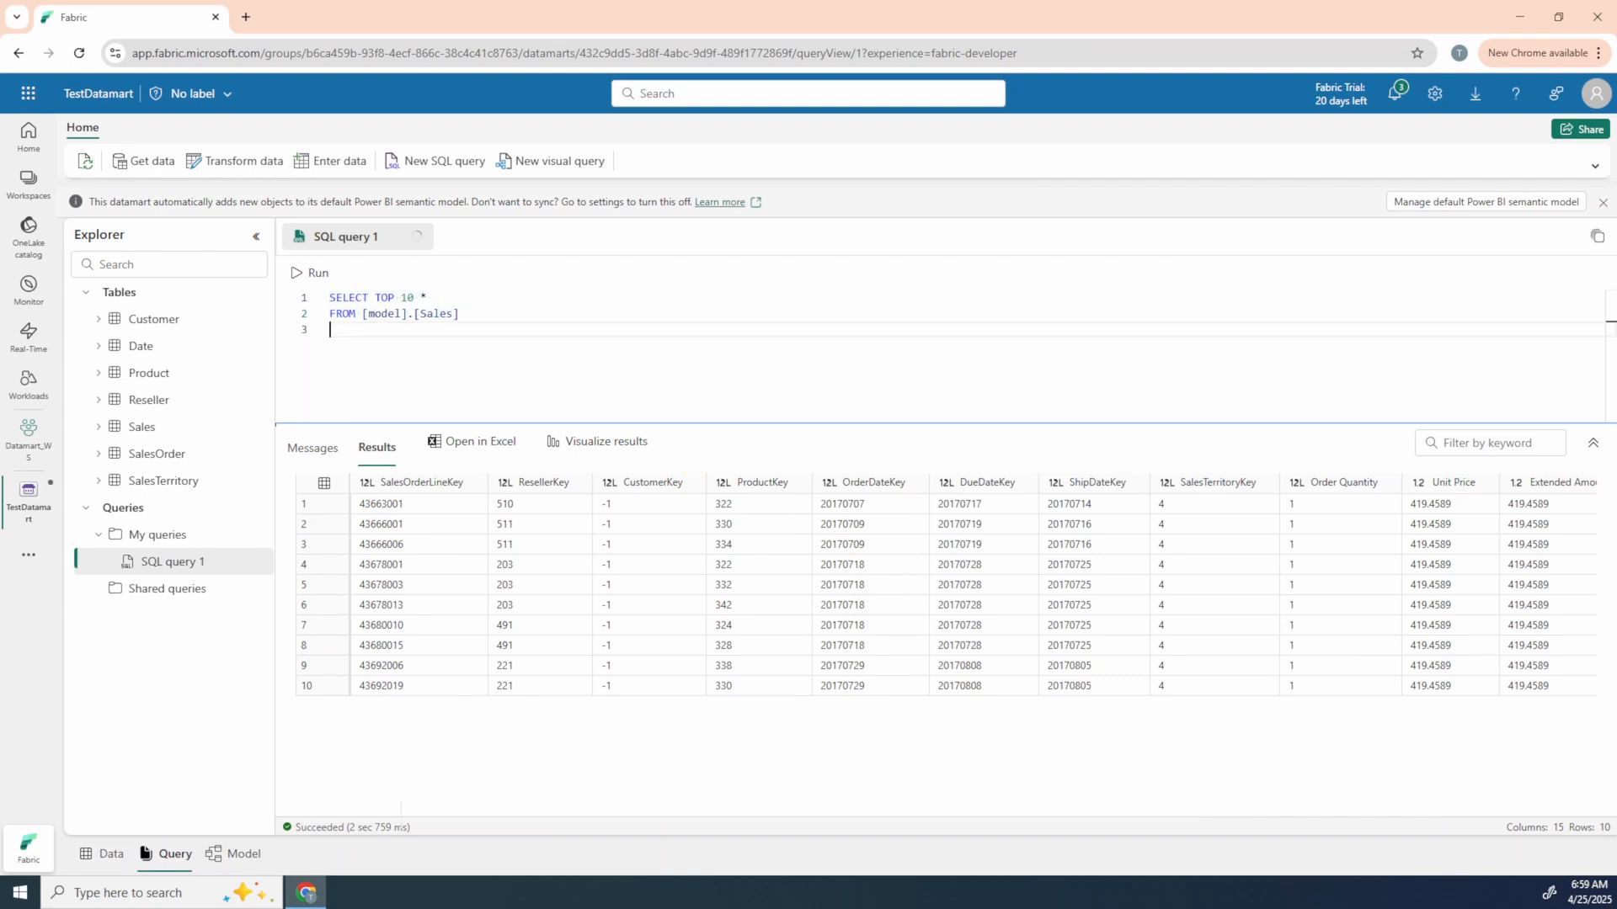
pyautogui.write('WHERE')
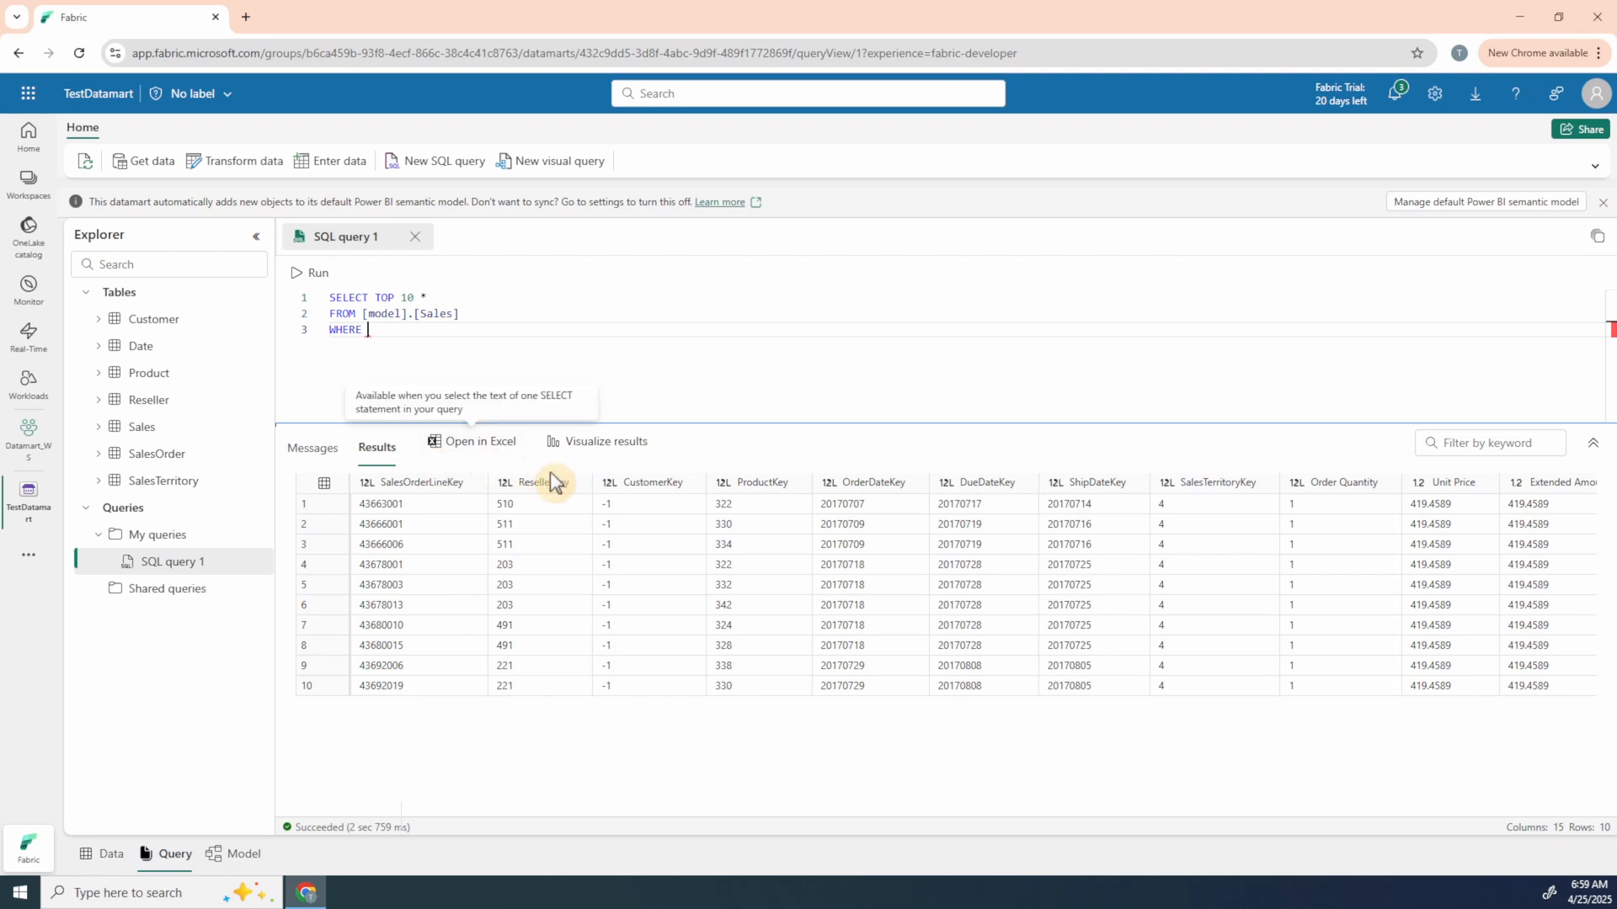
pyautogui.write('RE Re')
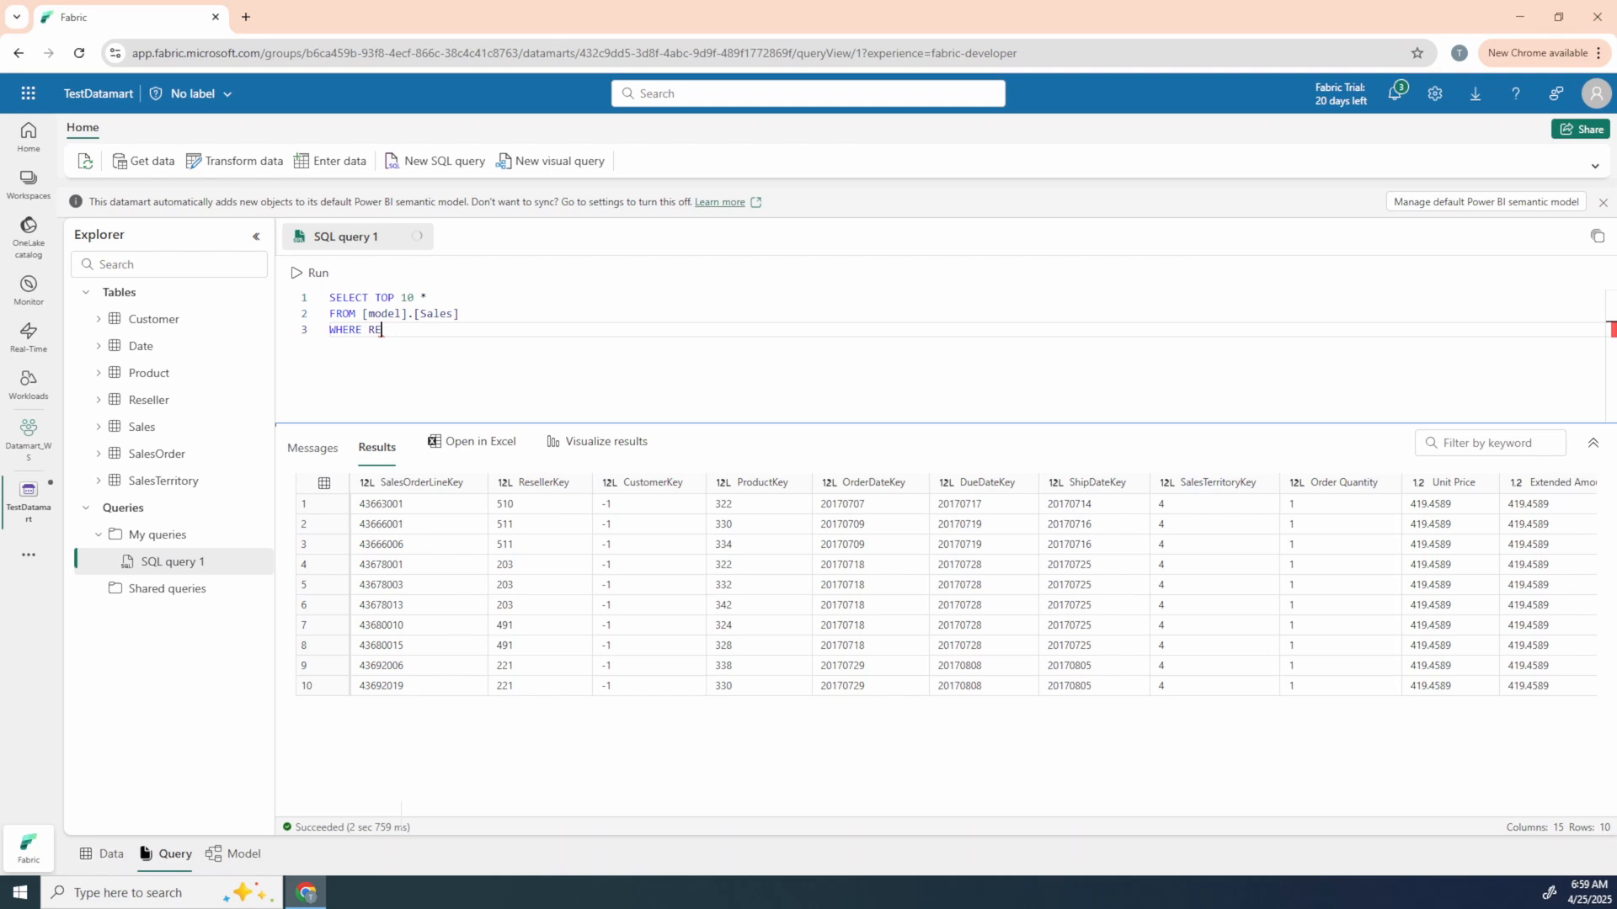
pyautogui.write('sellerke')
pyautogui.press('BackSpace')
pyautogui.press('Tab')
pyautogui.write('> 500')
# Step: Remove TOP 10 from the query, end the statement with a semicolon and run it
pyautogui.moveTo(415, 298); pyautogui.dragTo(375, 298)
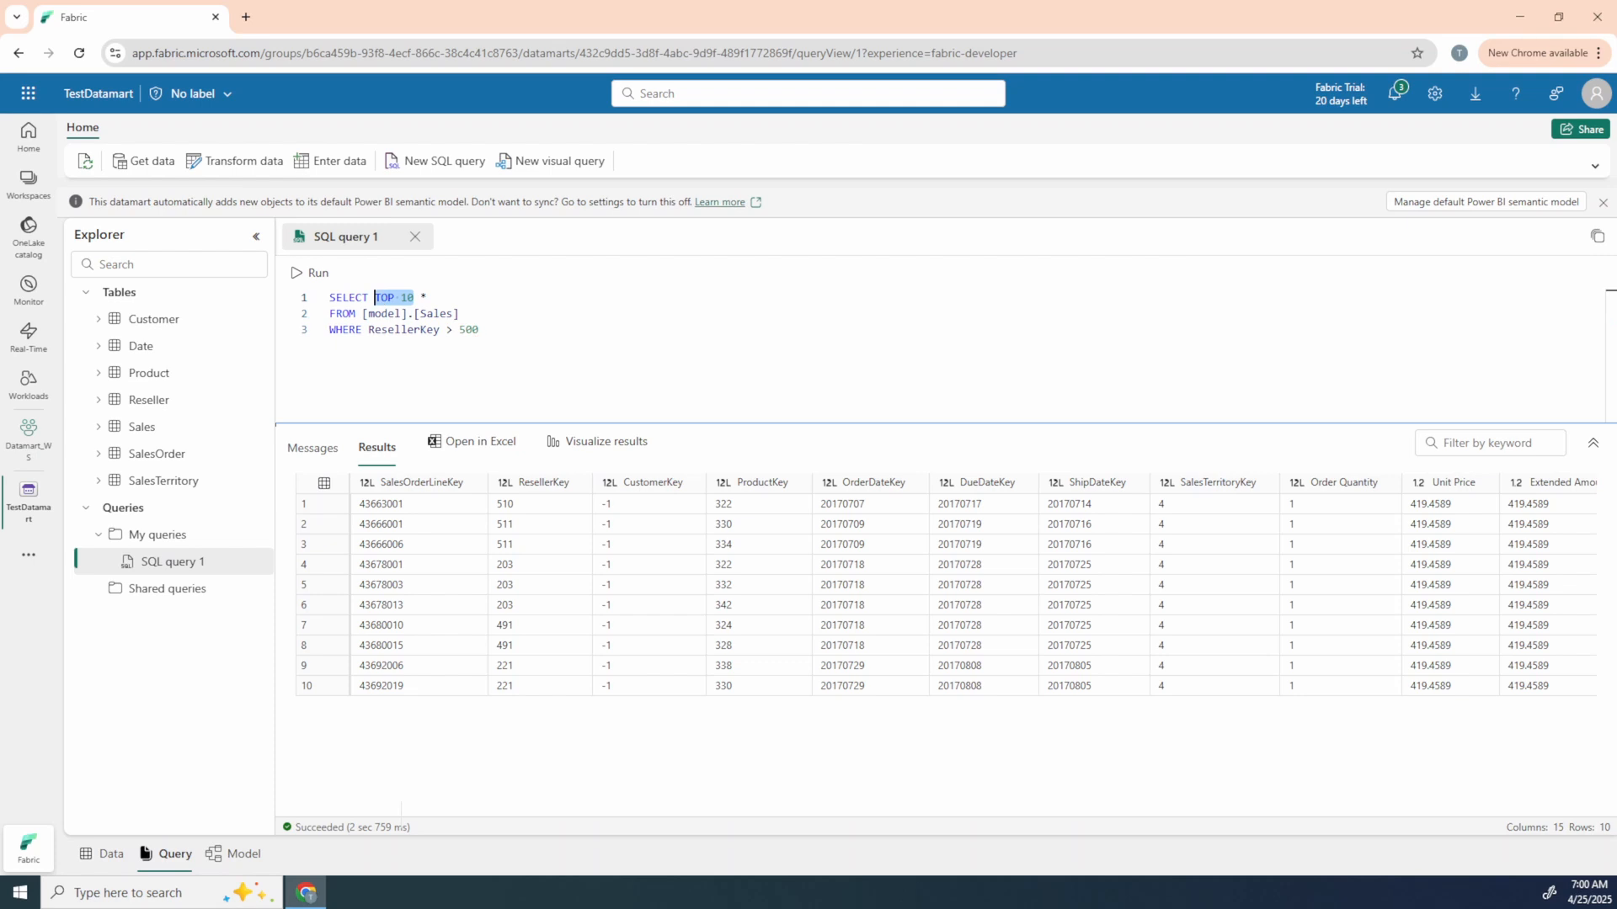
pyautogui.press('BackSpace')
pyautogui.click(480, 330)
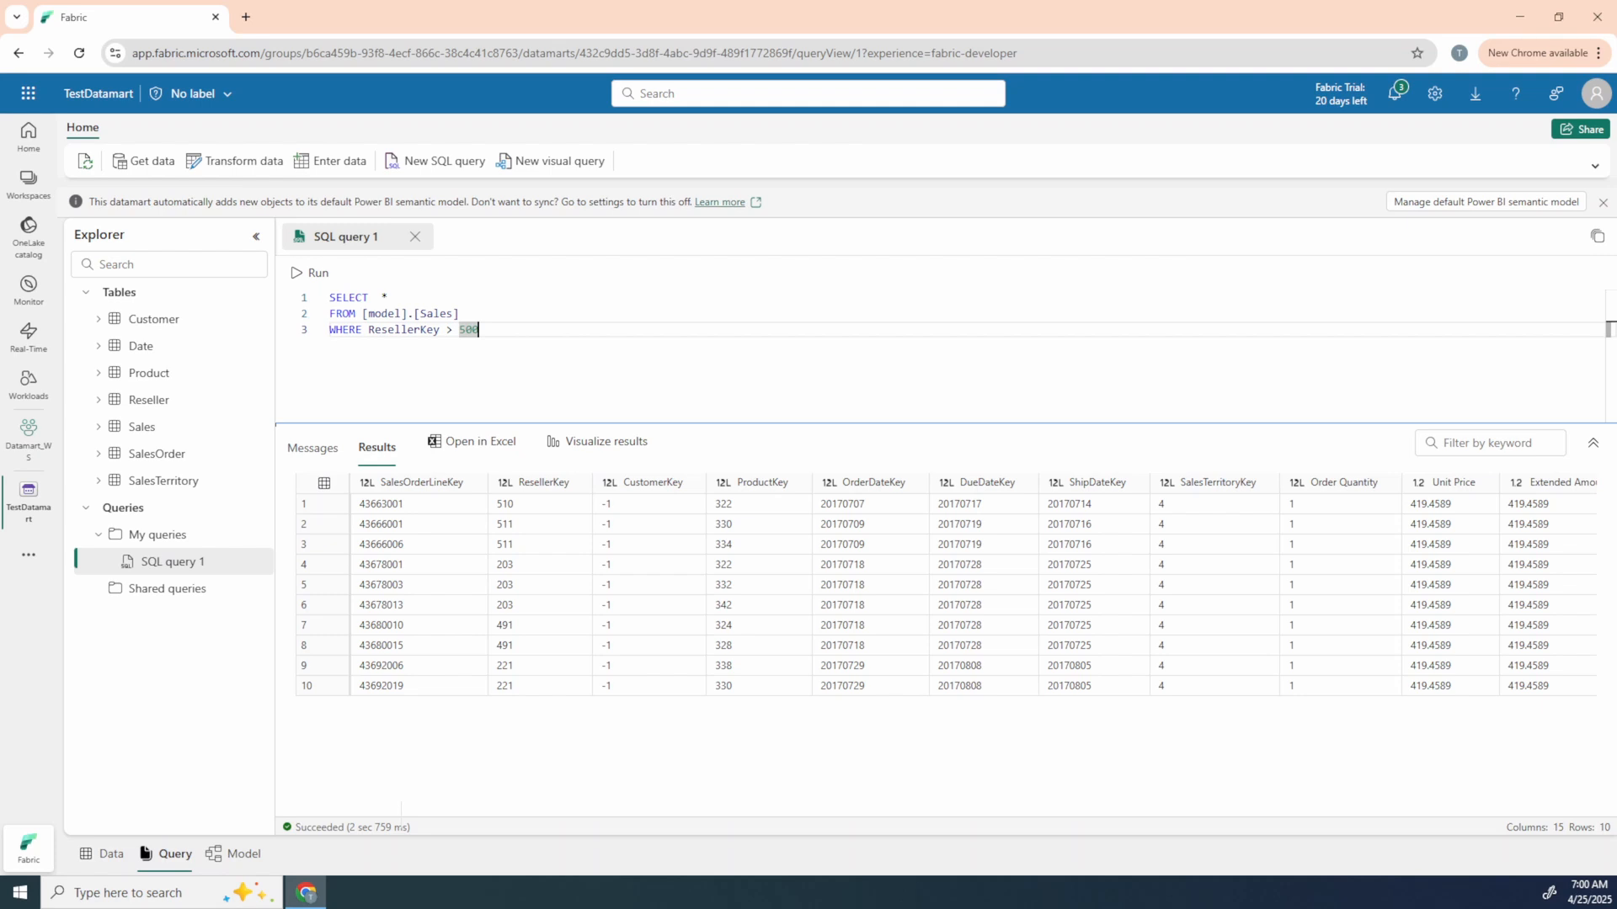
pyautogui.write(';')
pyautogui.click(316, 272)
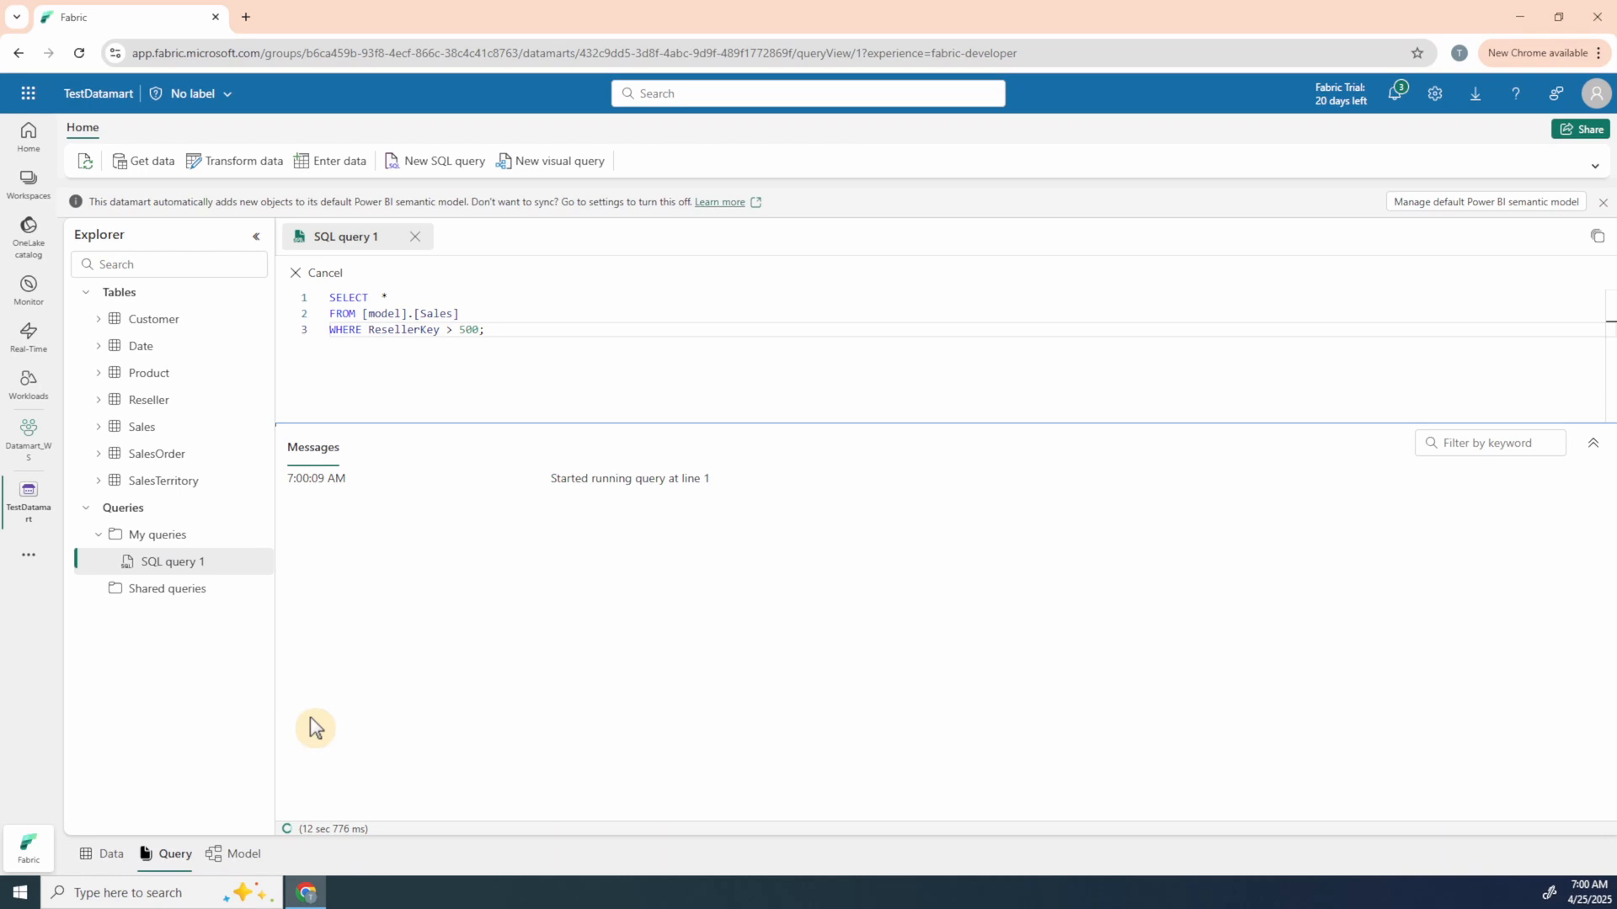
pyautogui.scroll(-1, 937, 601)
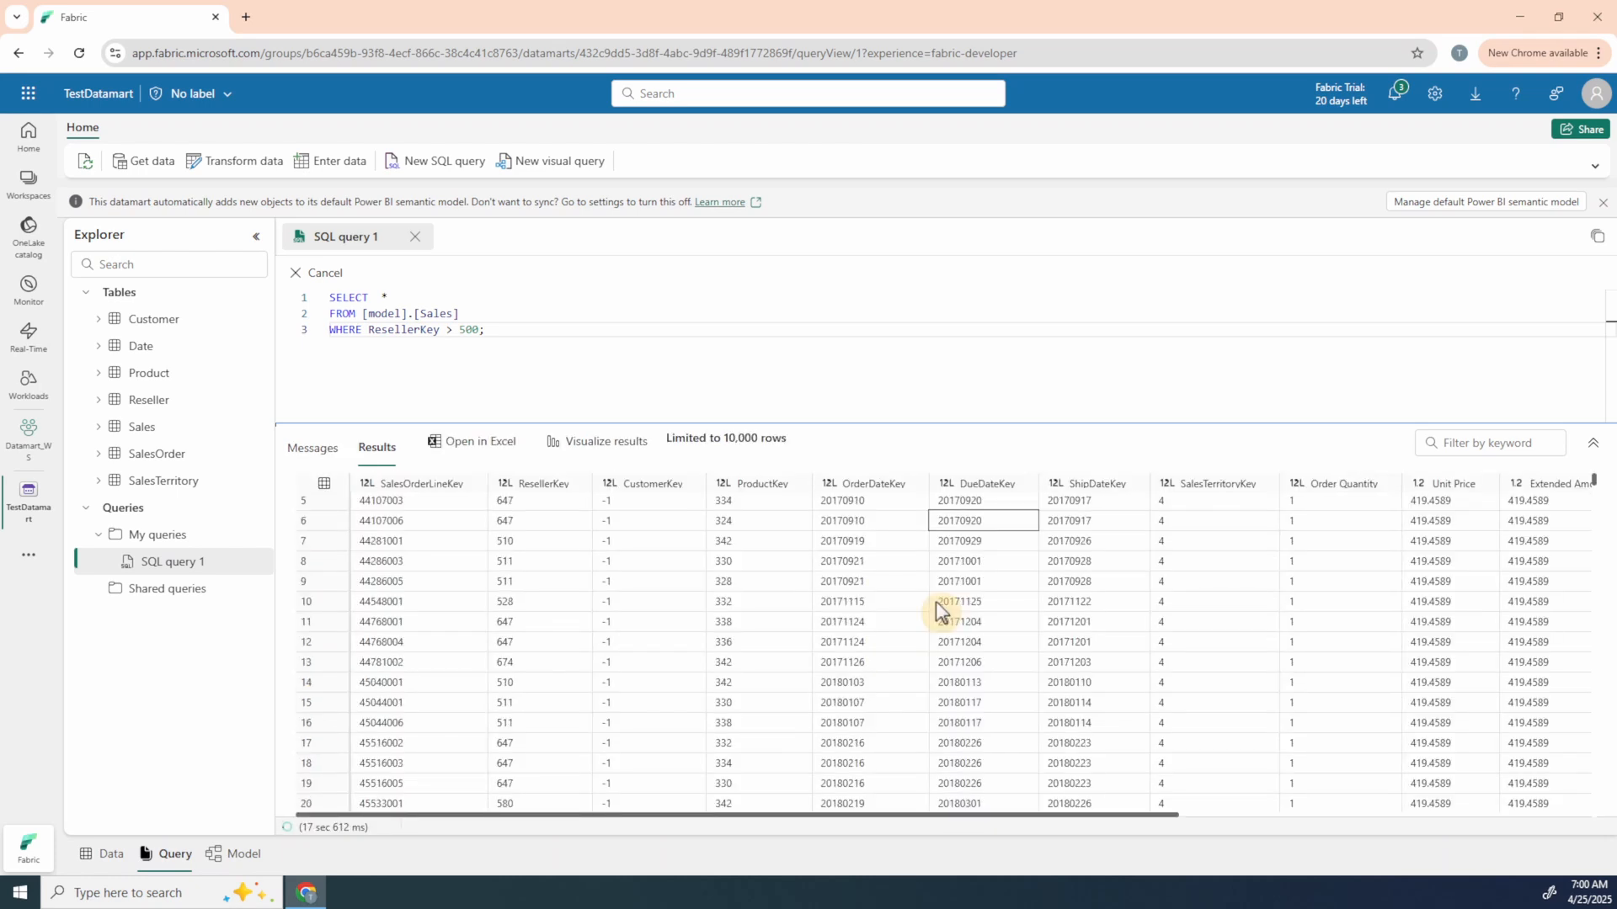
pyautogui.scroll(-5, 936, 601)
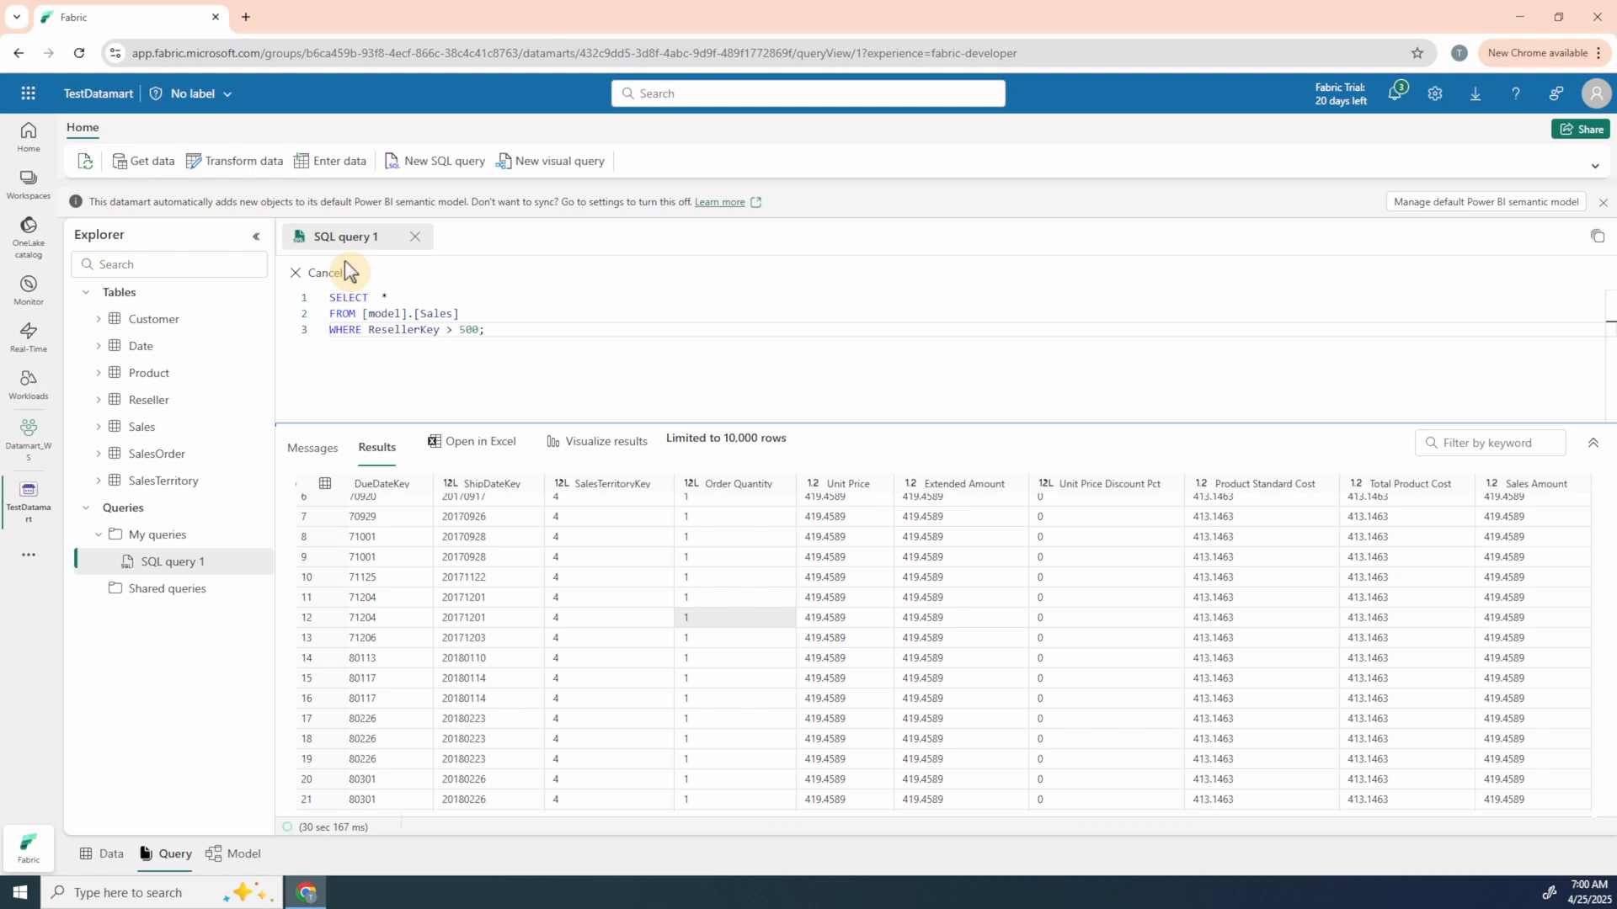
# Step: Rename SQL query 1 as "ResellerKey > 500"
pyautogui.click(264, 561)
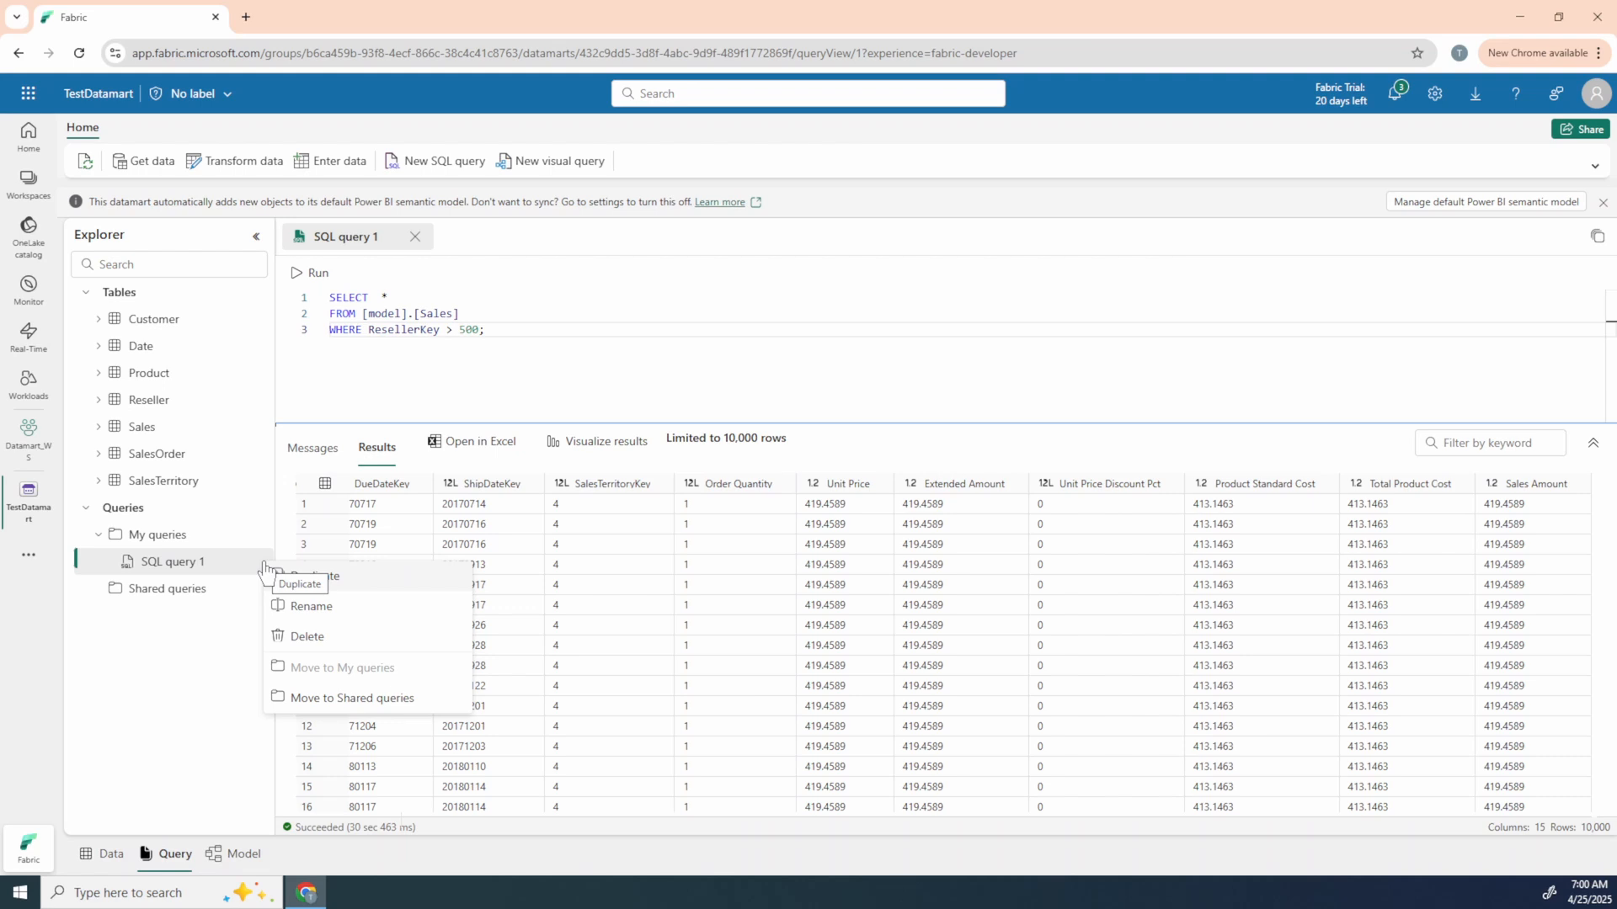
pyautogui.click(310, 606)
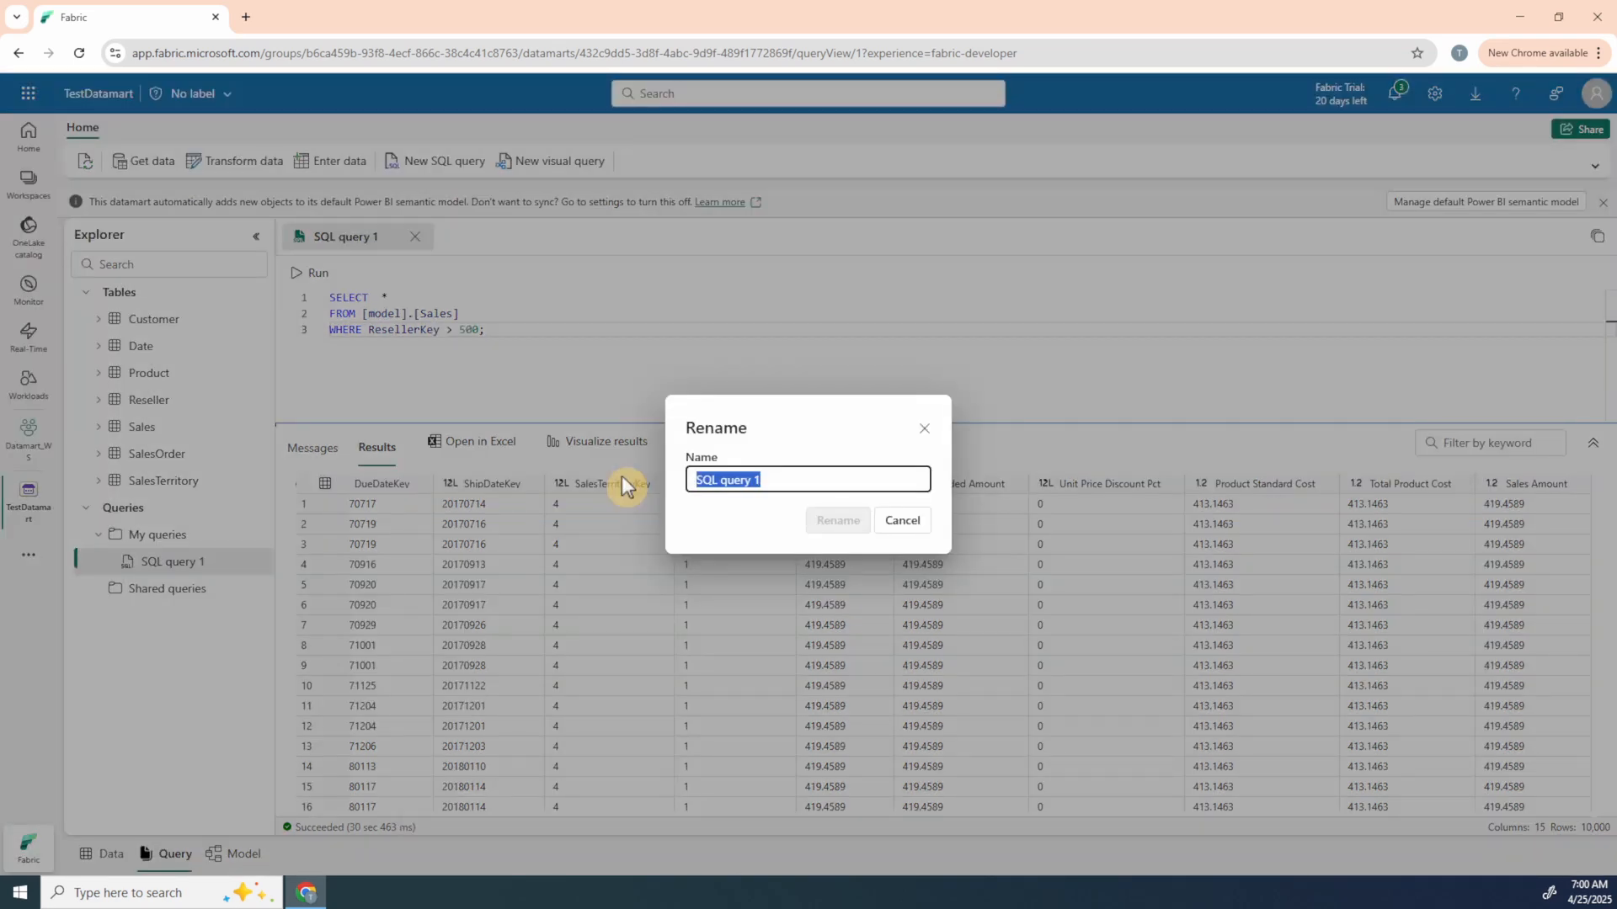
pyautogui.write('ResellerK')
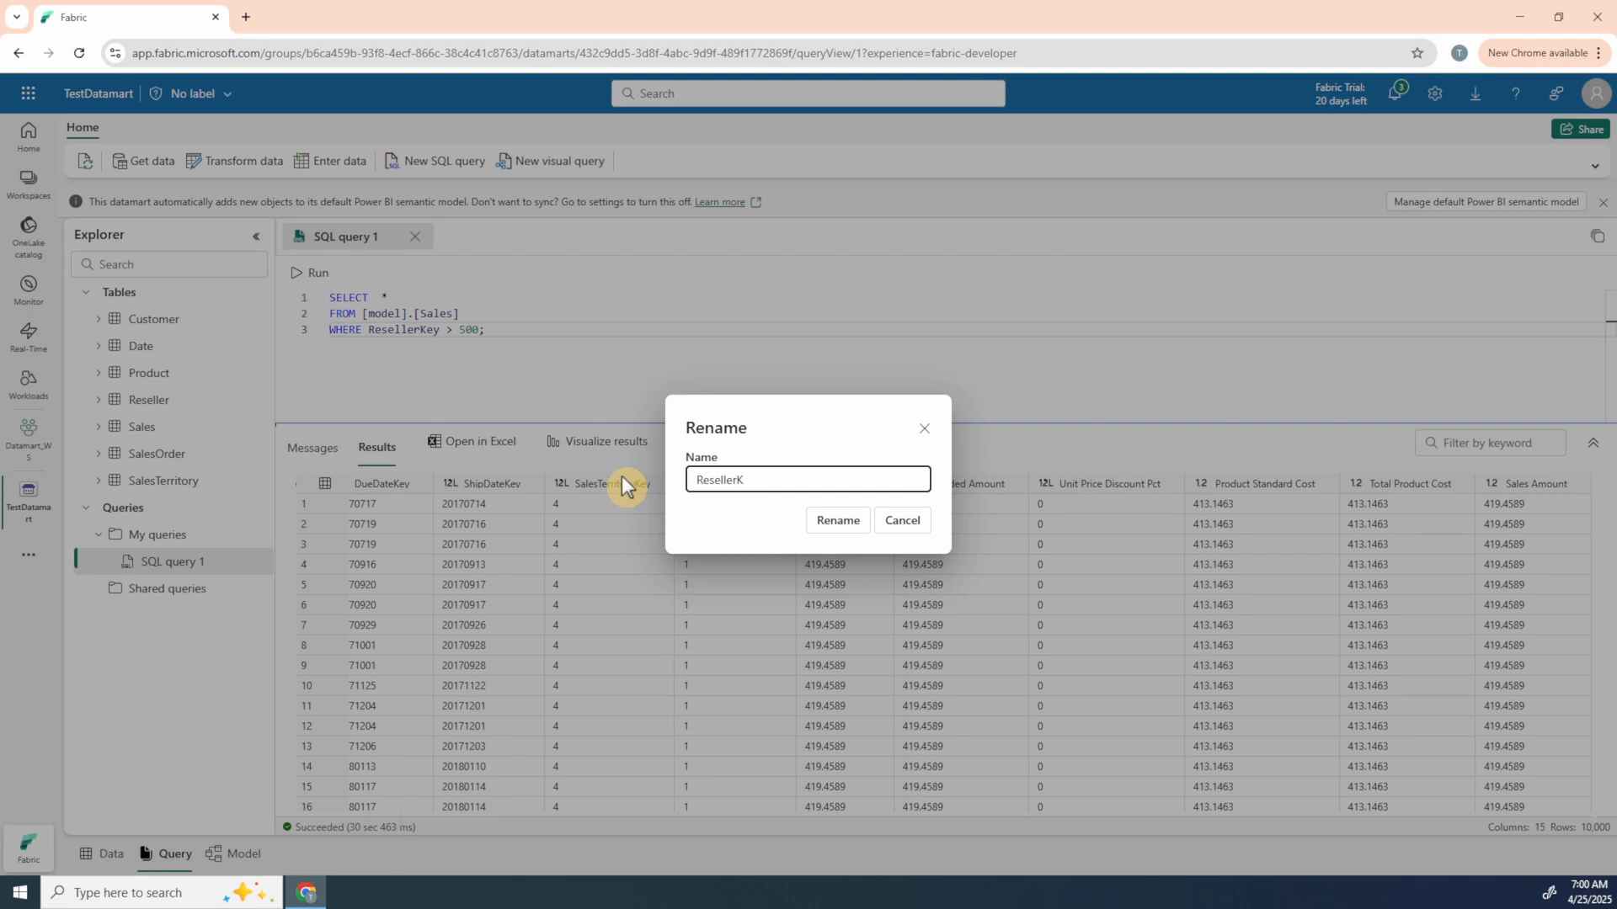
pyautogui.write('ey > 500')
pyautogui.click(826, 522)
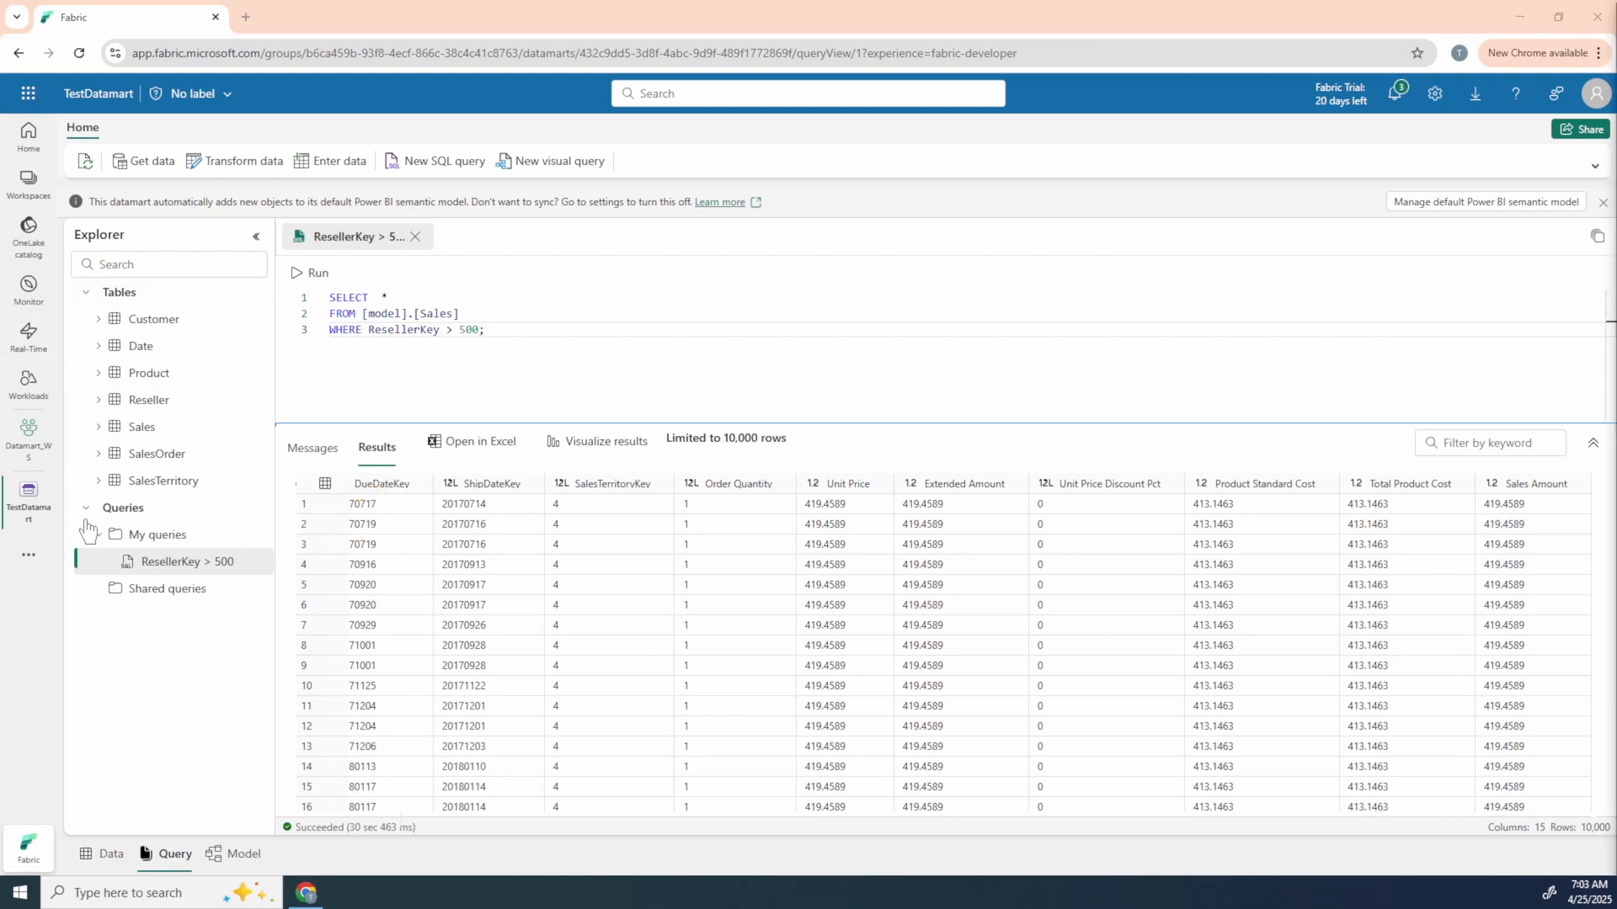
# Step: Go to the Datamart_WS workspace and open the TestDatamart datamart from its item list
pyautogui.click(32, 438)
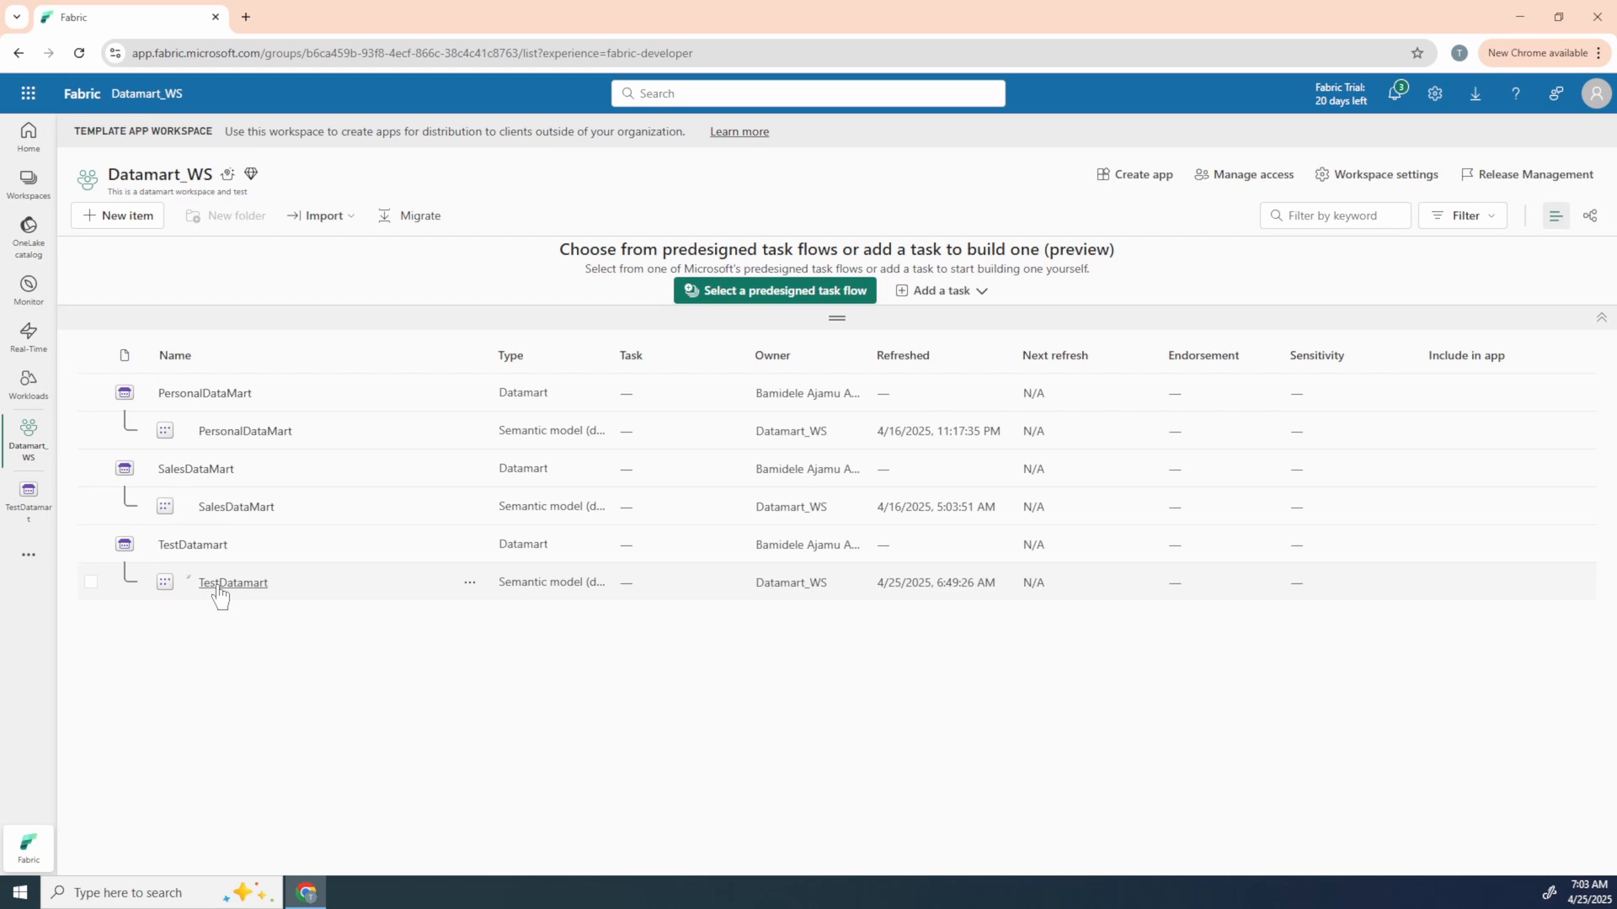
pyautogui.click(200, 546)
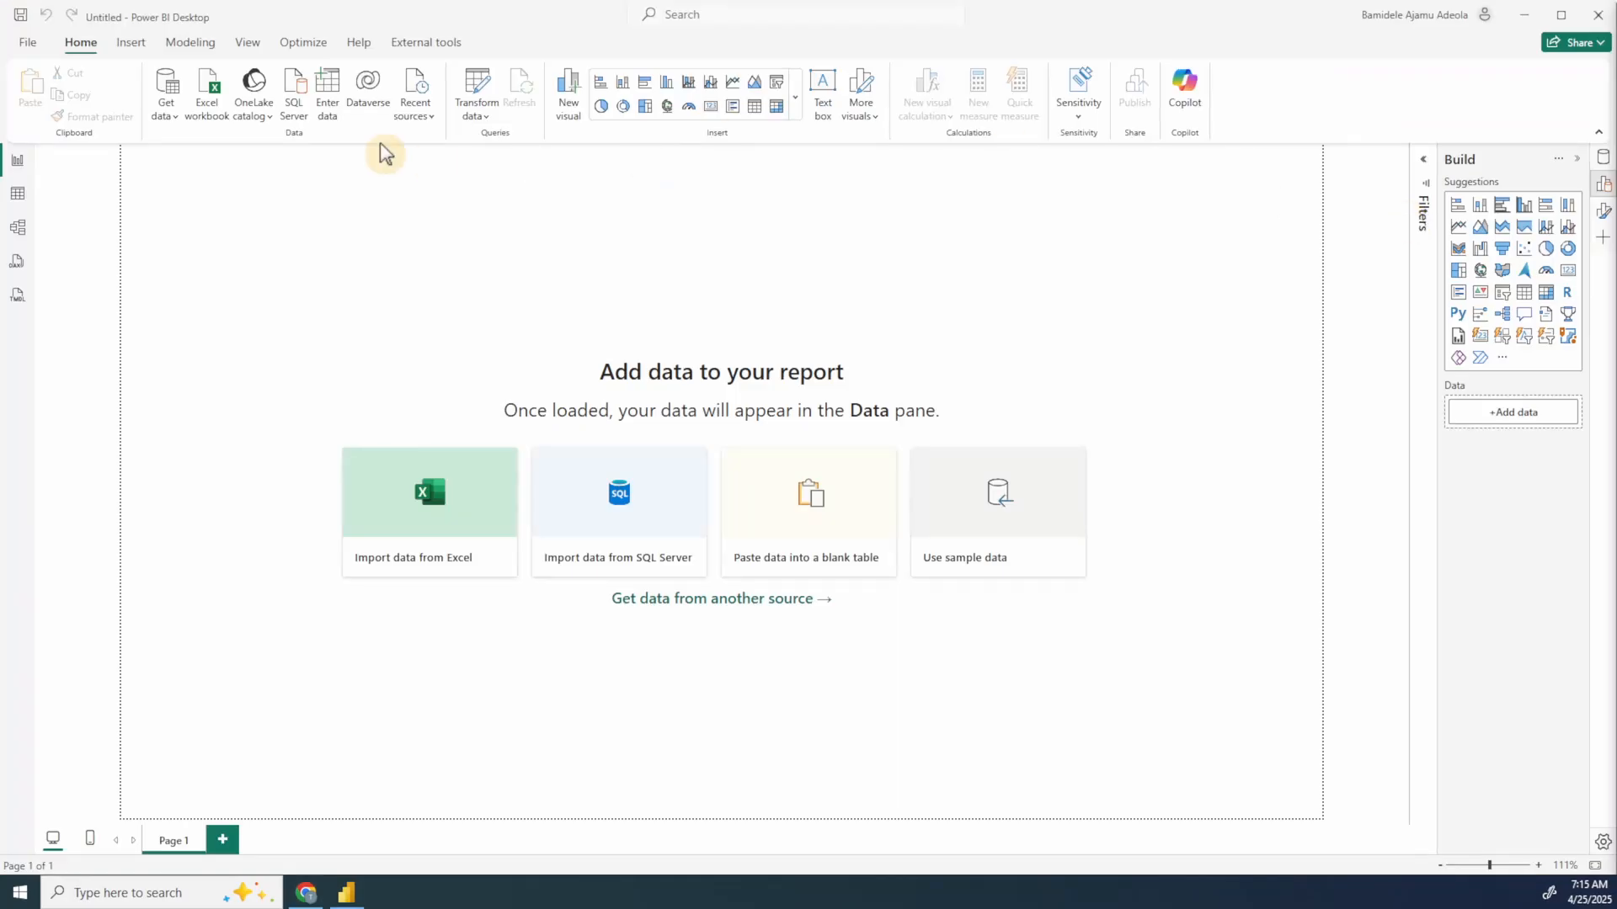
# Step: In Power BI Desktop, open the full list of data sources and search it for "Datama"
pyautogui.click(168, 115)
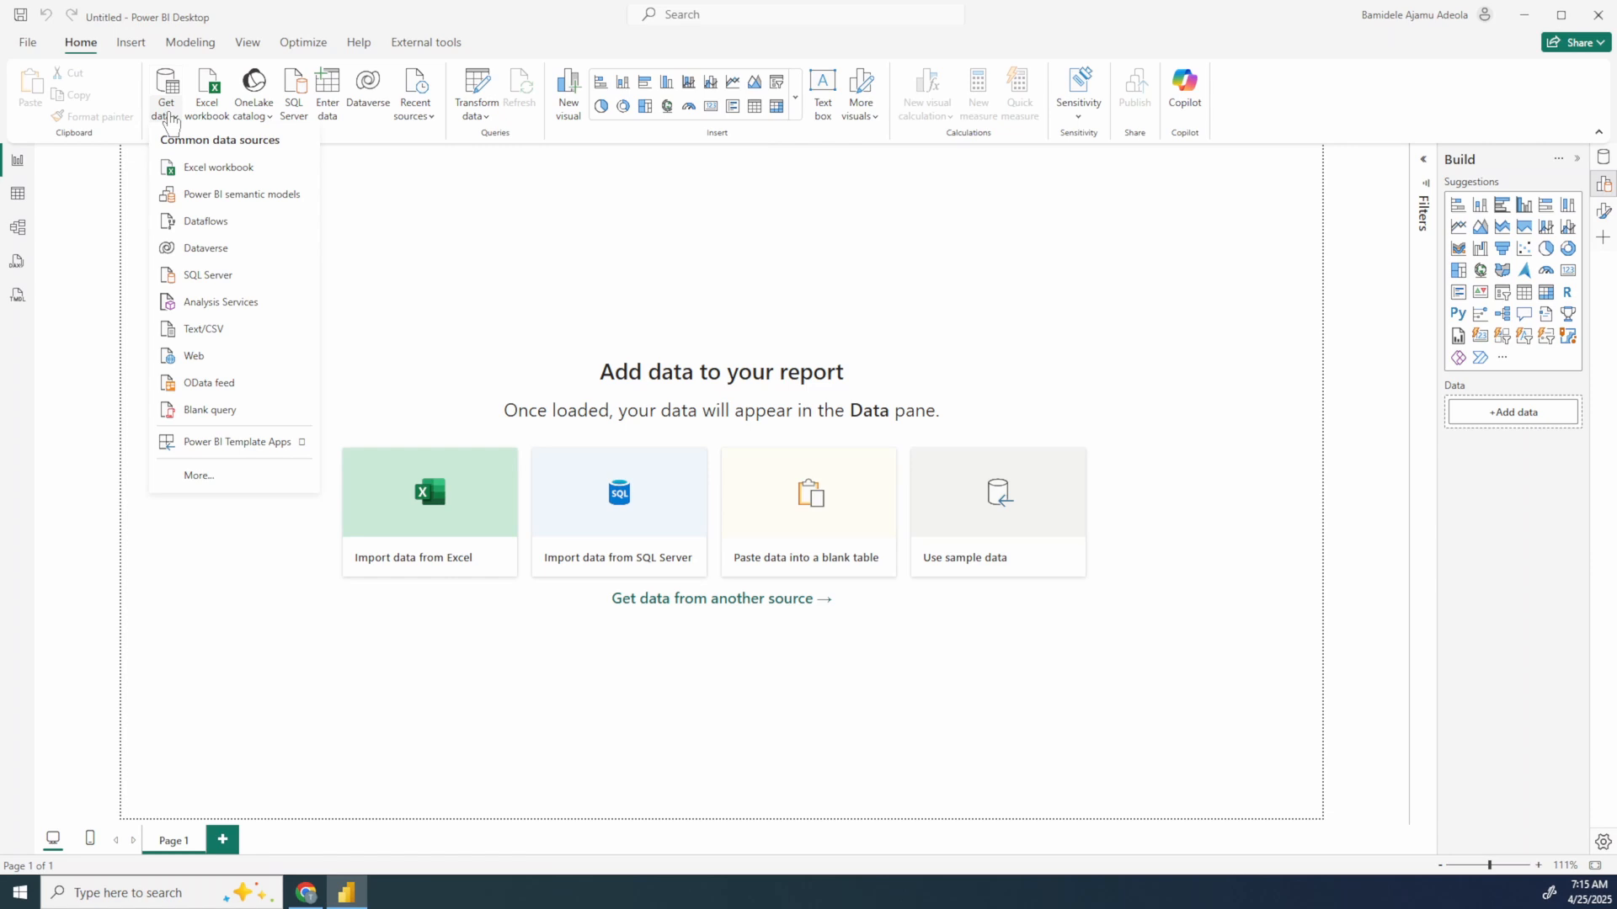
pyautogui.click(187, 335)
pyautogui.click(227, 476)
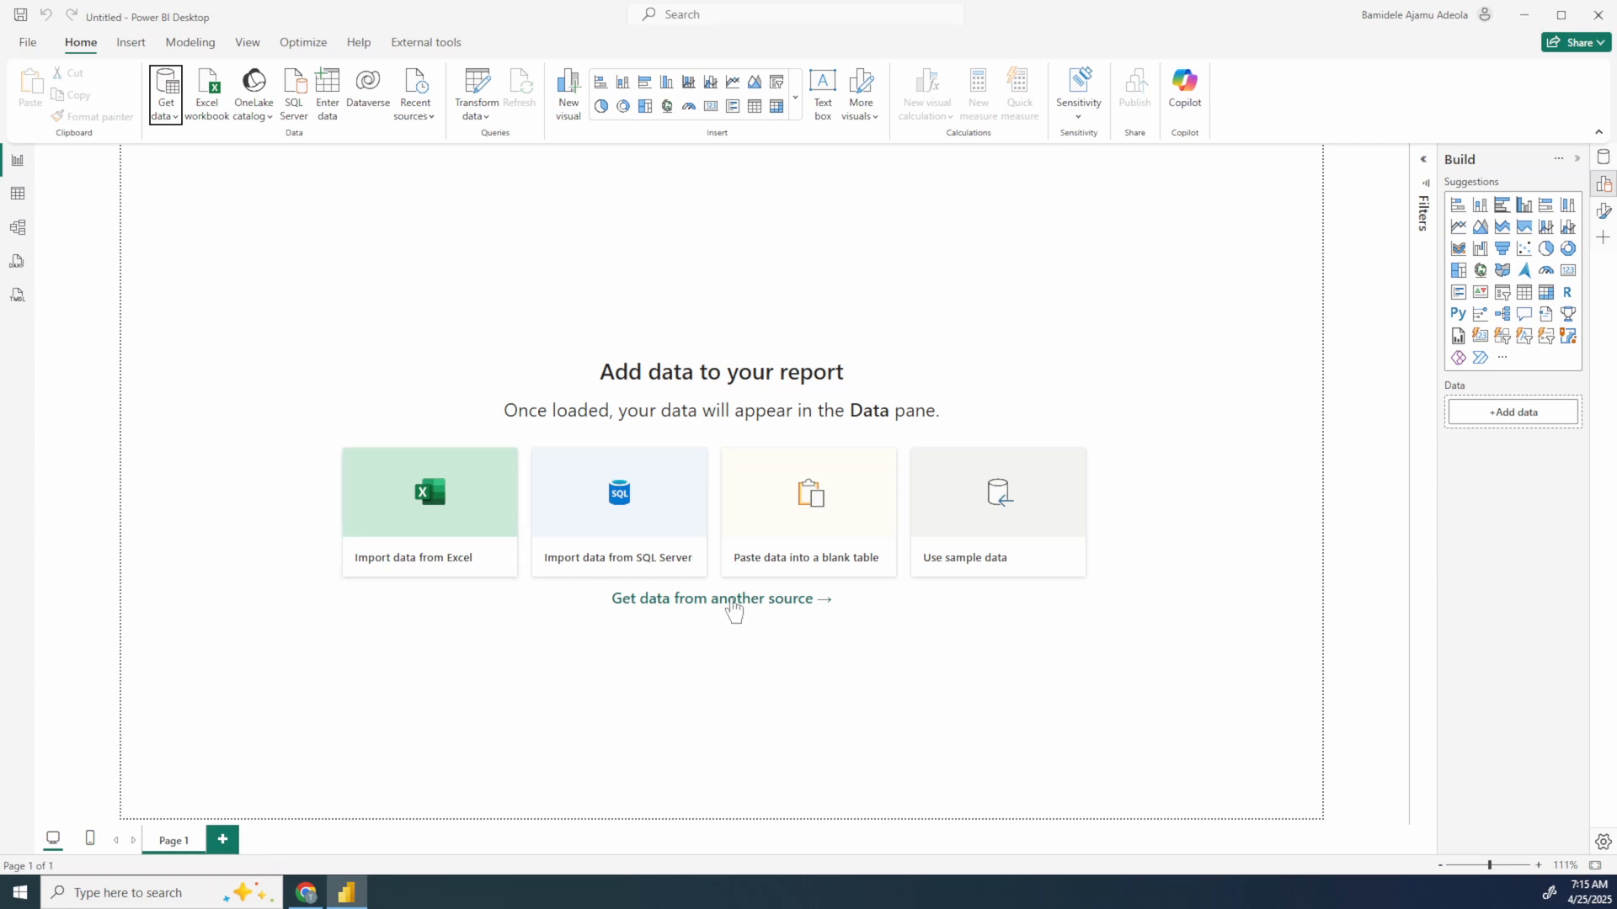
pyautogui.click(164, 118)
pyautogui.click(625, 229)
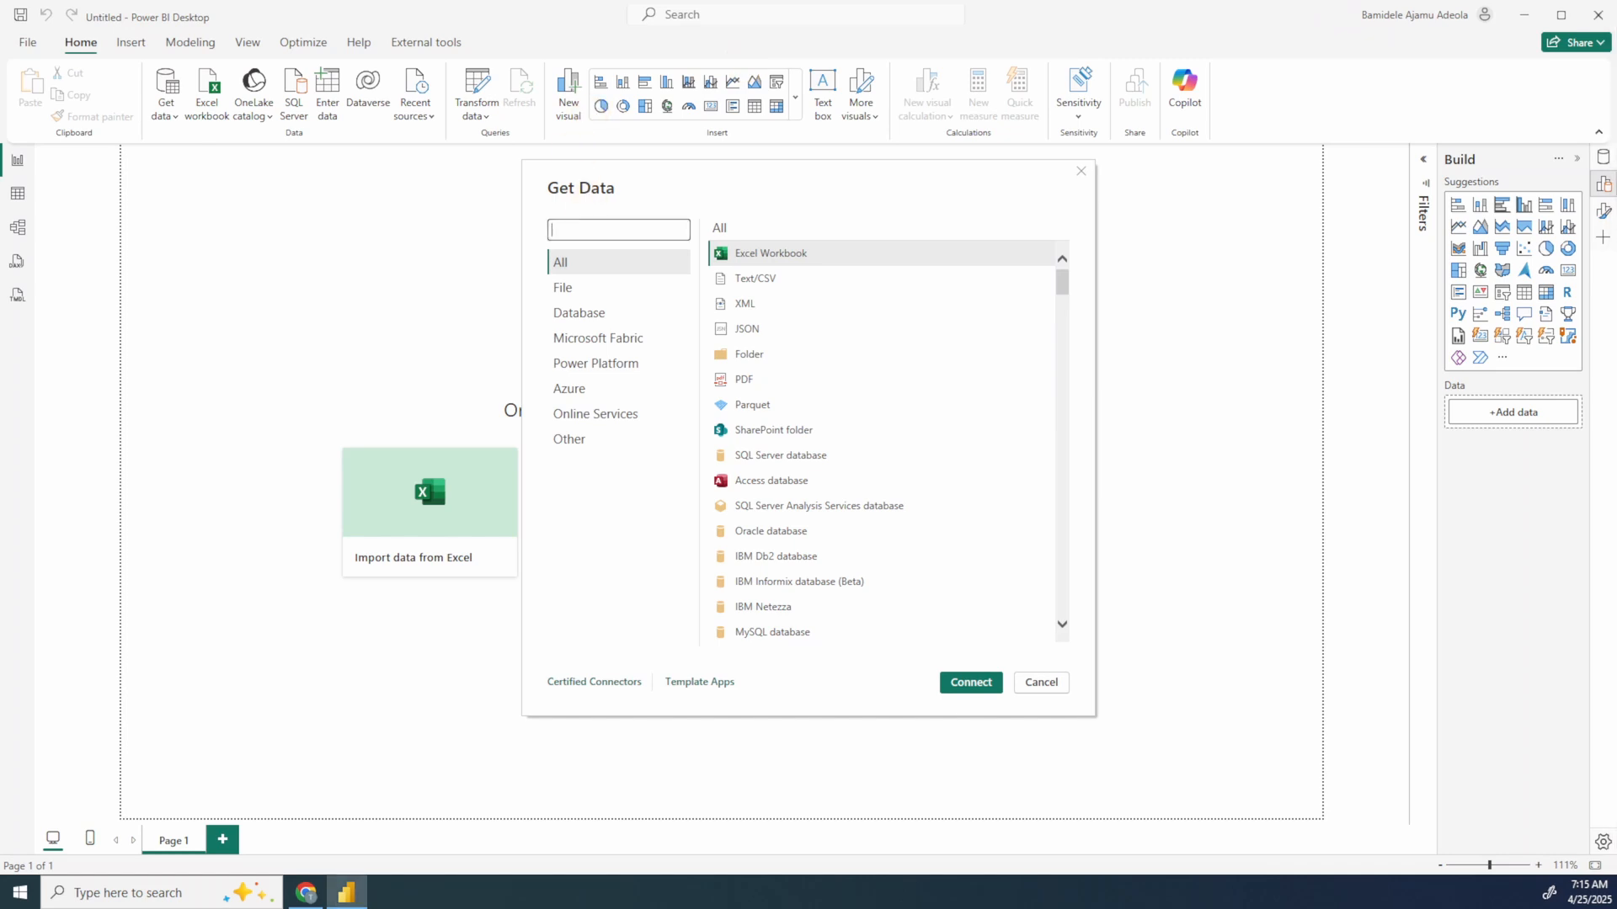
pyautogui.write('Datama')
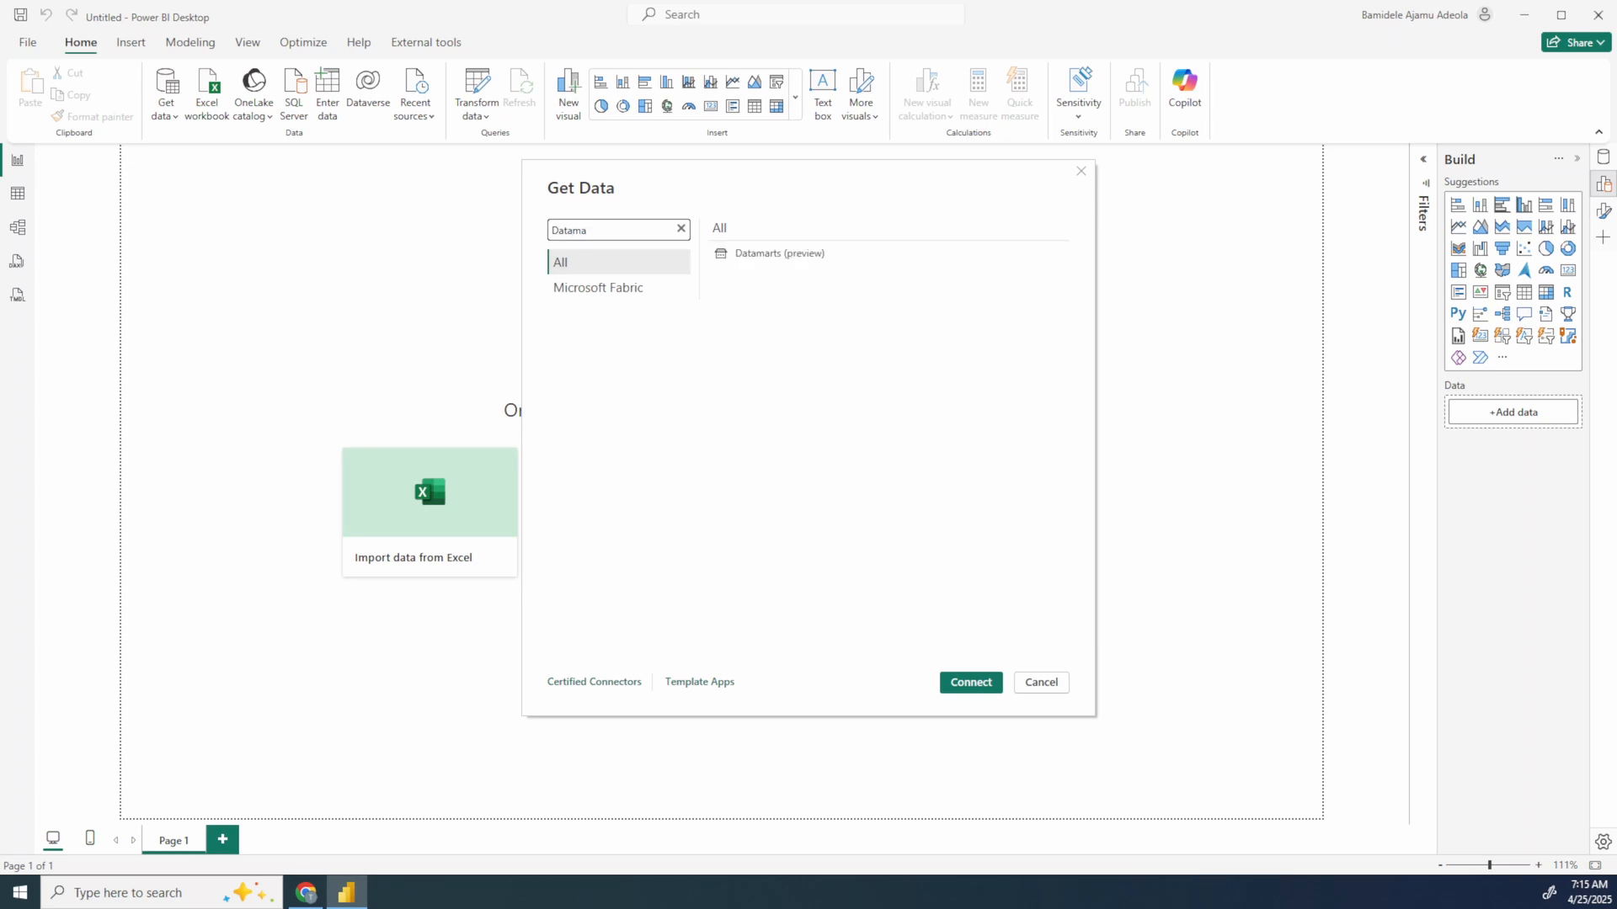
# Step: Use the Datamarts (preview) connector to connect the report to TestDatamart in the Datamart_WS workspace with the standard connection, not the SQL endpoint
pyautogui.click(768, 255)
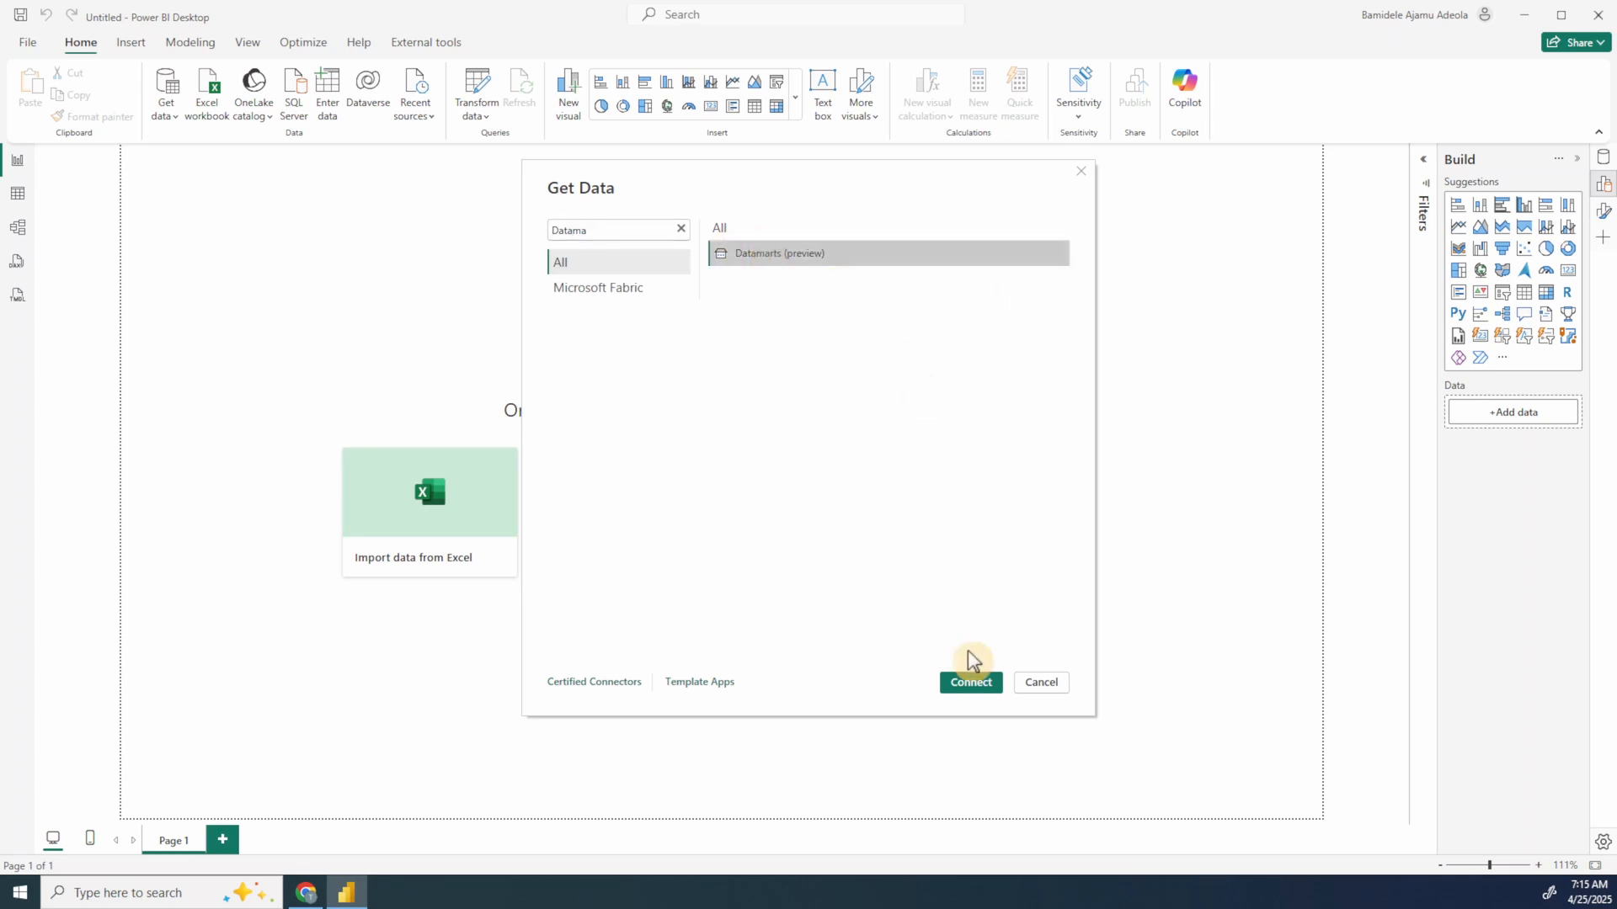
pyautogui.click(967, 681)
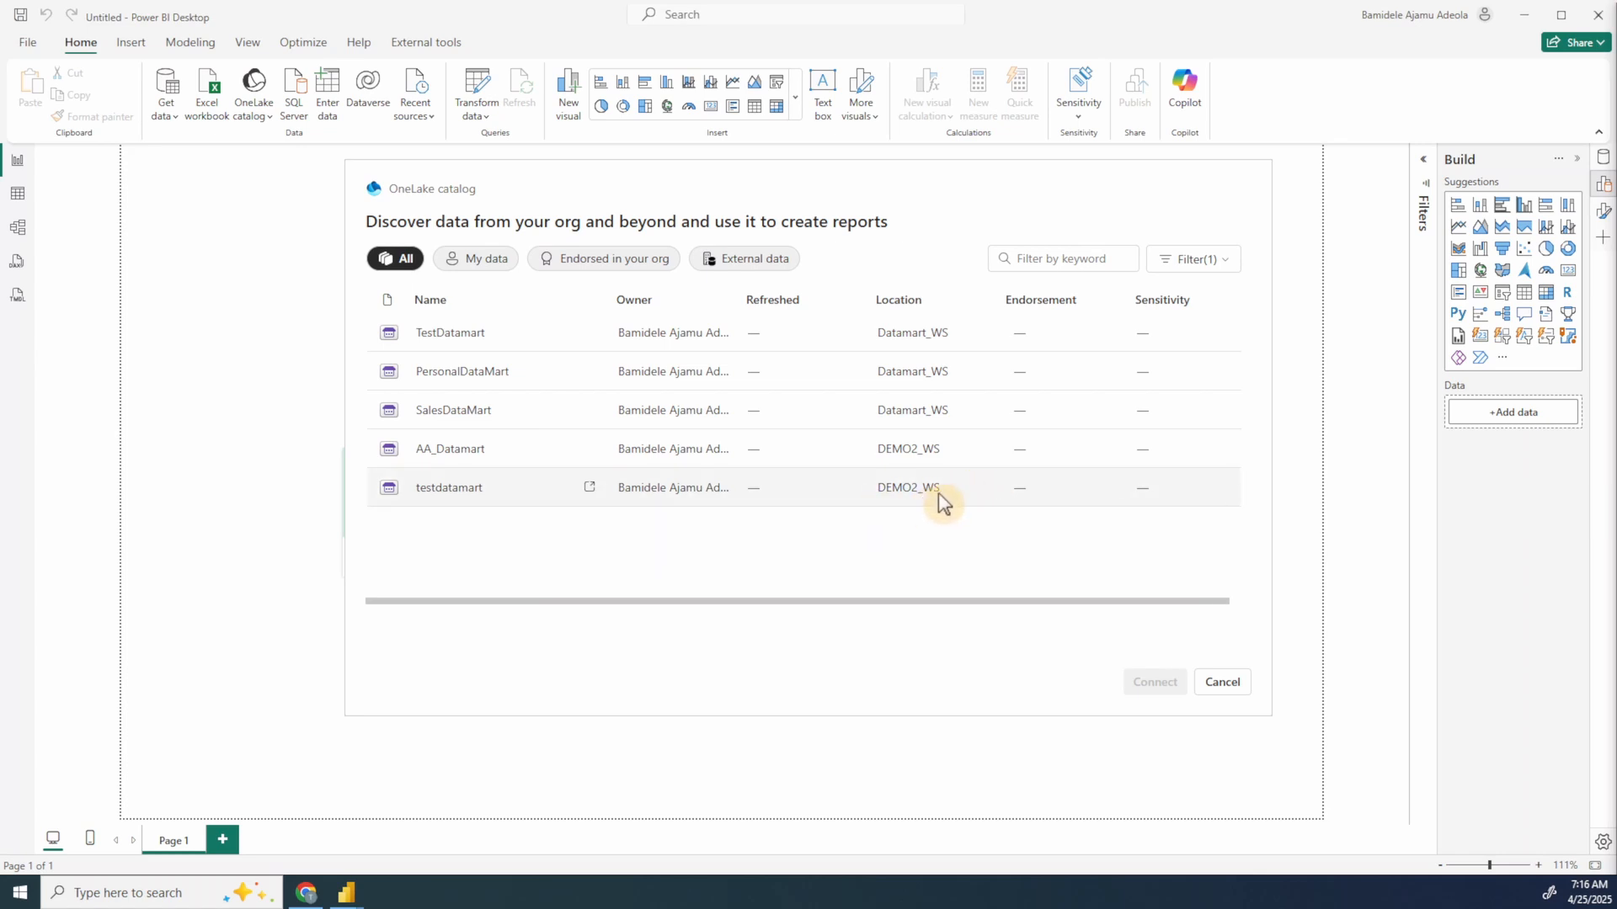
pyautogui.click(470, 335)
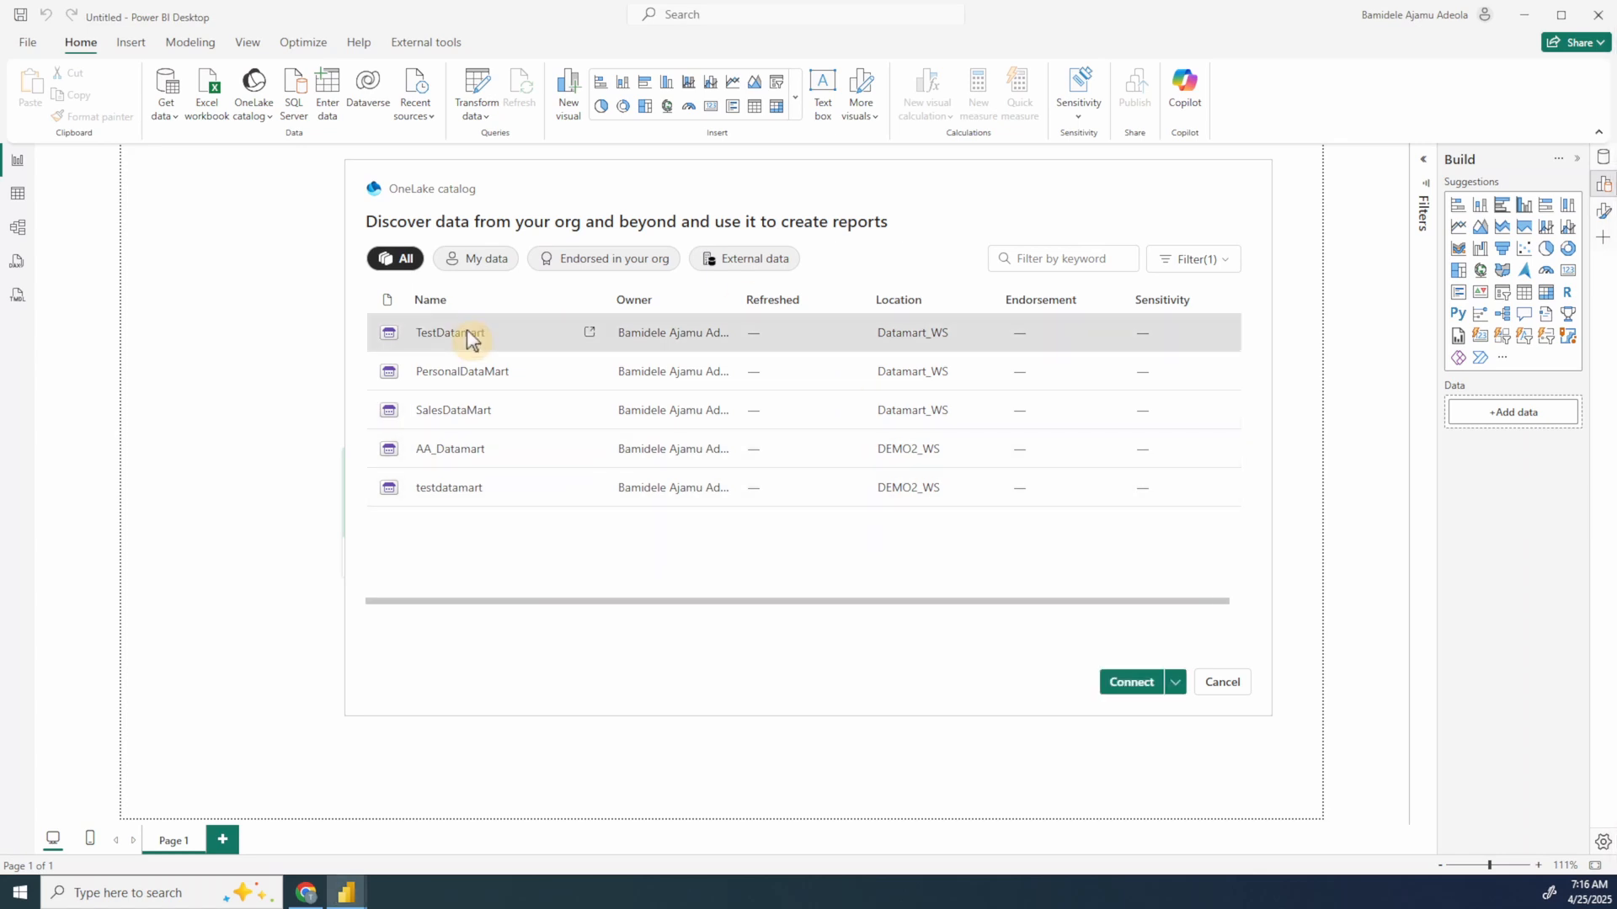
pyautogui.click(1177, 682)
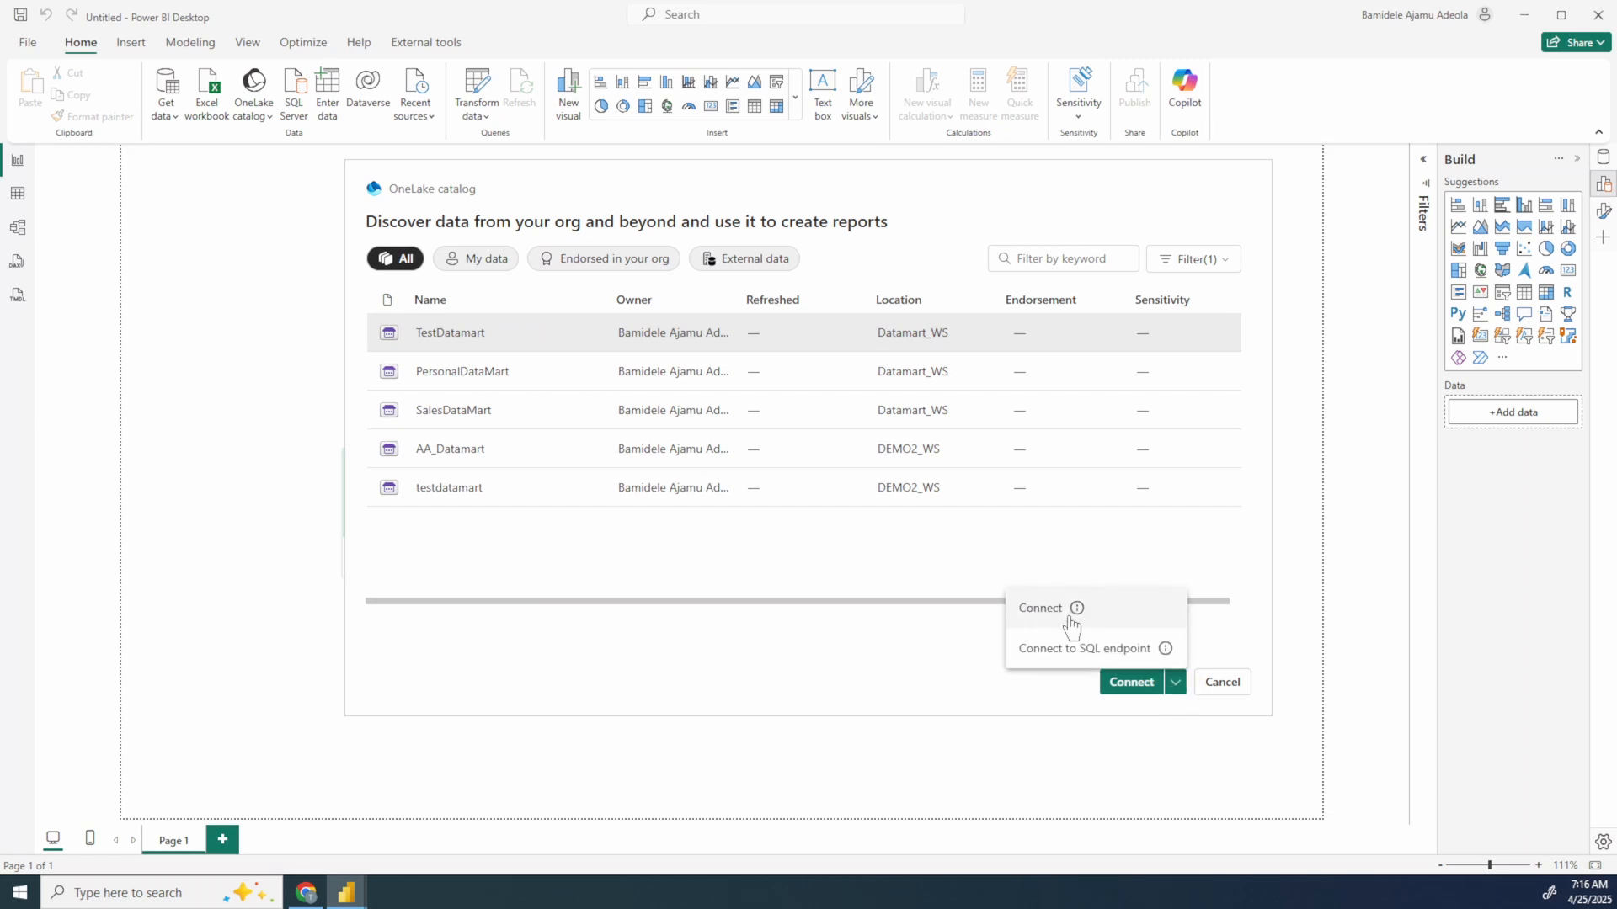
pyautogui.click(900, 697)
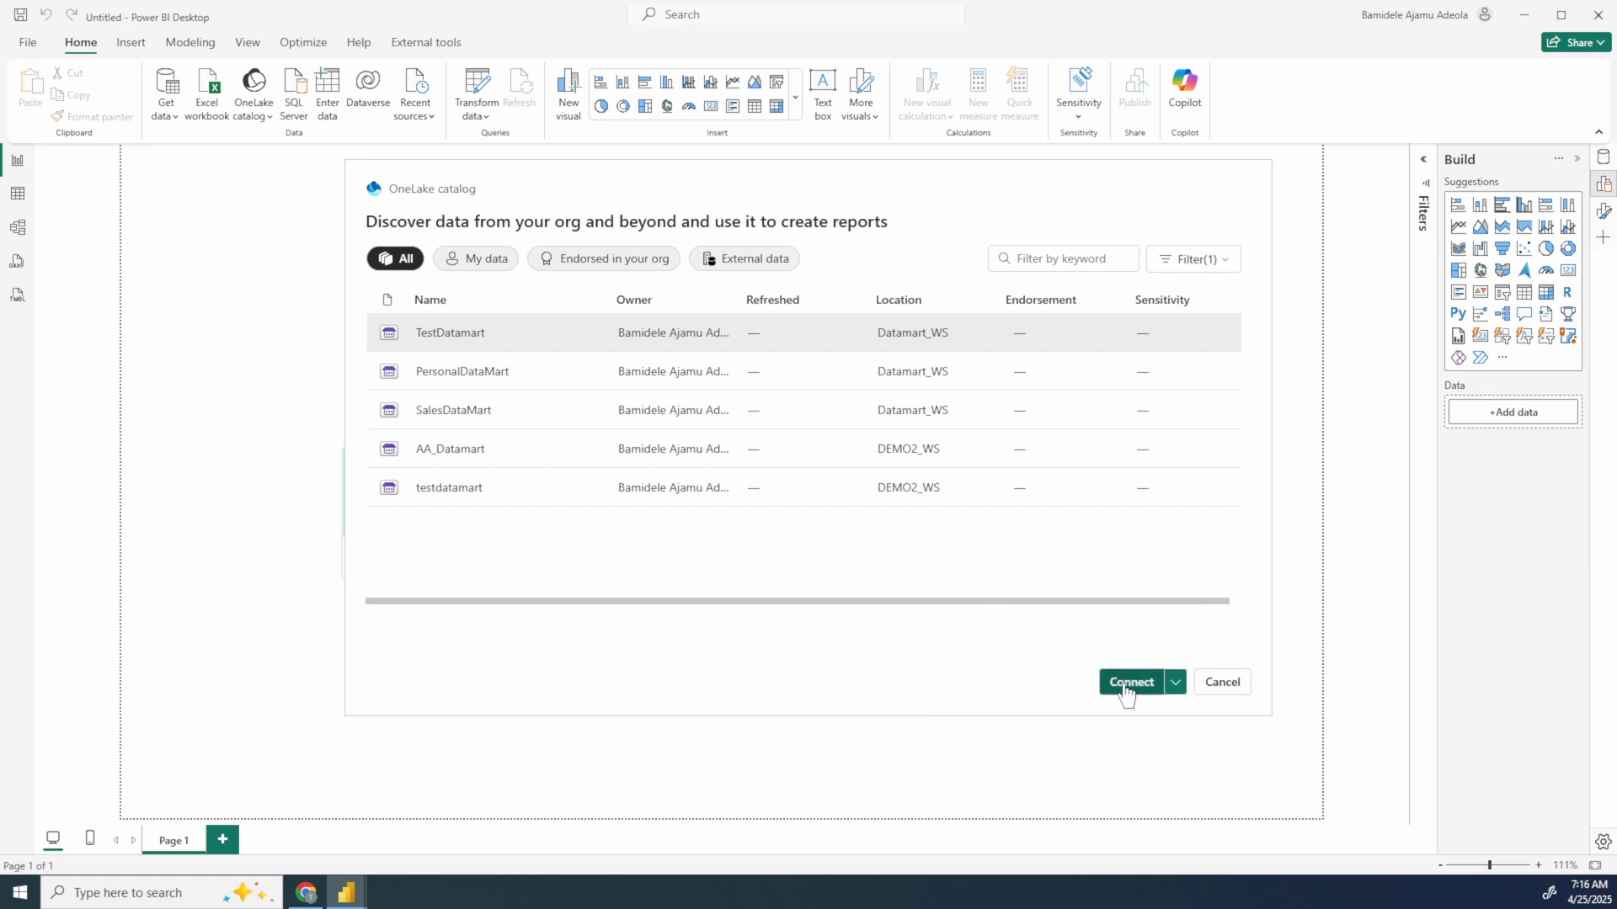
pyautogui.click(1124, 684)
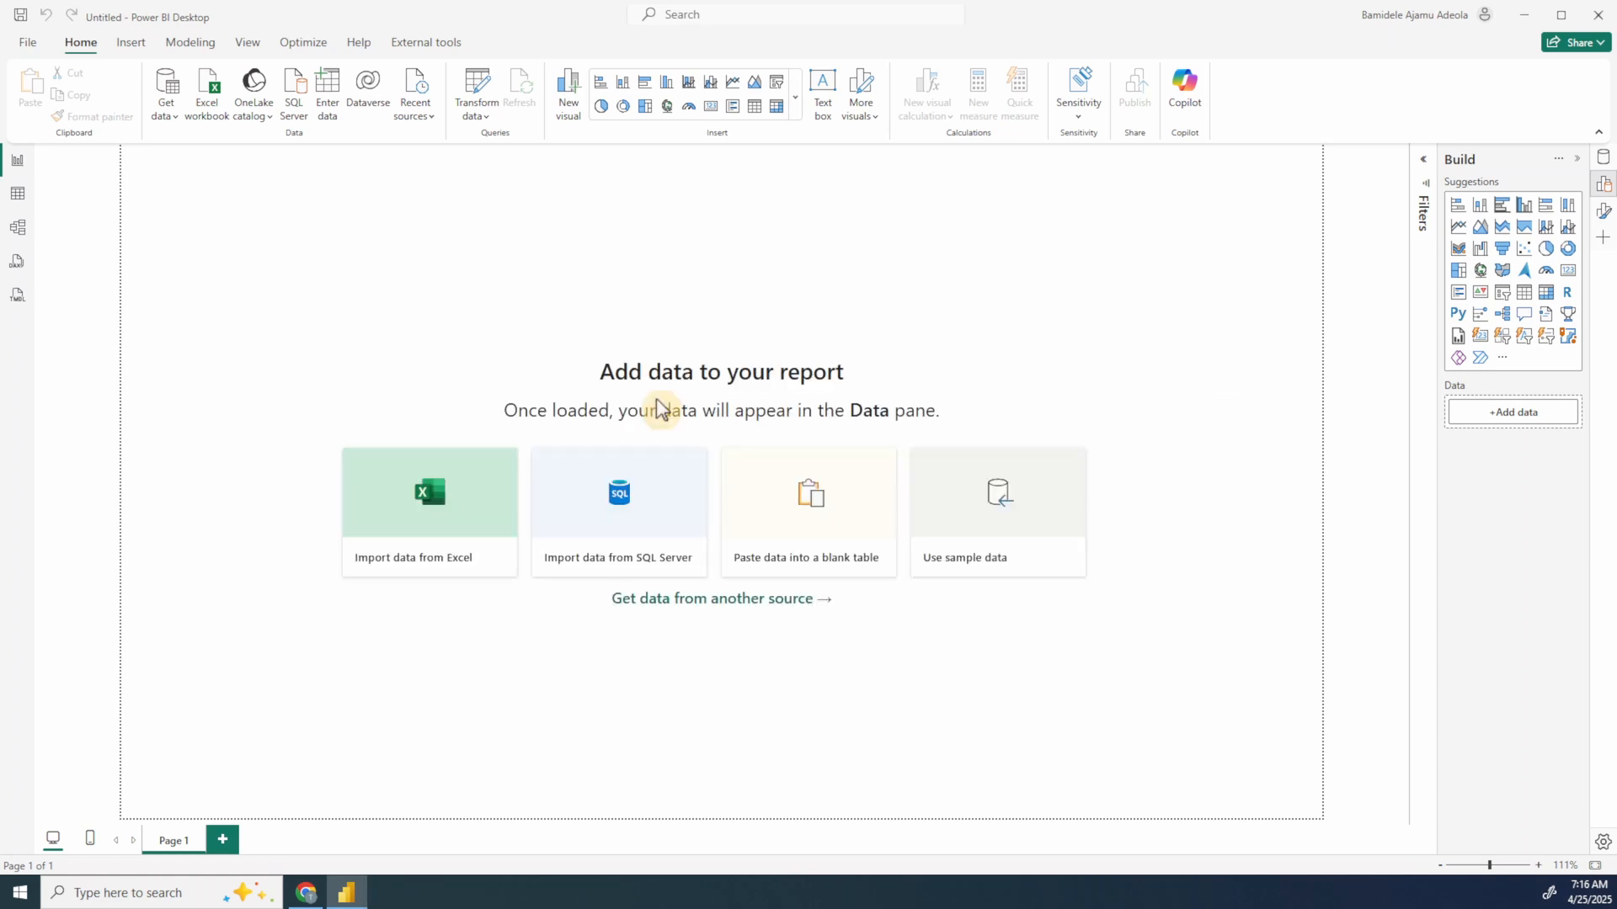
pyautogui.click(408, 343)
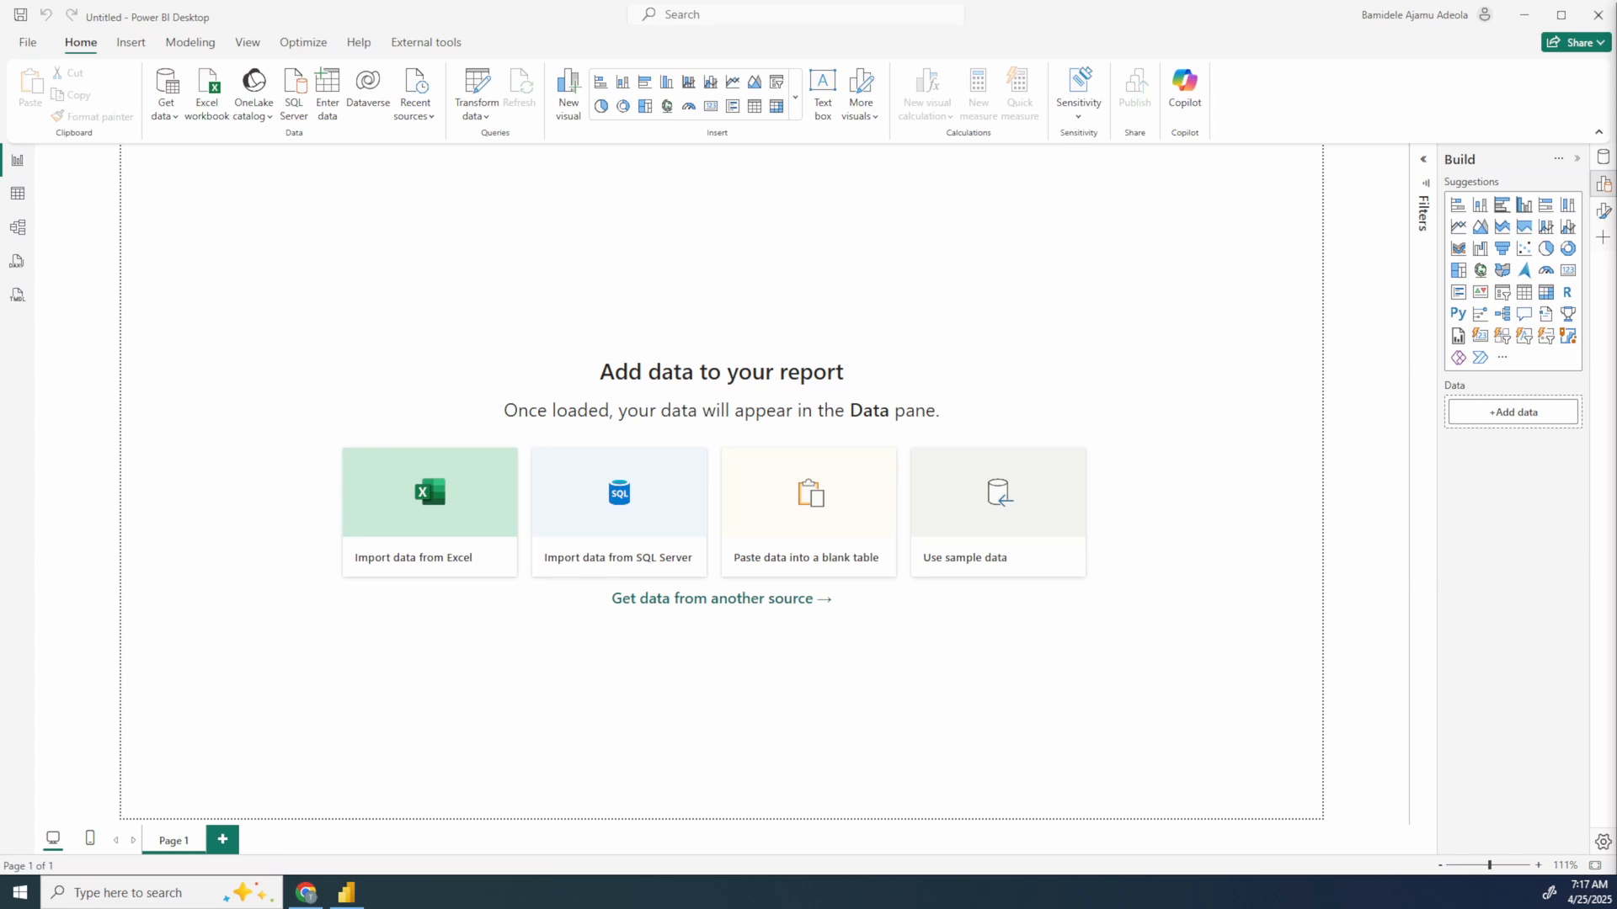
pyautogui.click(794, 465)
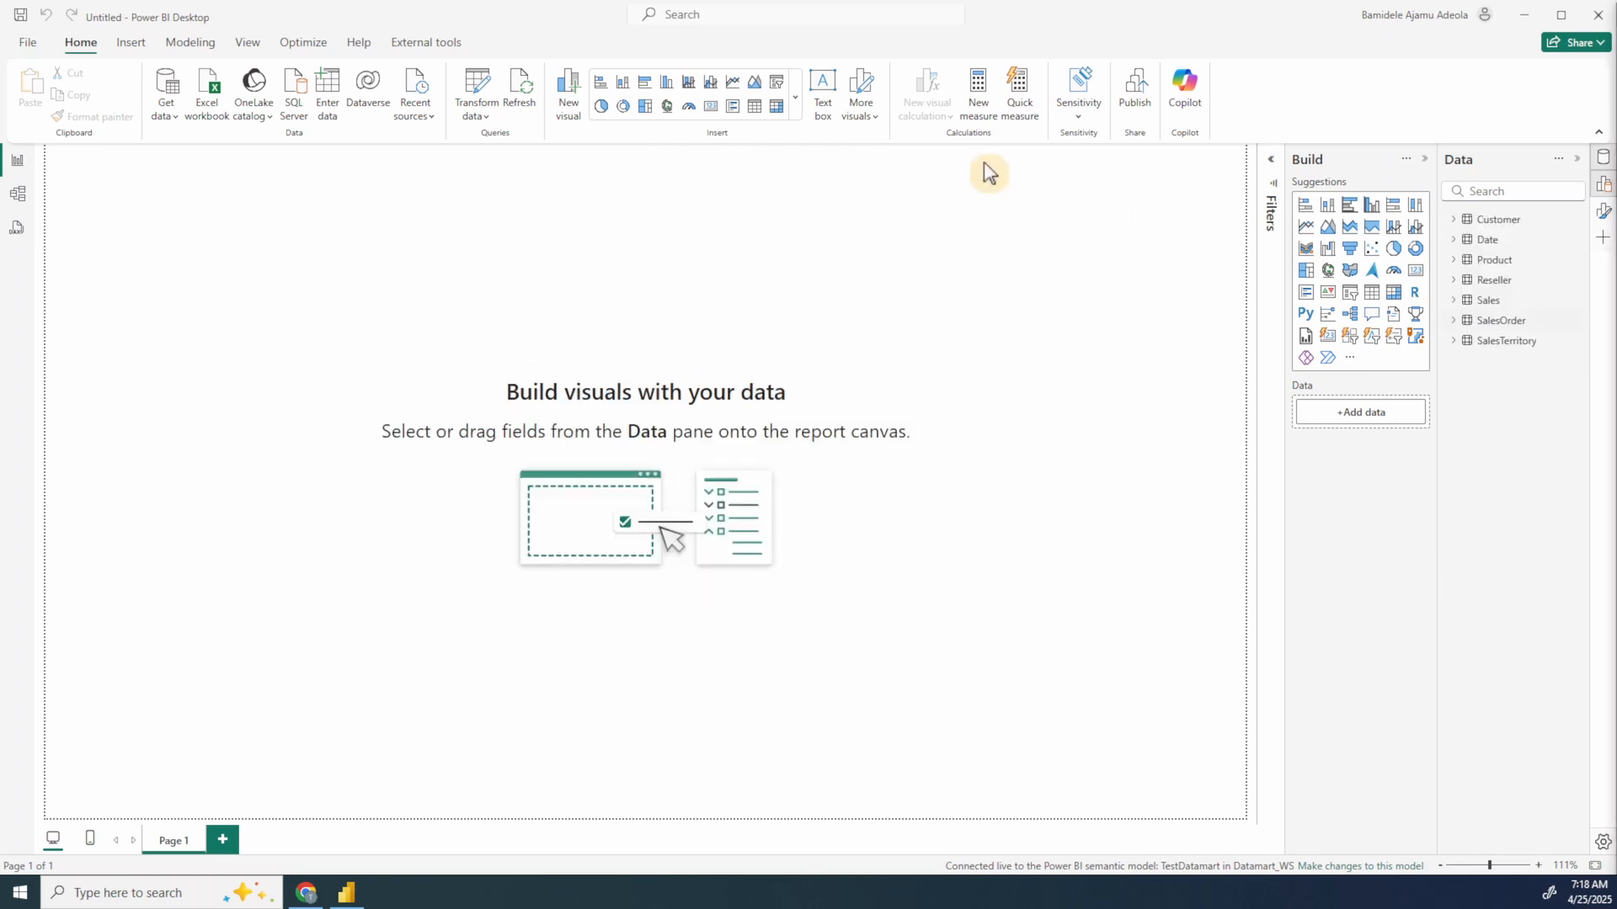
# Step: In the model view, spread out the Product, Sales and Reseller tables and lengthen the Reseller card to fit all its fields
pyautogui.click(18, 198)
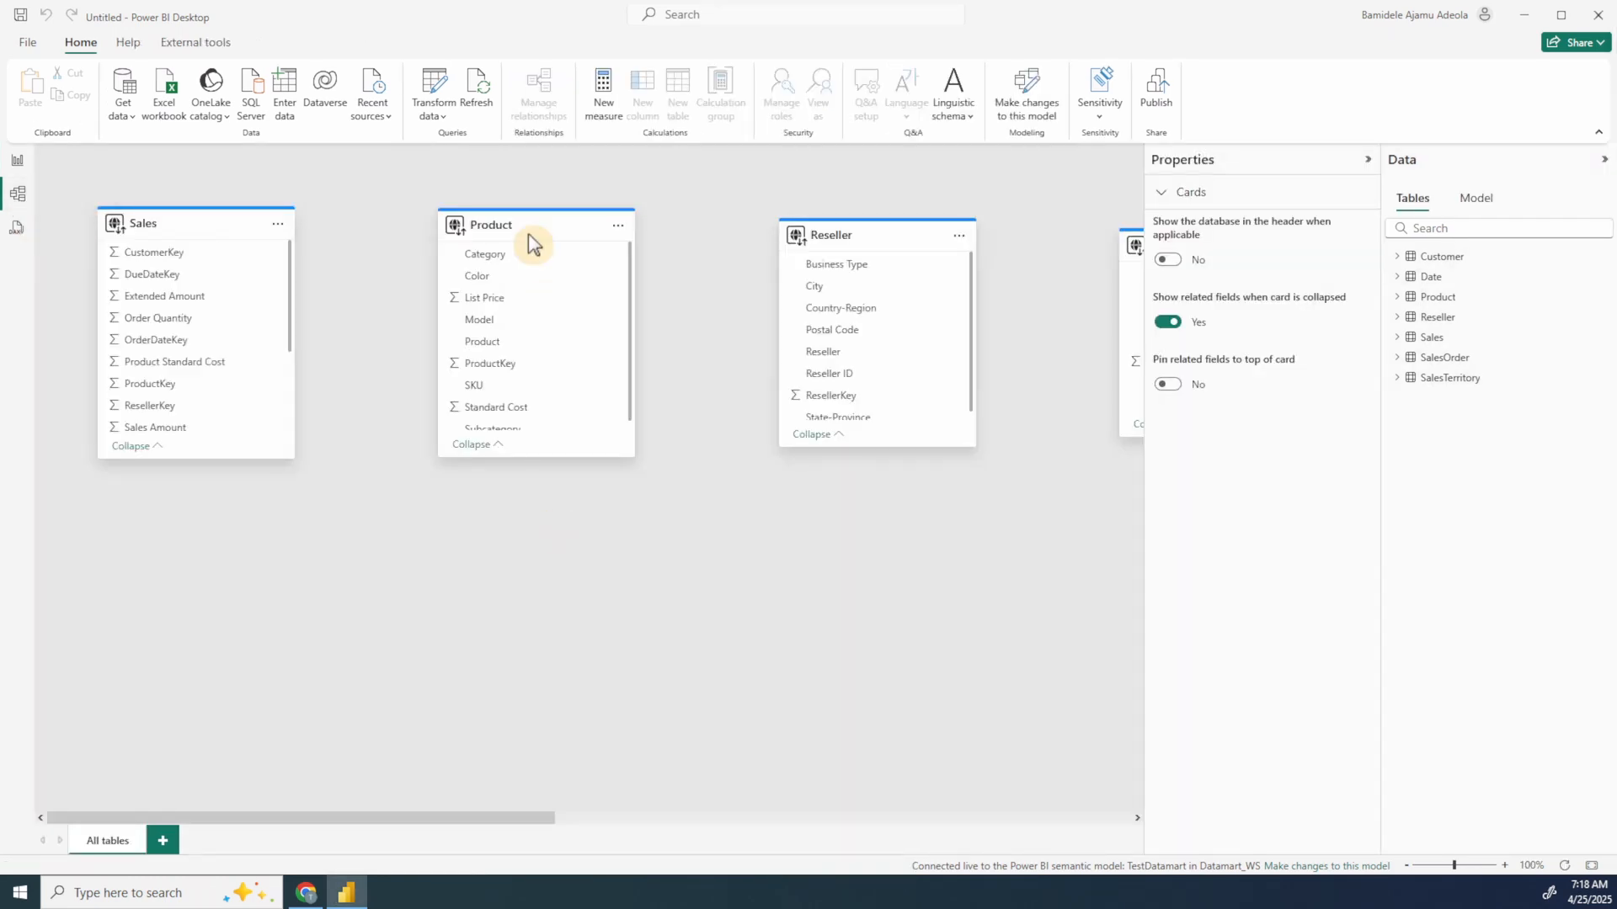
pyautogui.moveTo(518, 221); pyautogui.dragTo(412, 423)
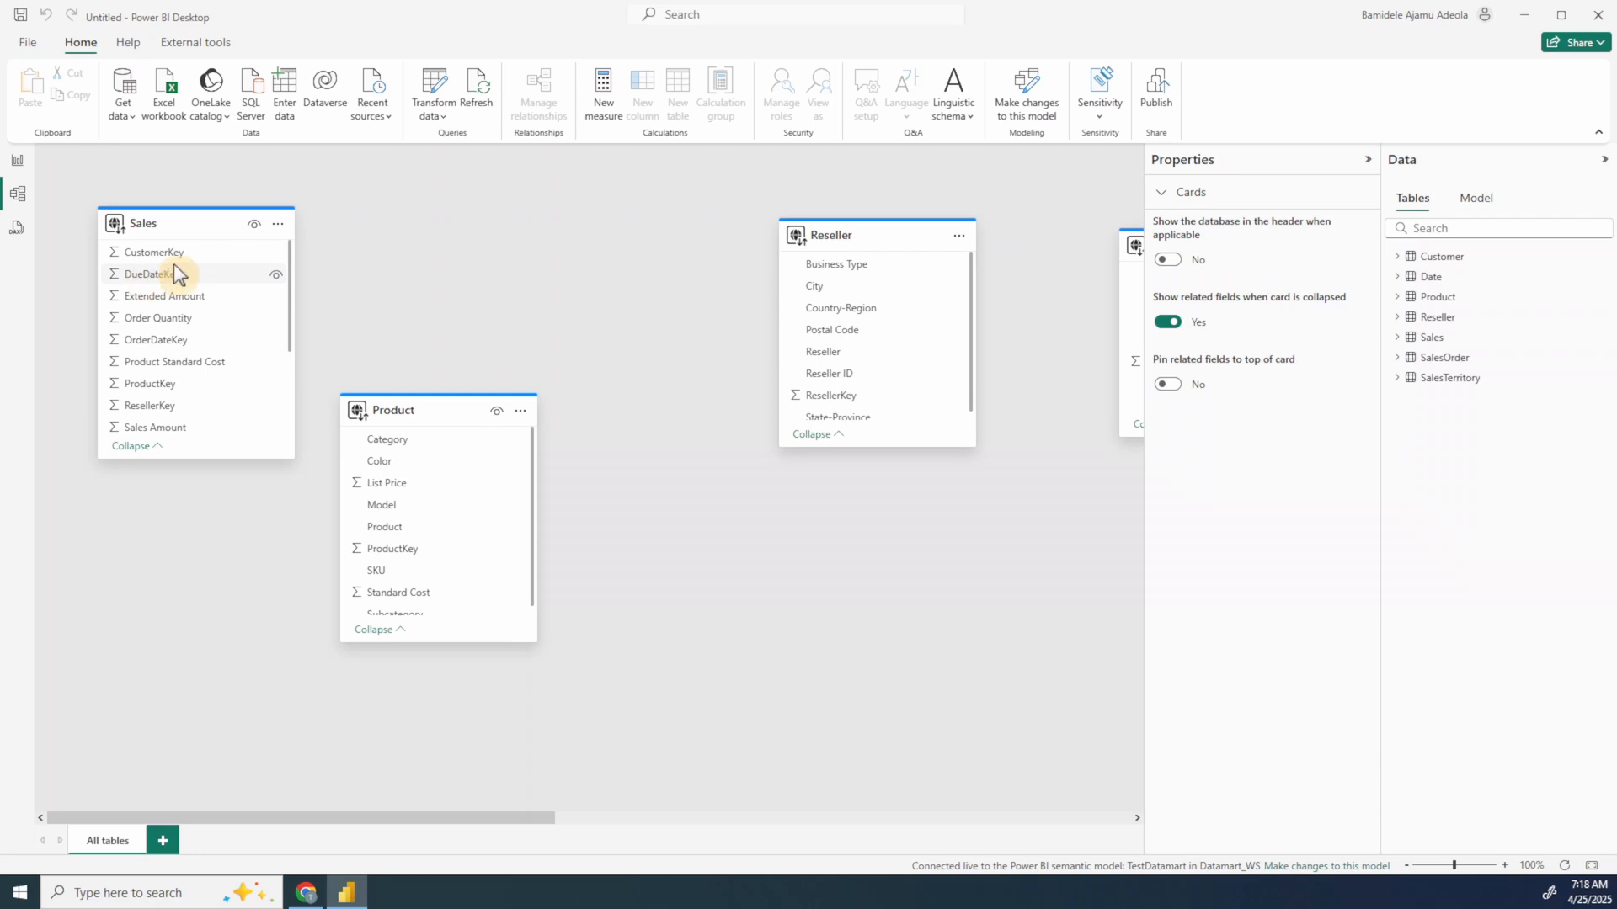
pyautogui.moveTo(279, 235); pyautogui.dragTo(659, 278)
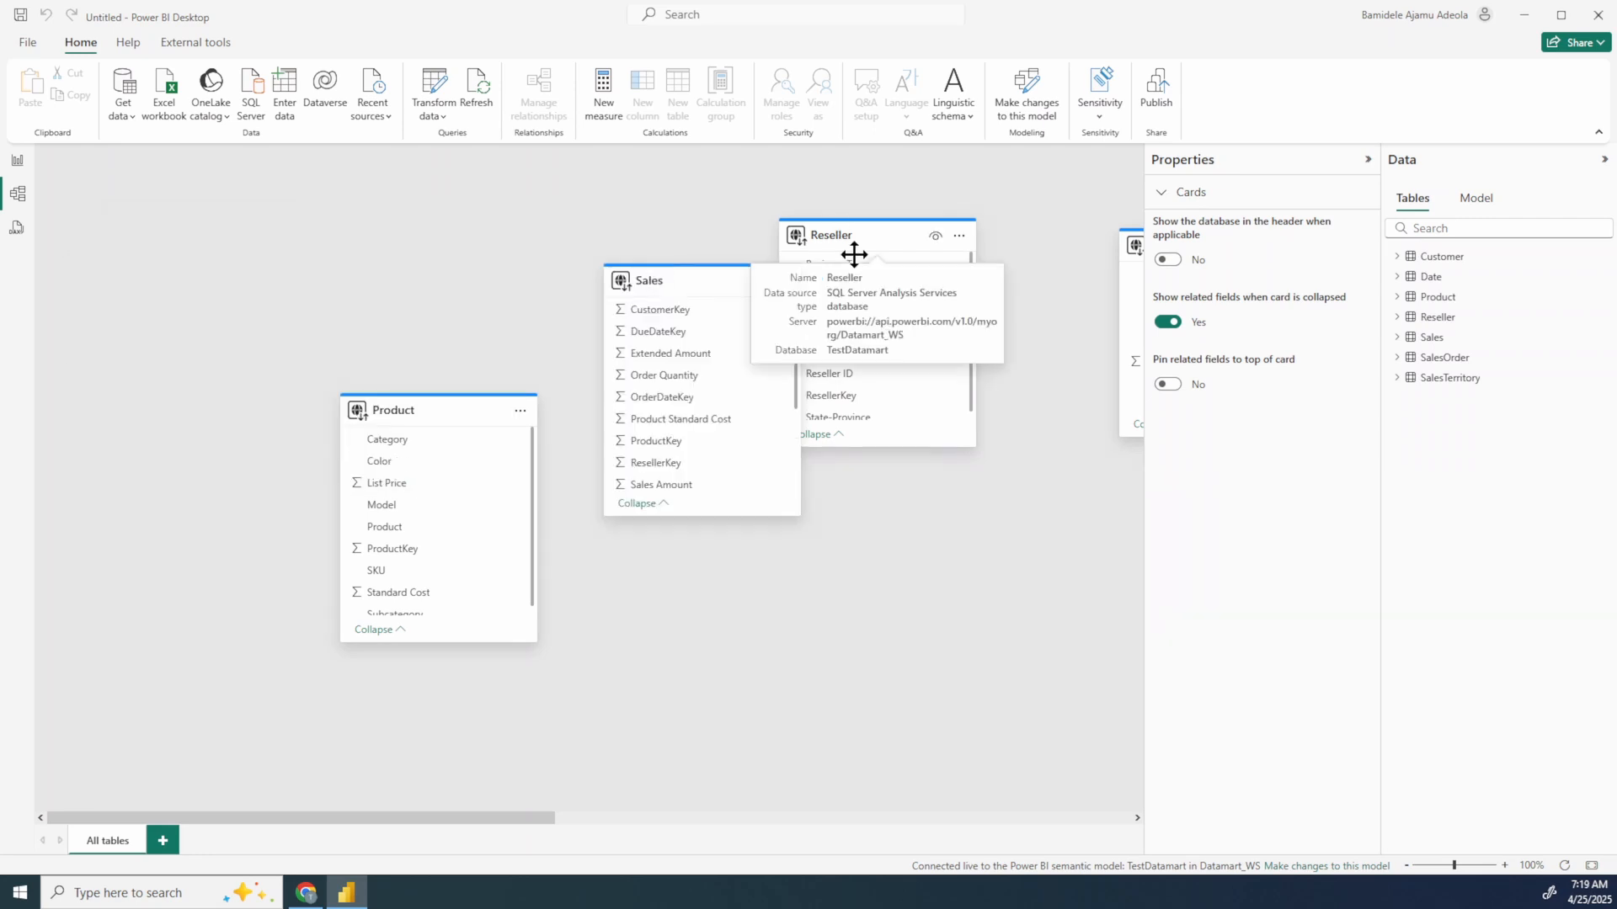
pyautogui.moveTo(864, 224); pyautogui.dragTo(909, 409)
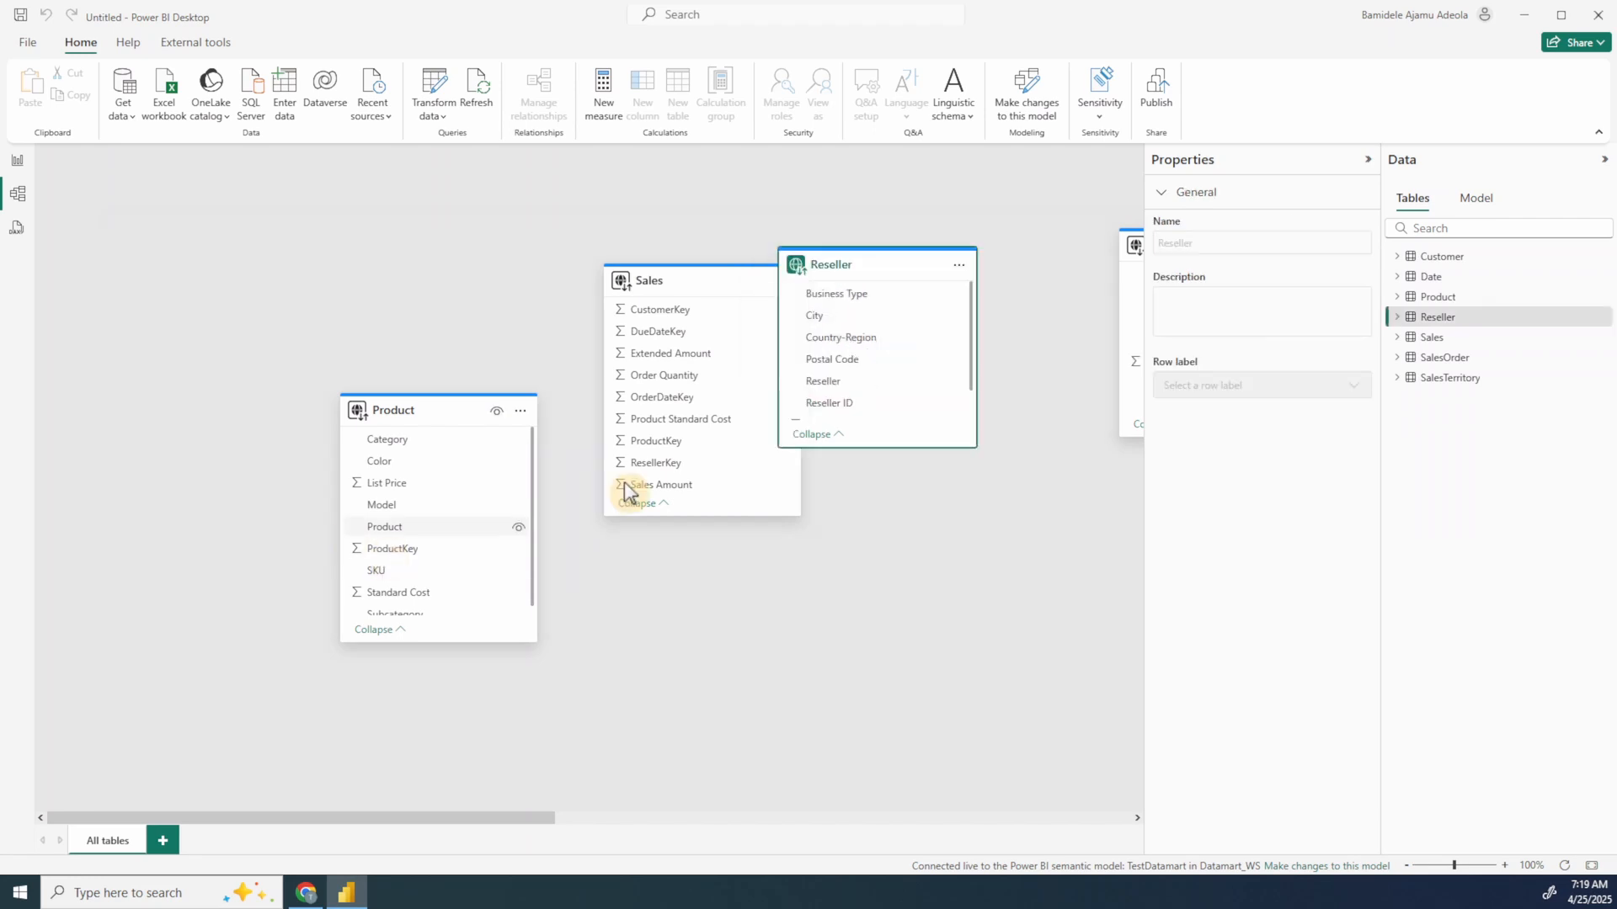
pyautogui.moveTo(391, 548); pyautogui.dragTo(480, 752)
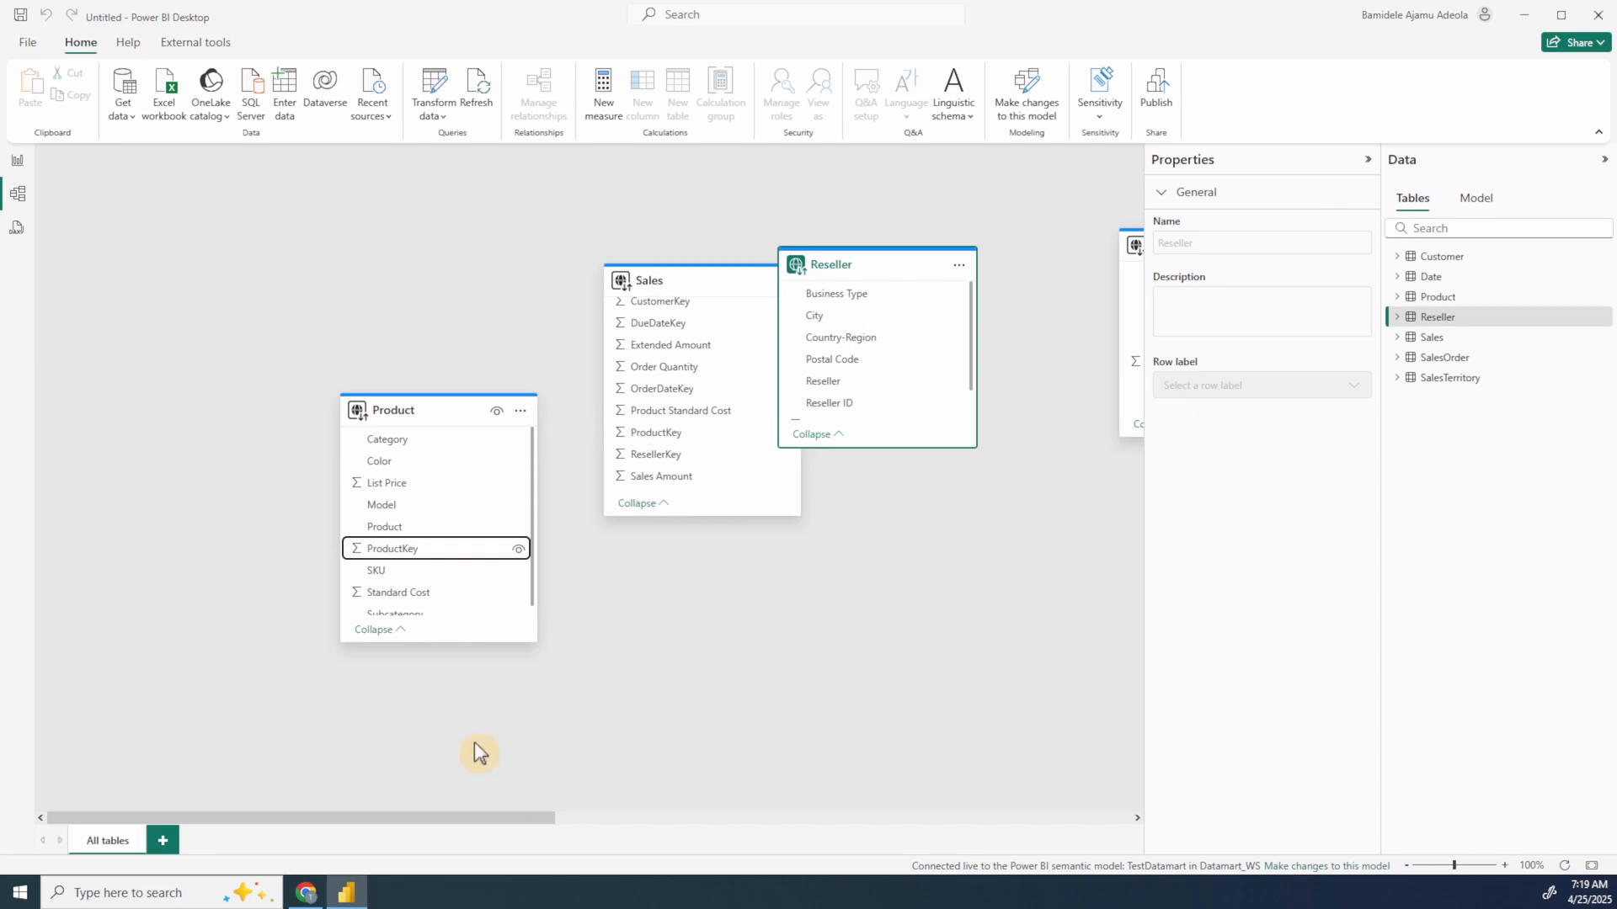
pyautogui.moveTo(468, 818); pyautogui.dragTo(660, 810)
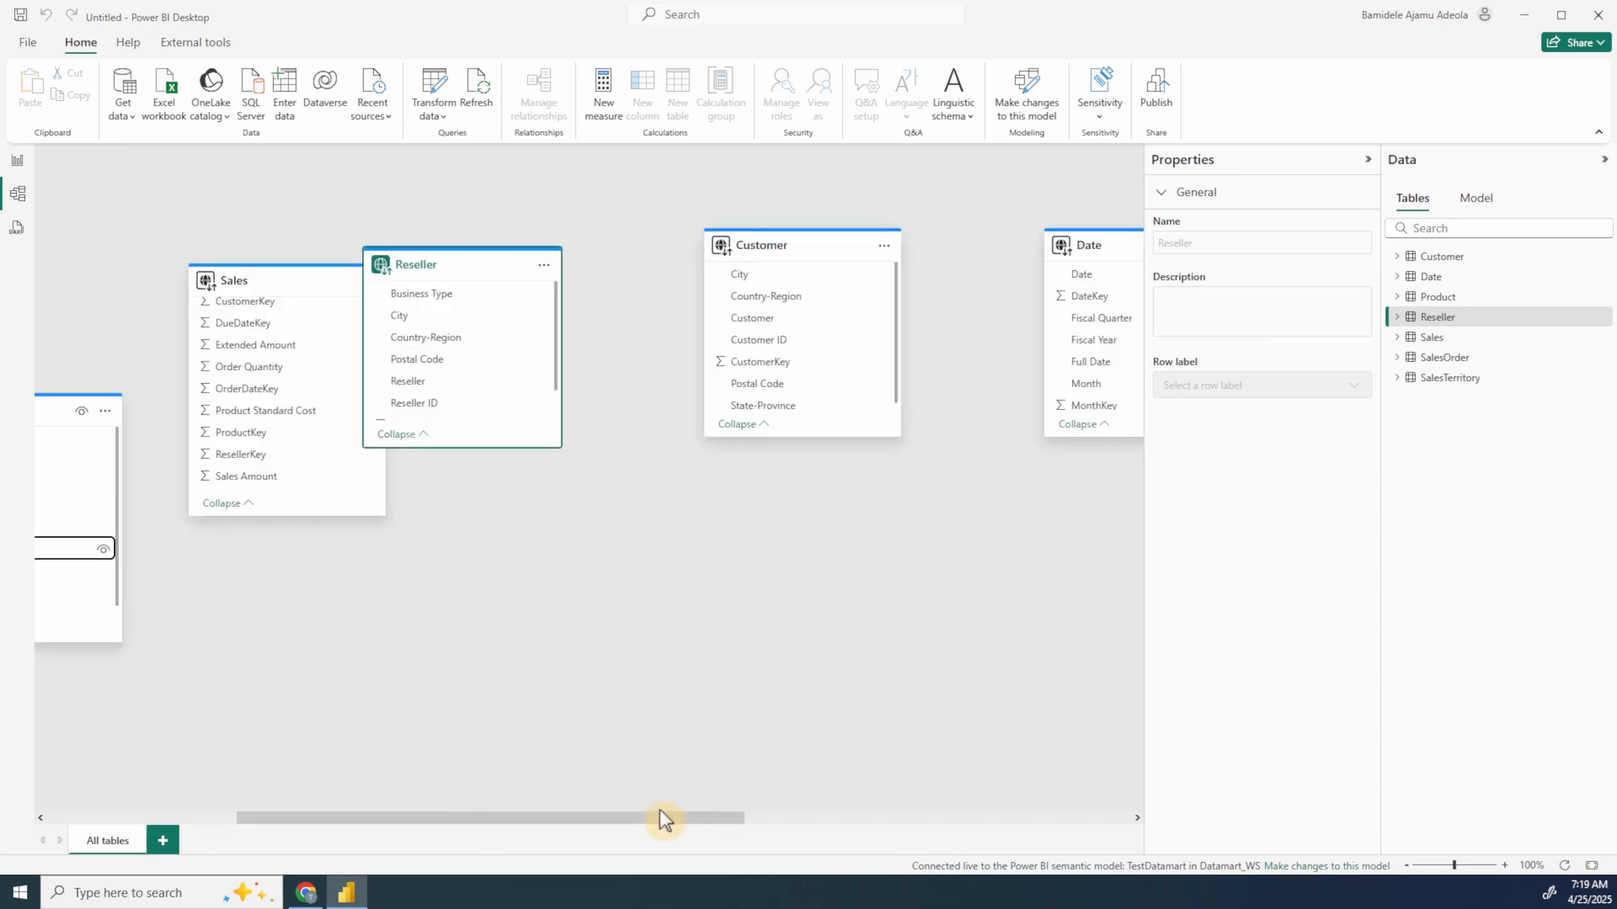
pyautogui.moveTo(437, 291); pyautogui.dragTo(585, 469)
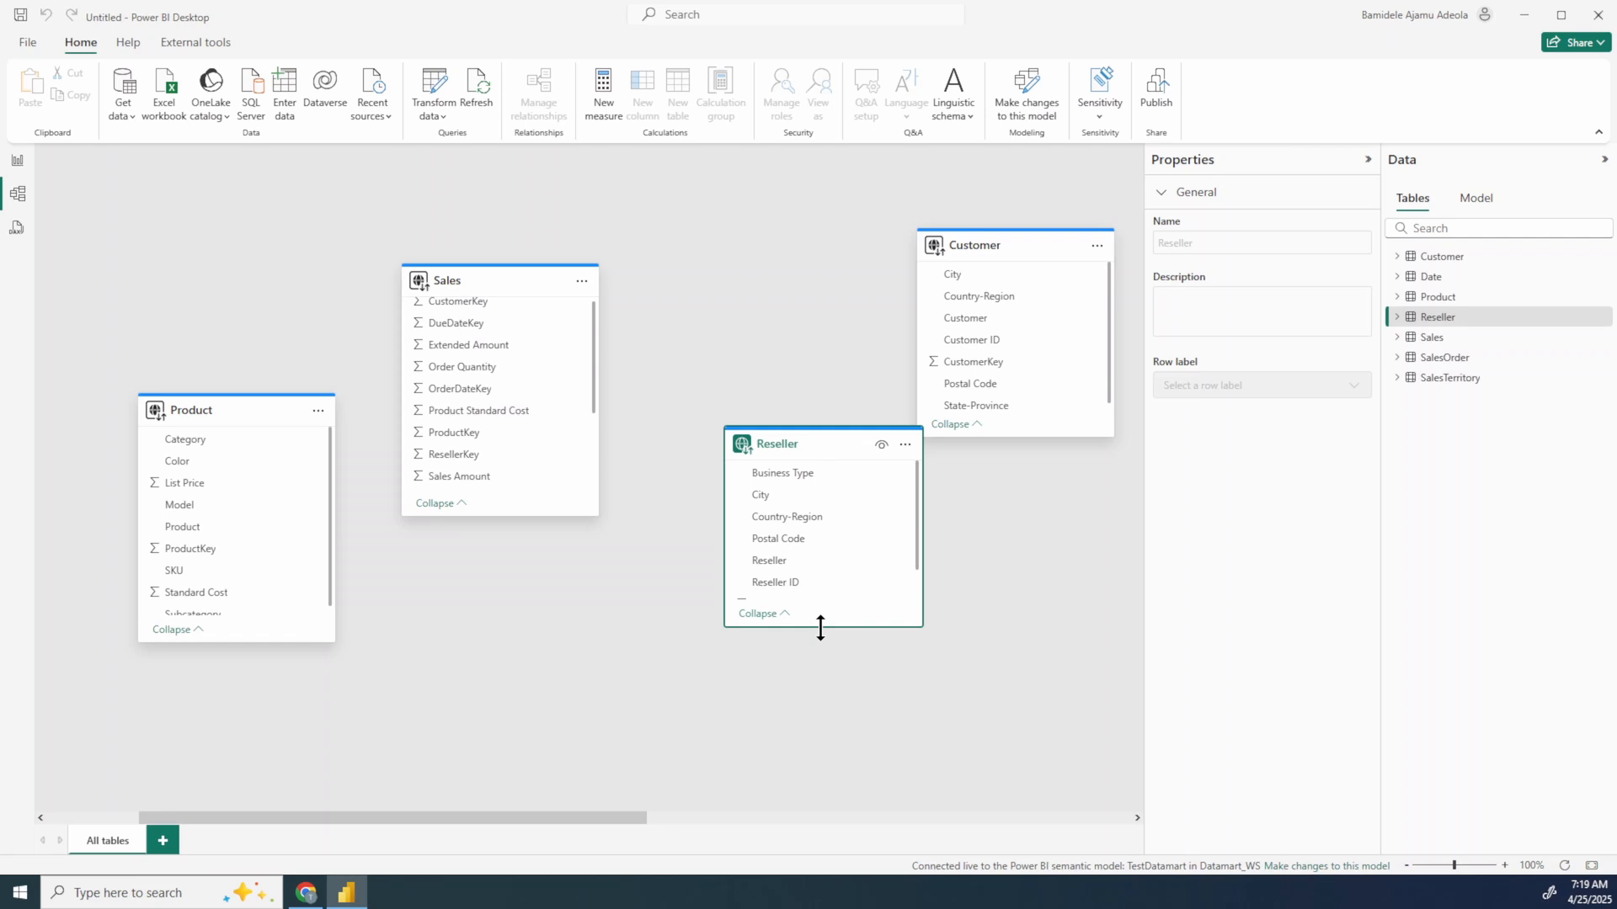
pyautogui.moveTo(820, 628); pyautogui.dragTo(820, 714)
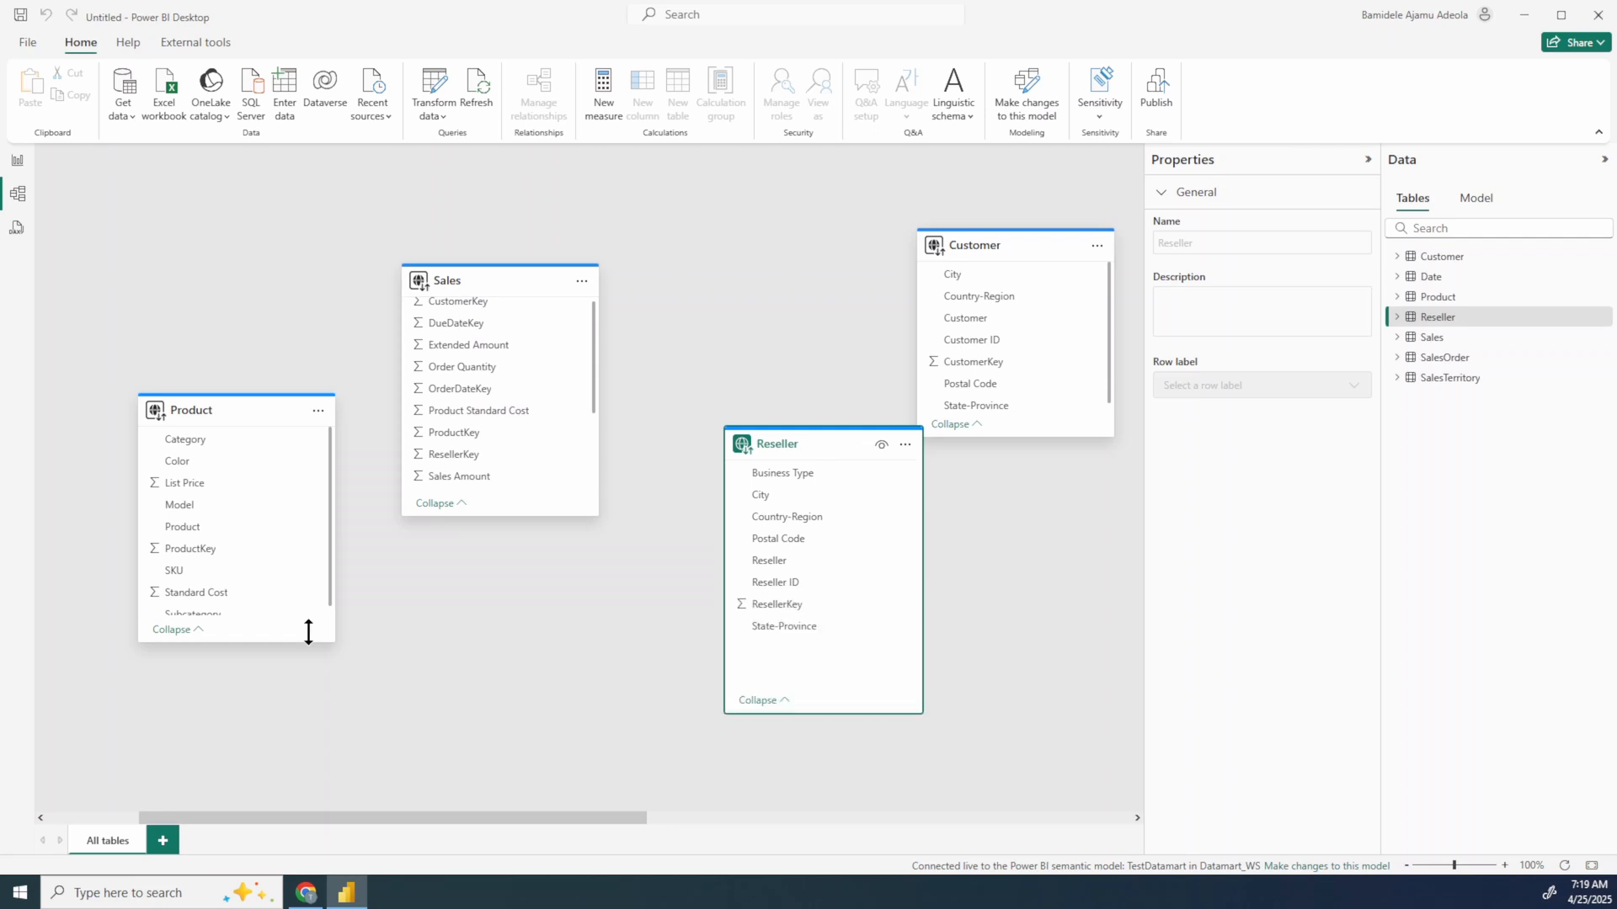
# Step: Open the semantic model's item tree and check which options its Relationships entry offers
pyautogui.click(1484, 200)
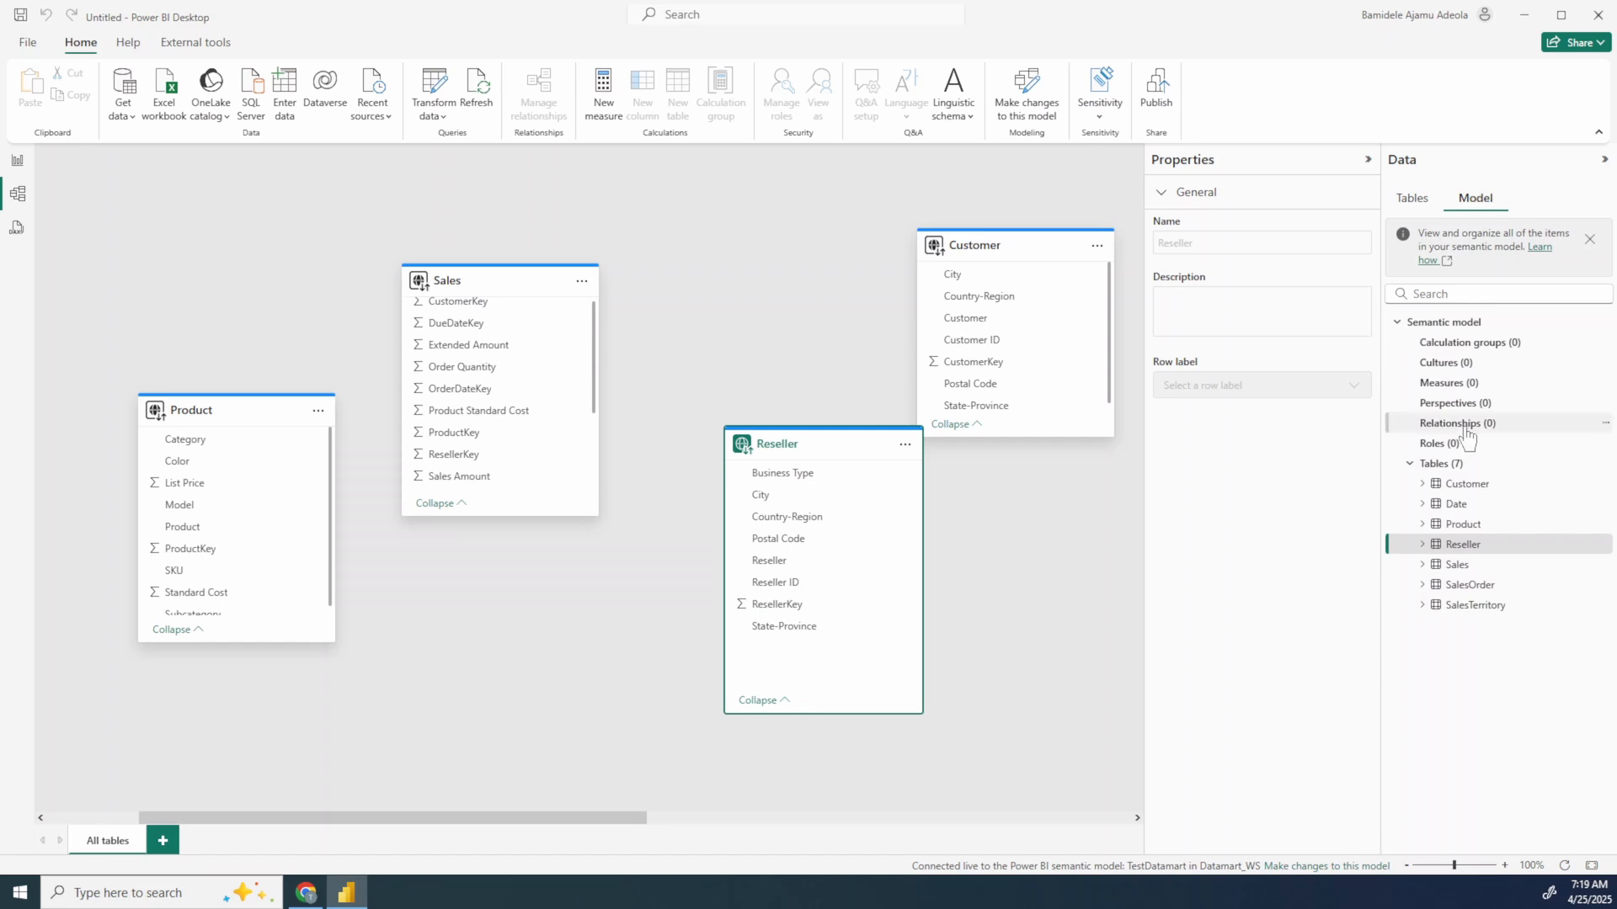
pyautogui.click(1606, 423)
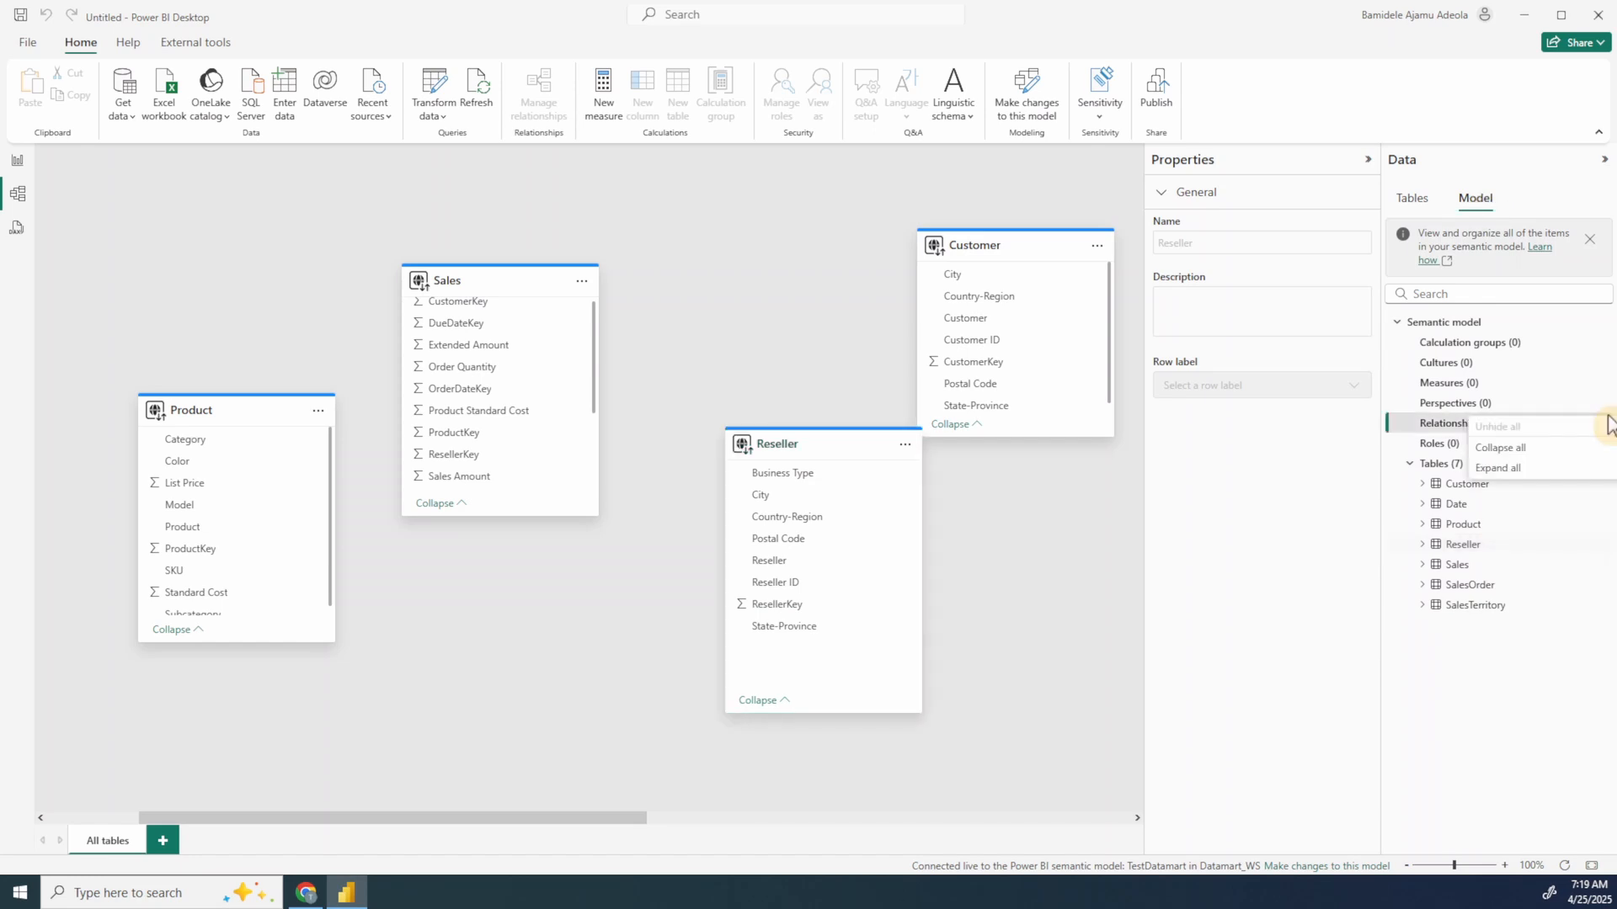
pyautogui.click(1261, 258)
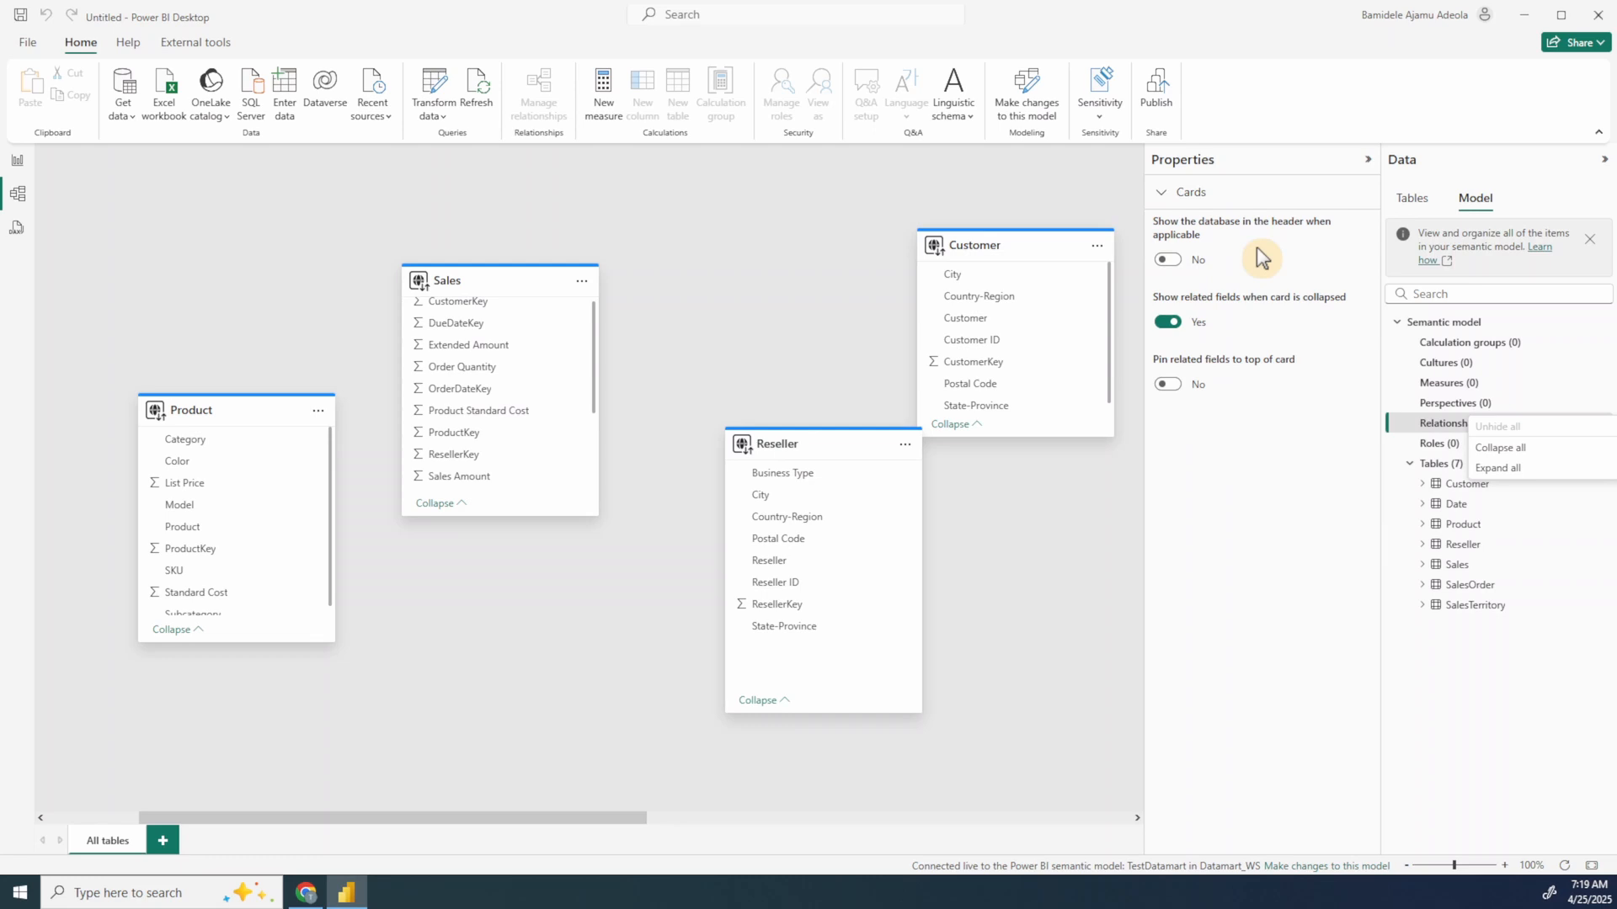
# Step: Try to create a relationship between ProductKey in the Product table and ProductKey in the Sales table
pyautogui.click(187, 552)
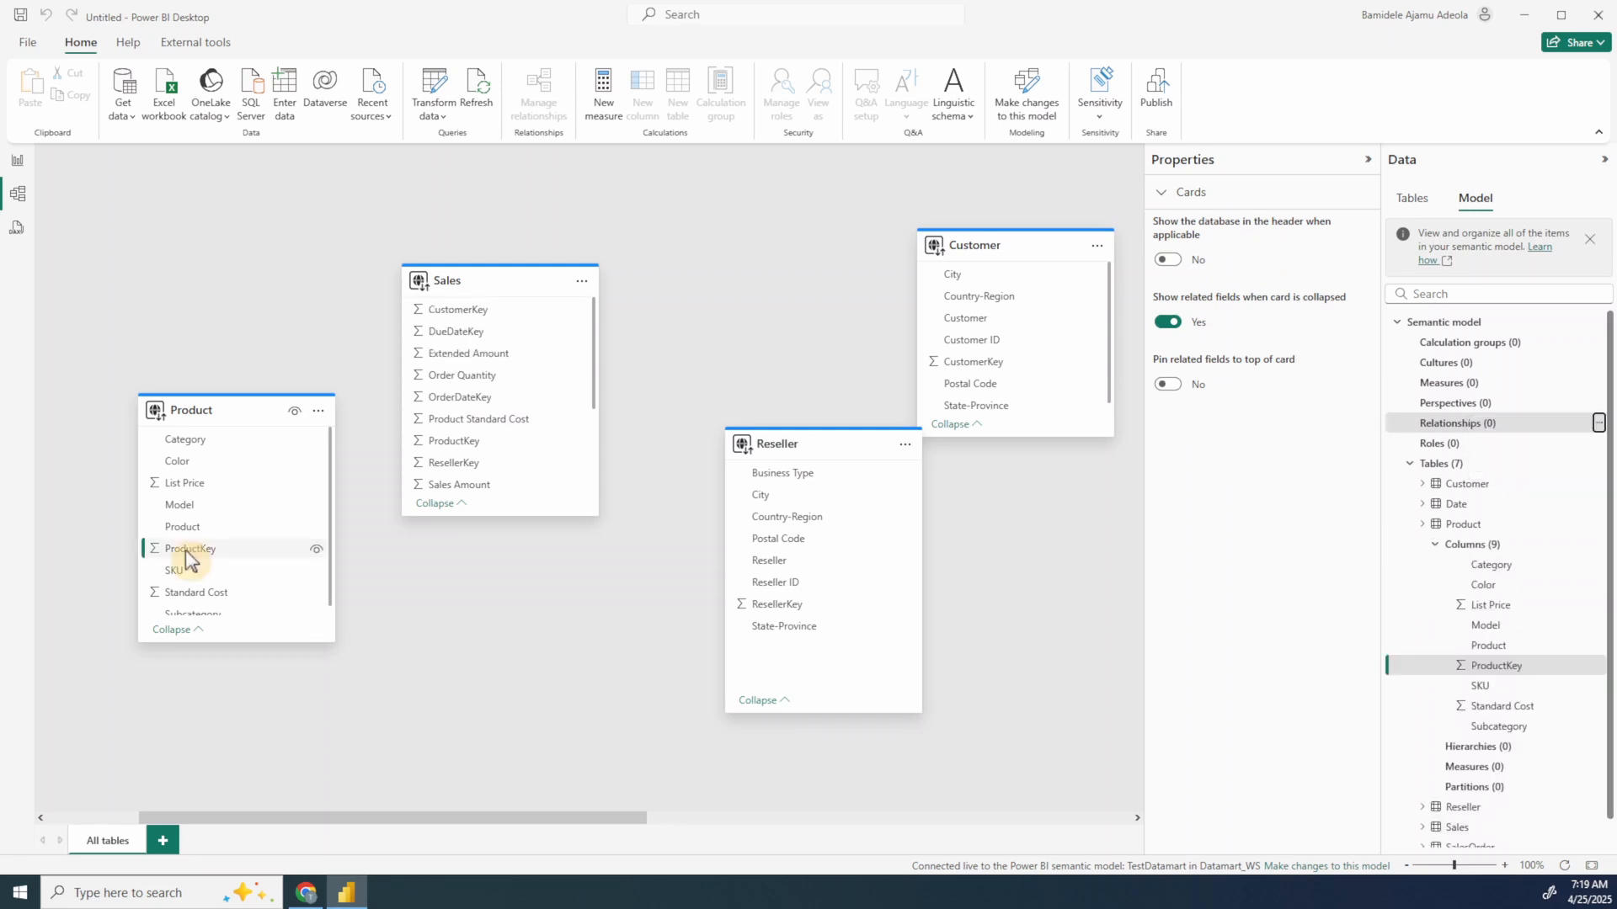
pyautogui.moveTo(187, 553); pyautogui.dragTo(446, 438)
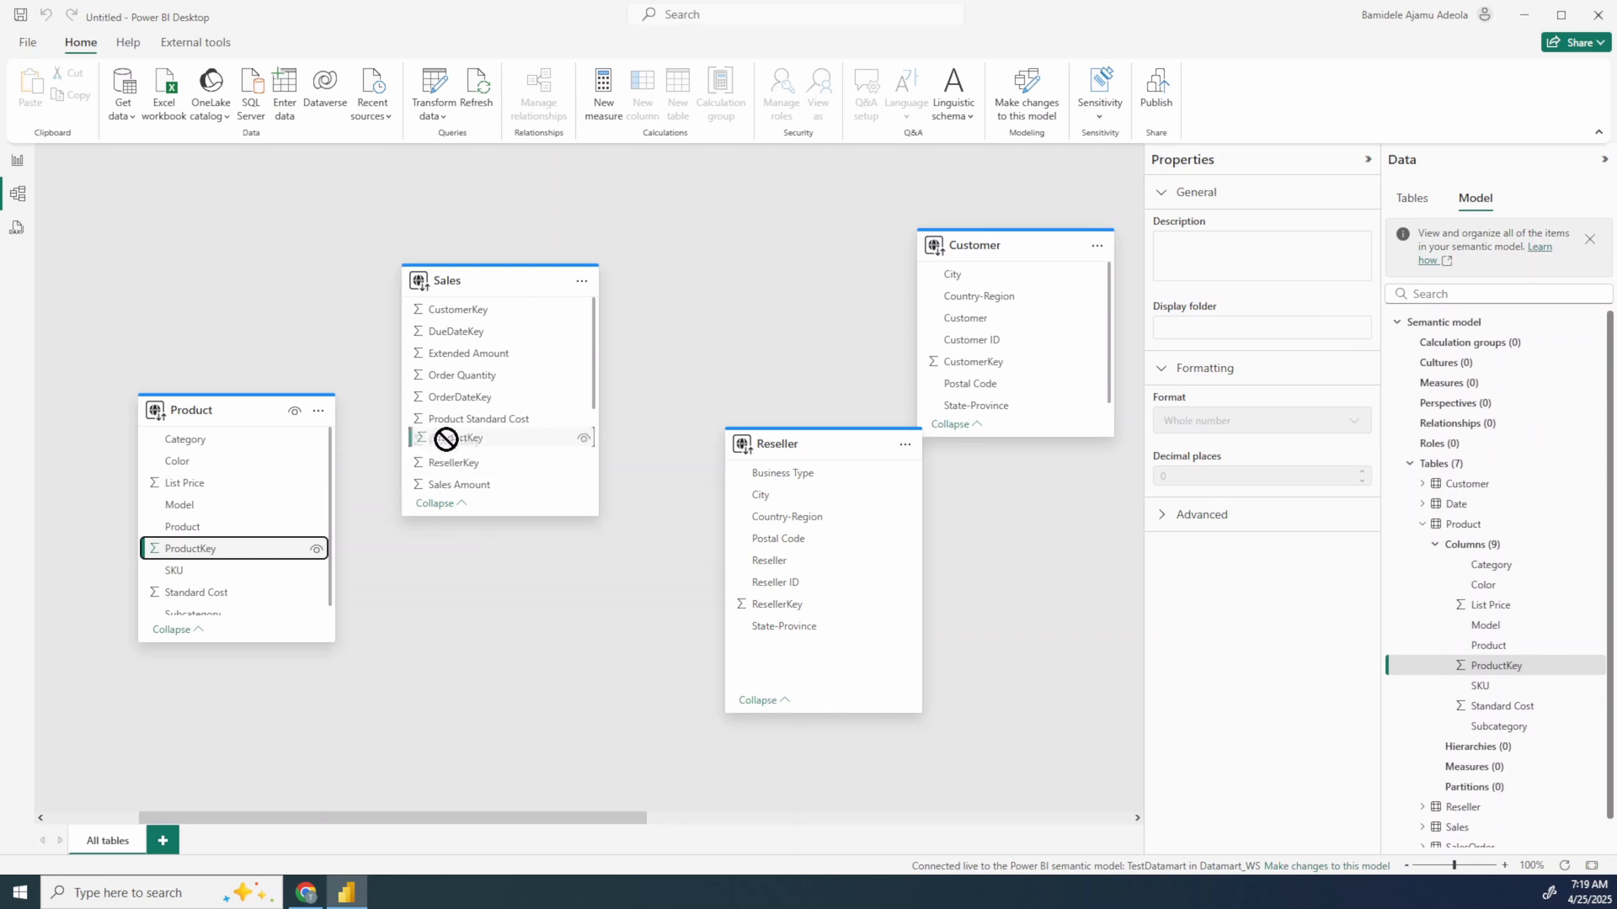
pyautogui.moveTo(445, 438); pyautogui.dragTo(229, 549)
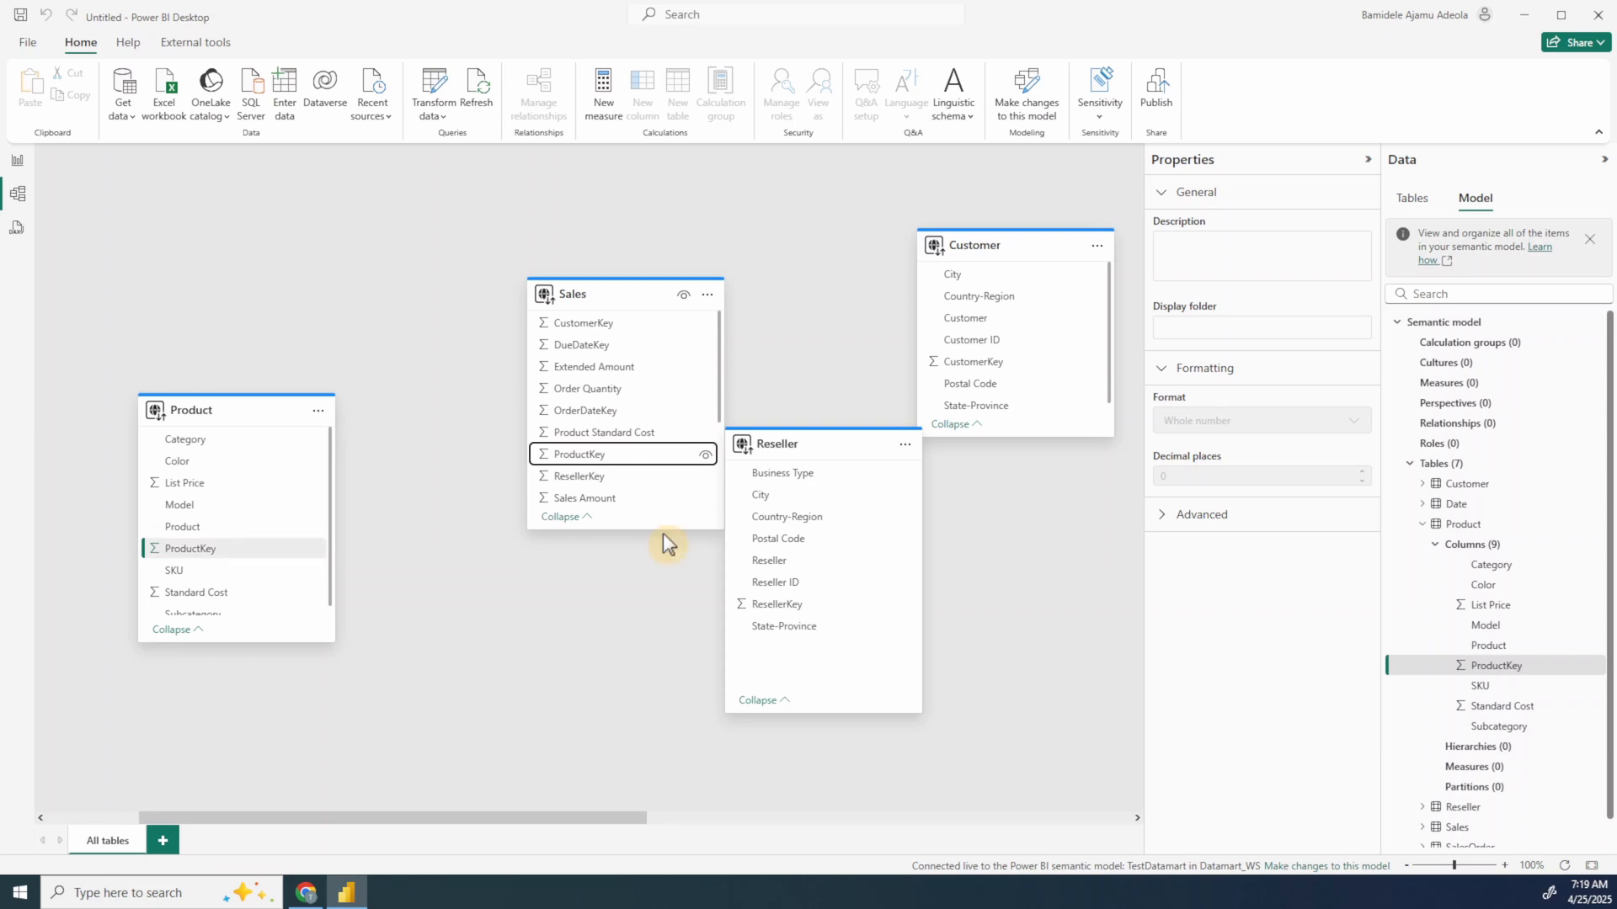
# Step: On the report page, build a bar chart of Sales Amount by Customer and review the Sales table's fields
pyautogui.click(18, 161)
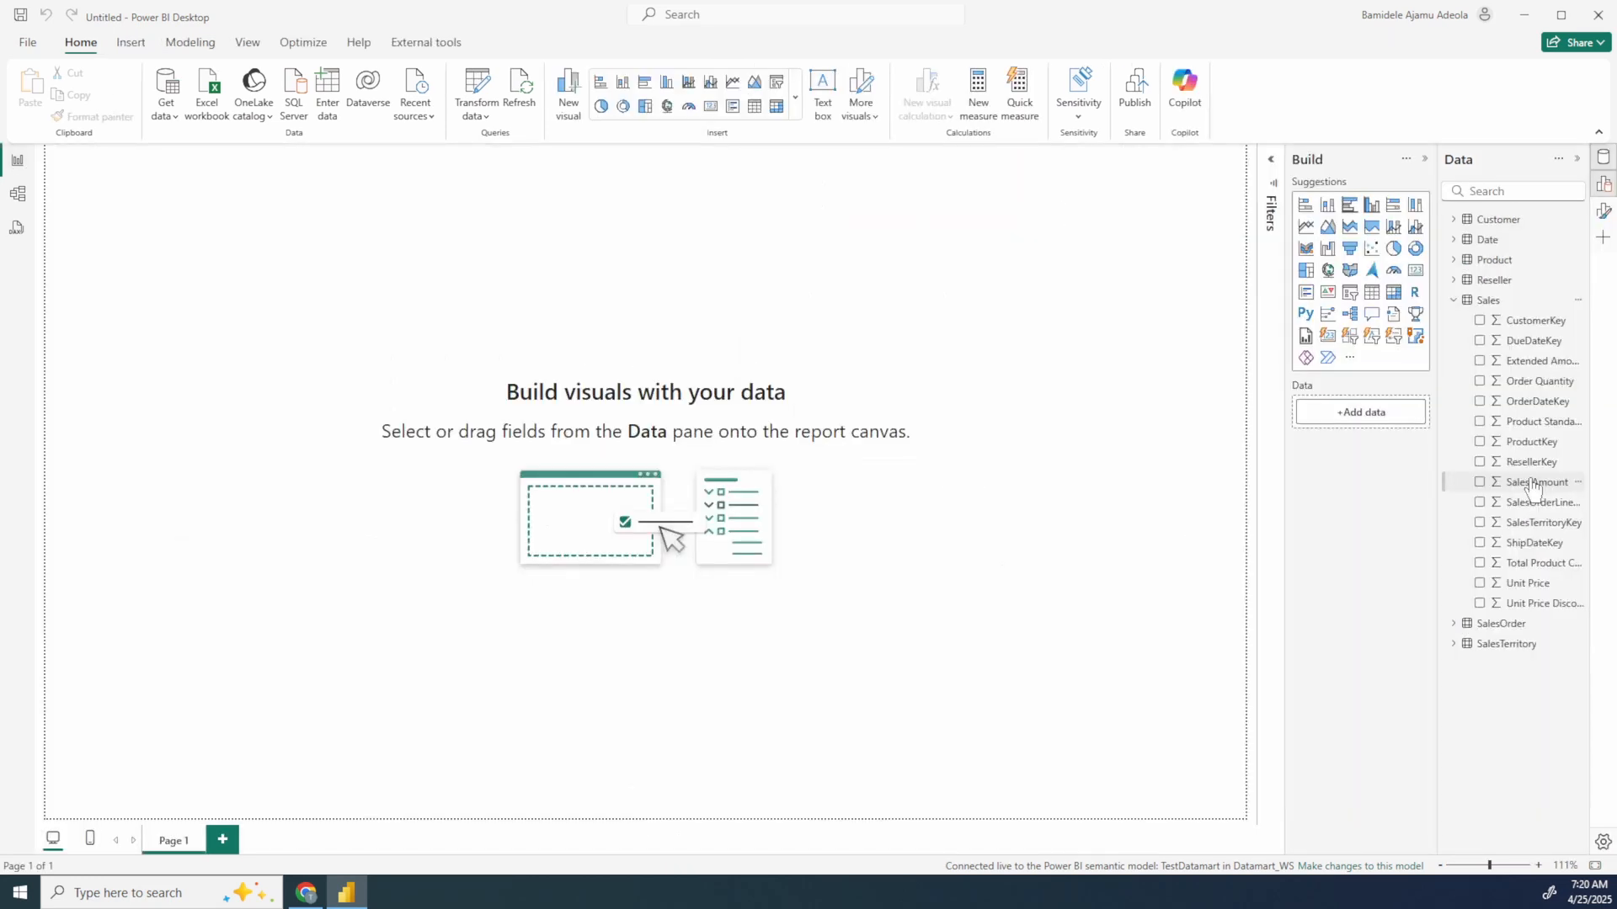
pyautogui.click(1479, 483)
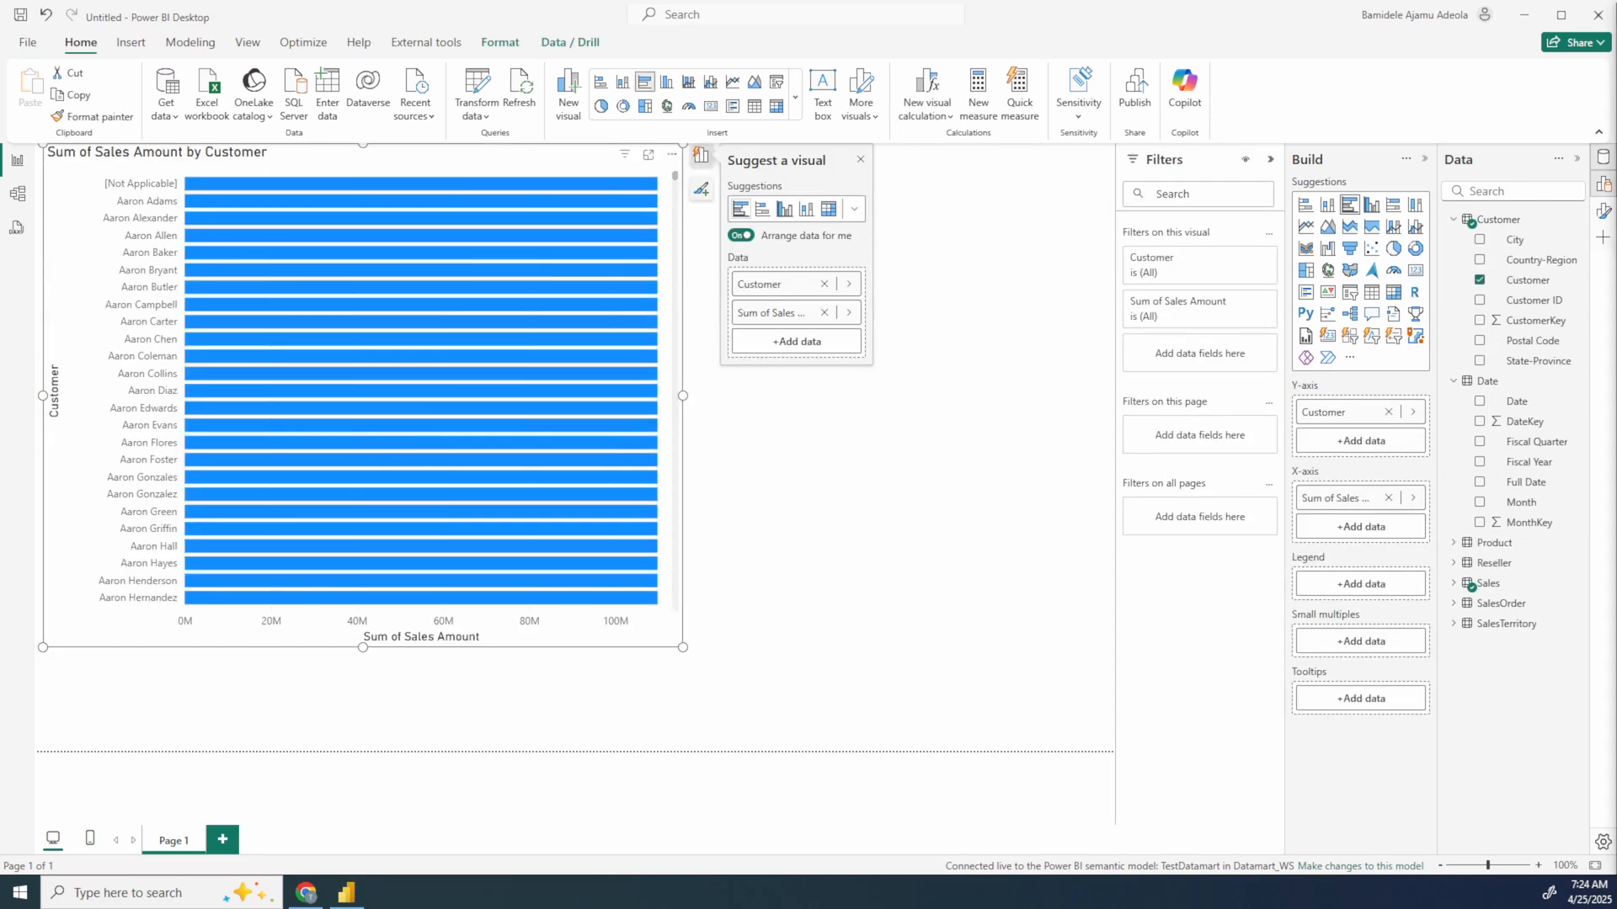
pyautogui.click(1483, 582)
pyautogui.scroll(-1, 1545, 707)
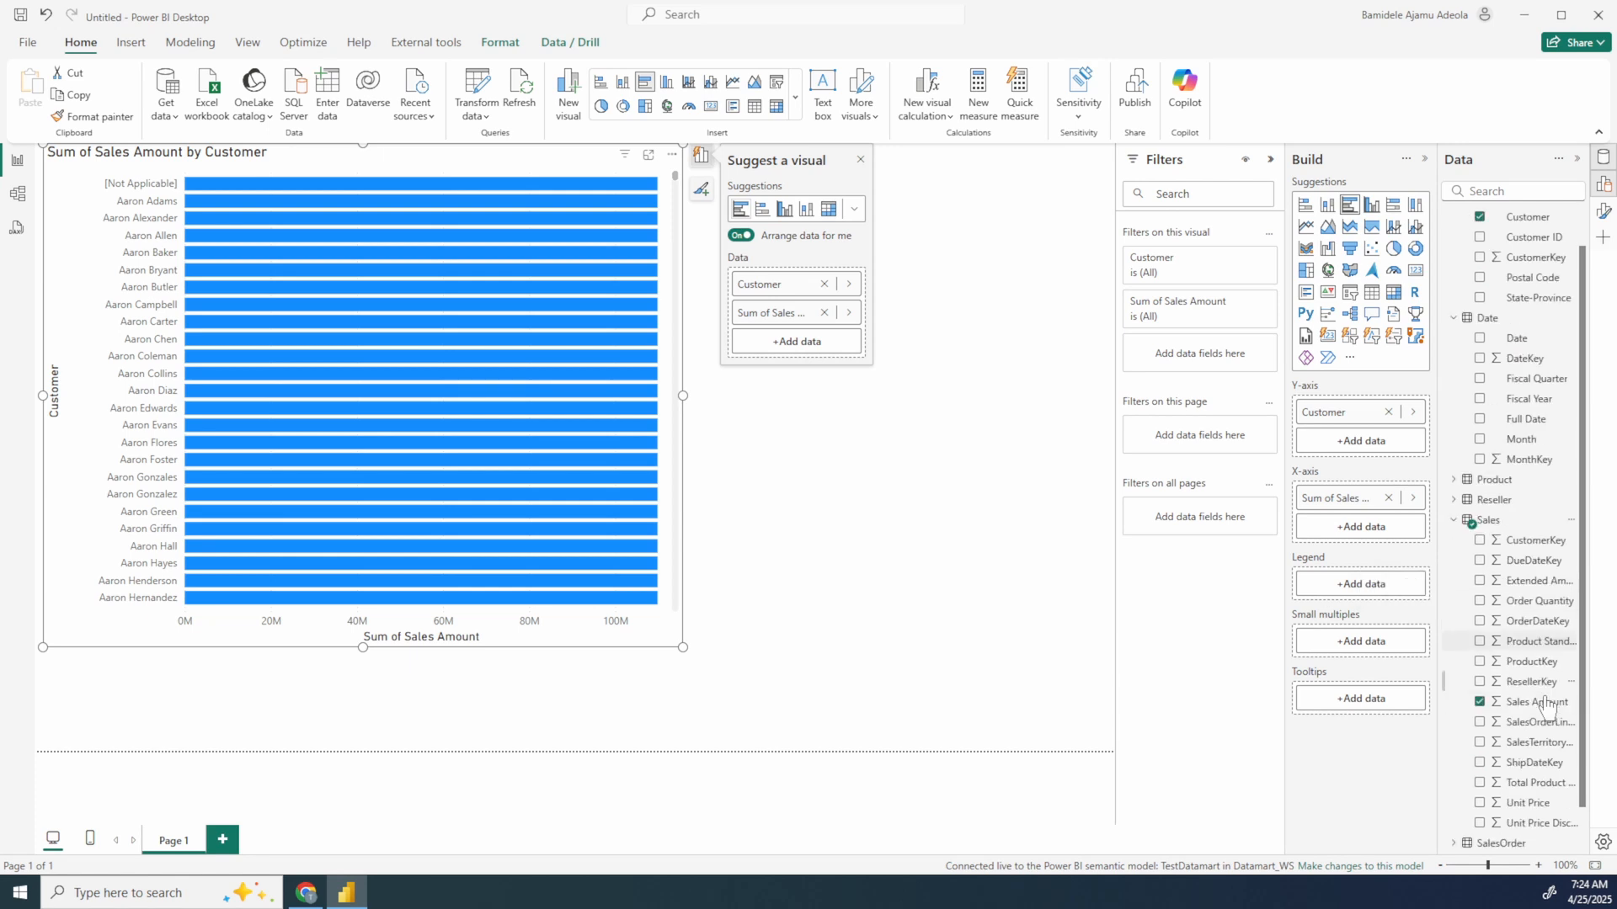
pyautogui.scroll(1, 1518, 262)
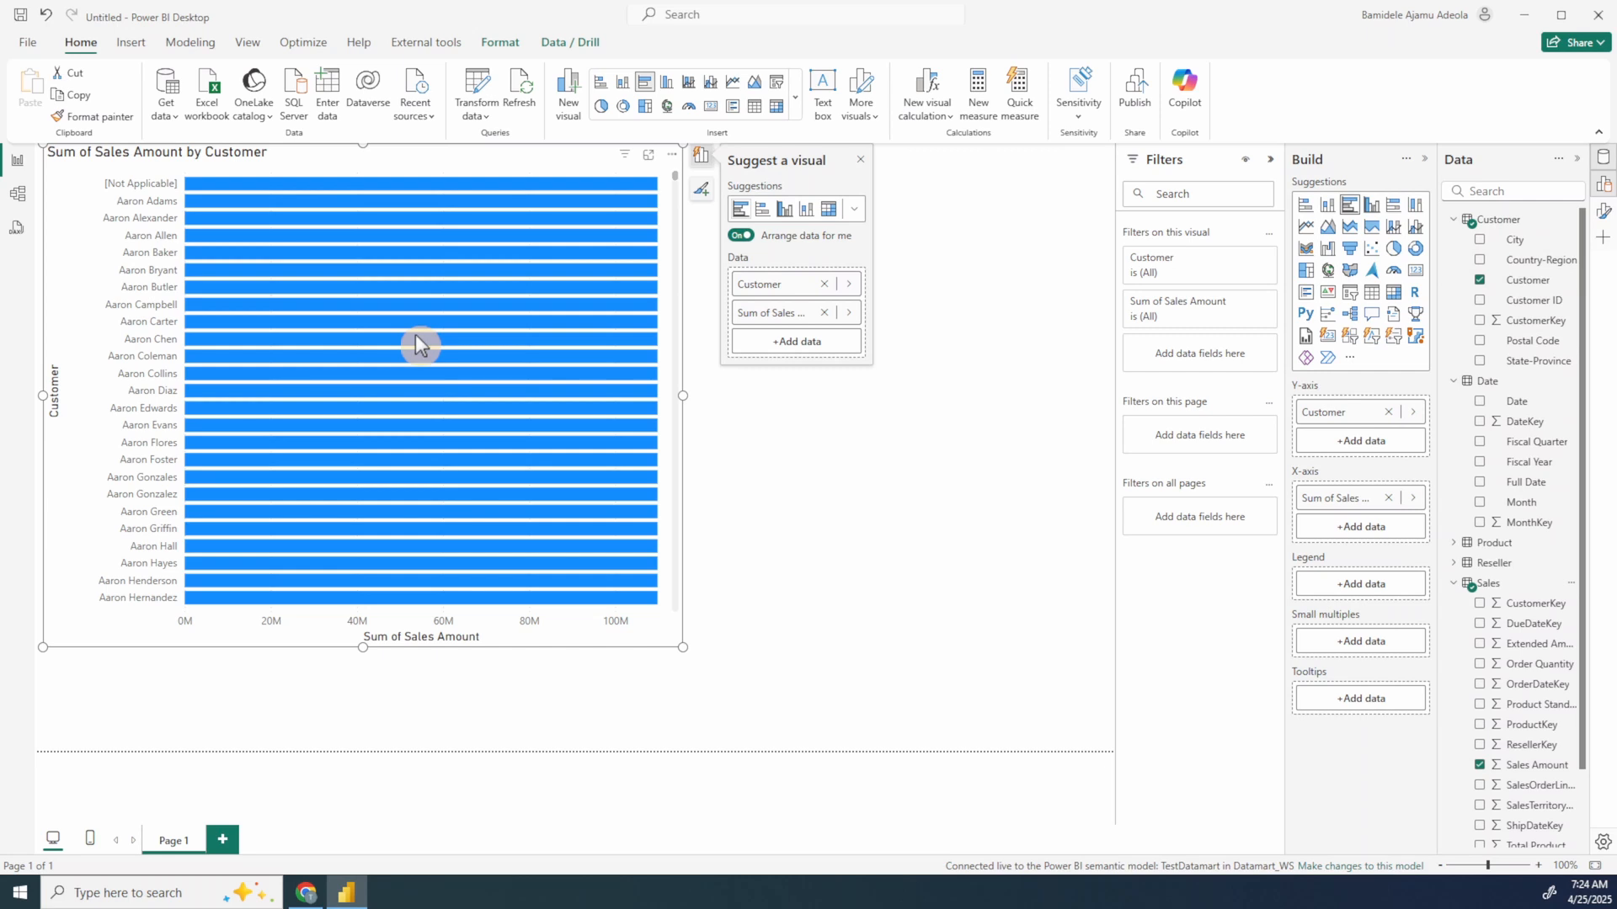
pyautogui.moveTo(415, 428)
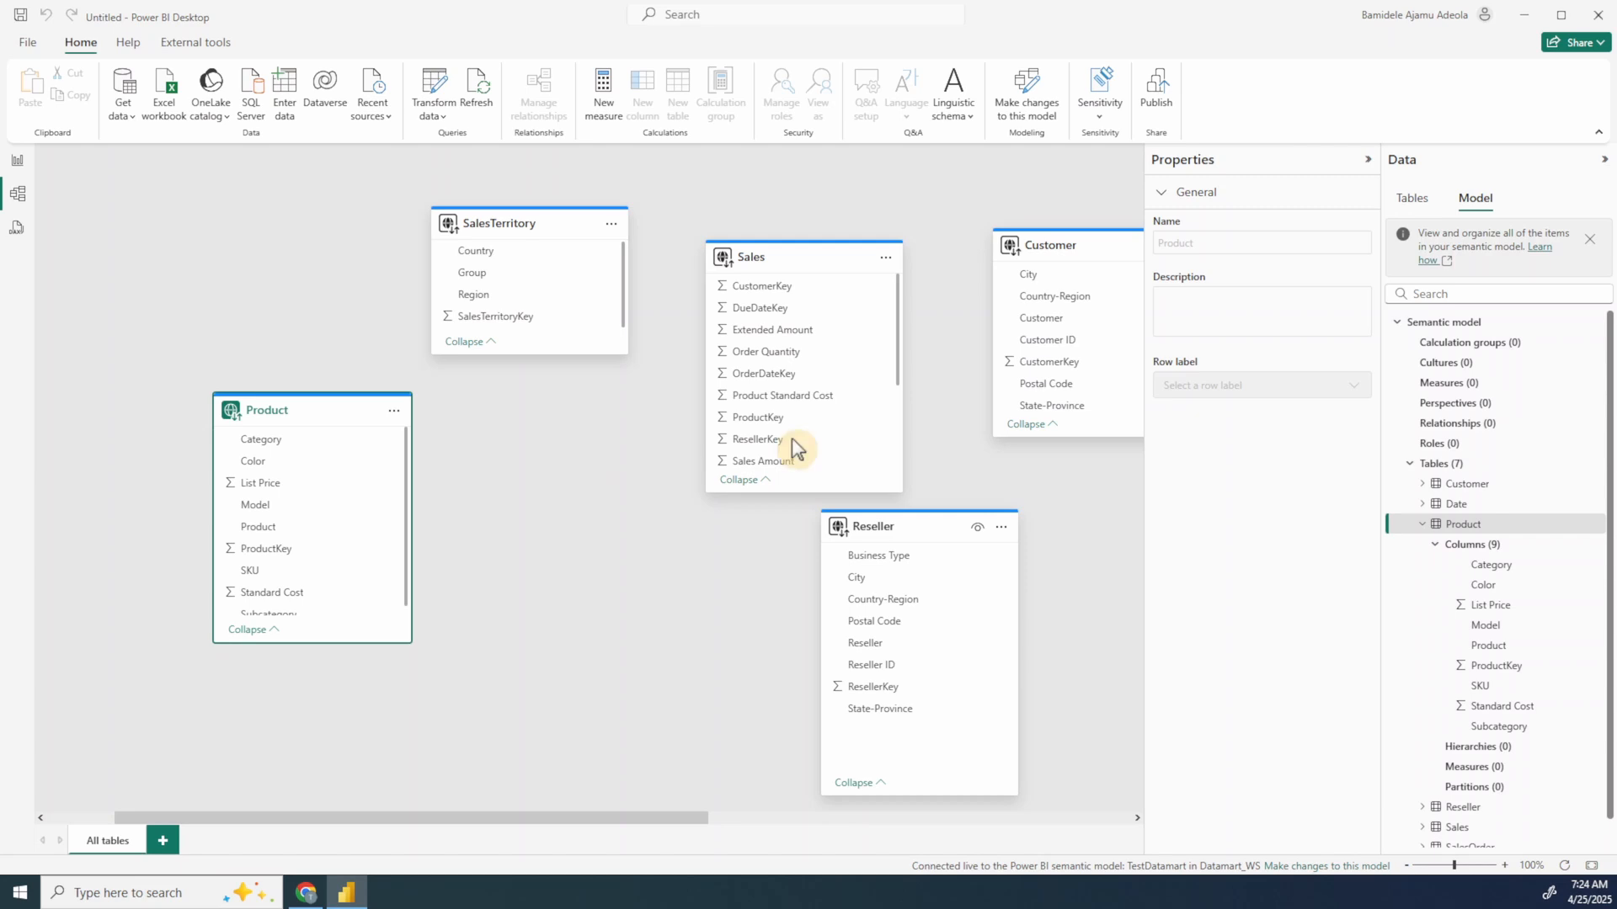
# Step: Switch to TestDatamart in Fabric, look at its query view, and move the Sales table below Date in the model view
pyautogui.moveTo(940, 361); pyautogui.dragTo(694, 286)
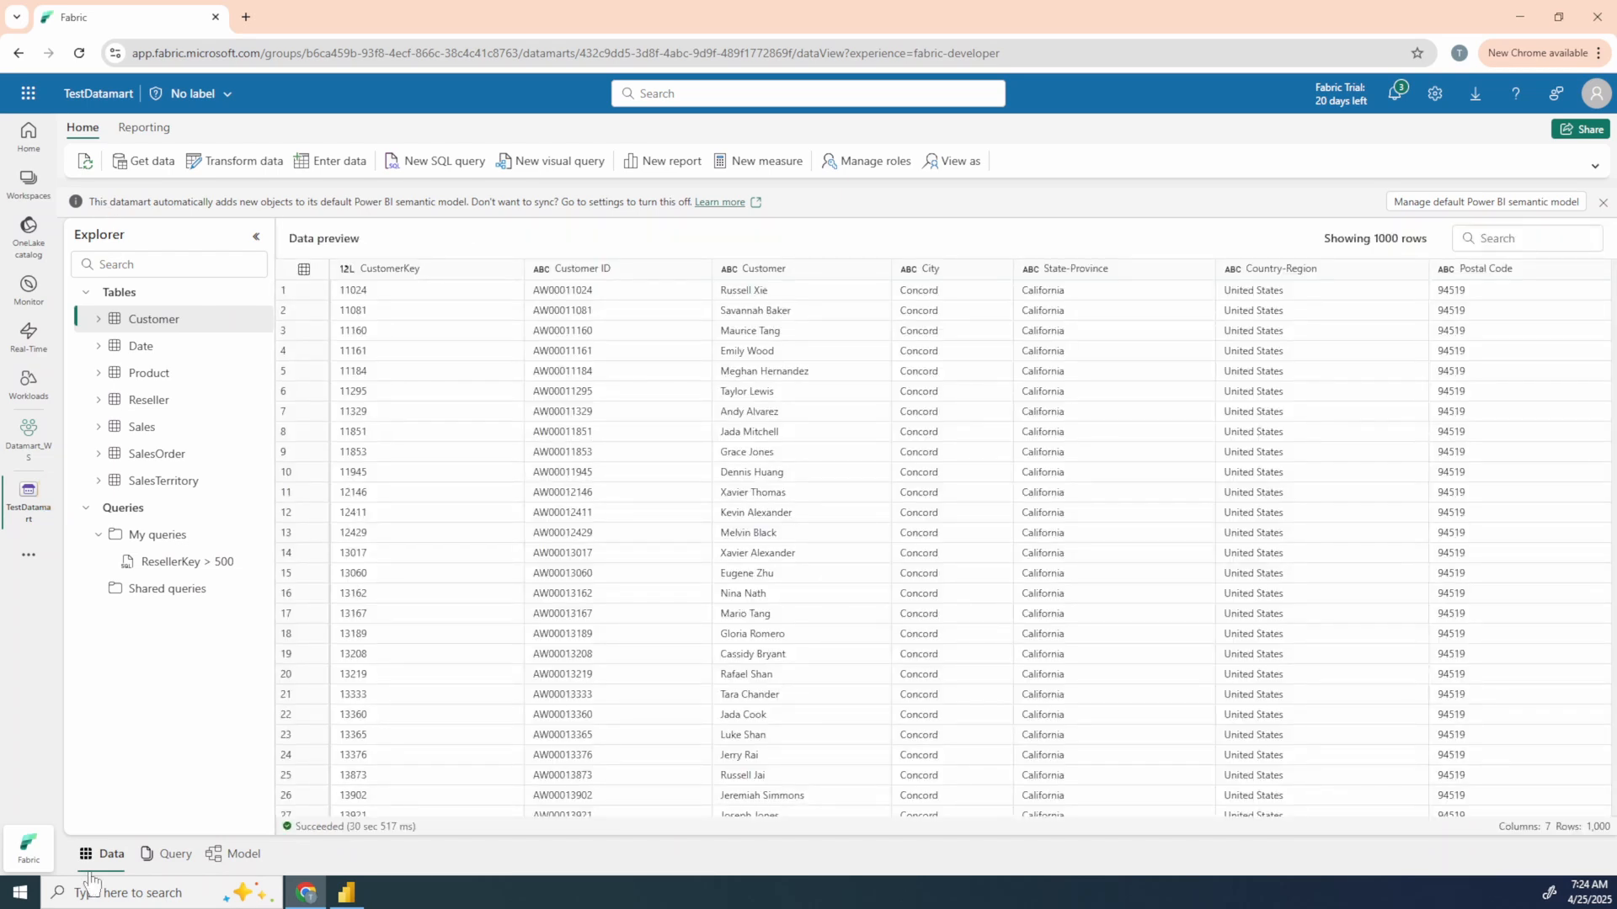
pyautogui.click(167, 860)
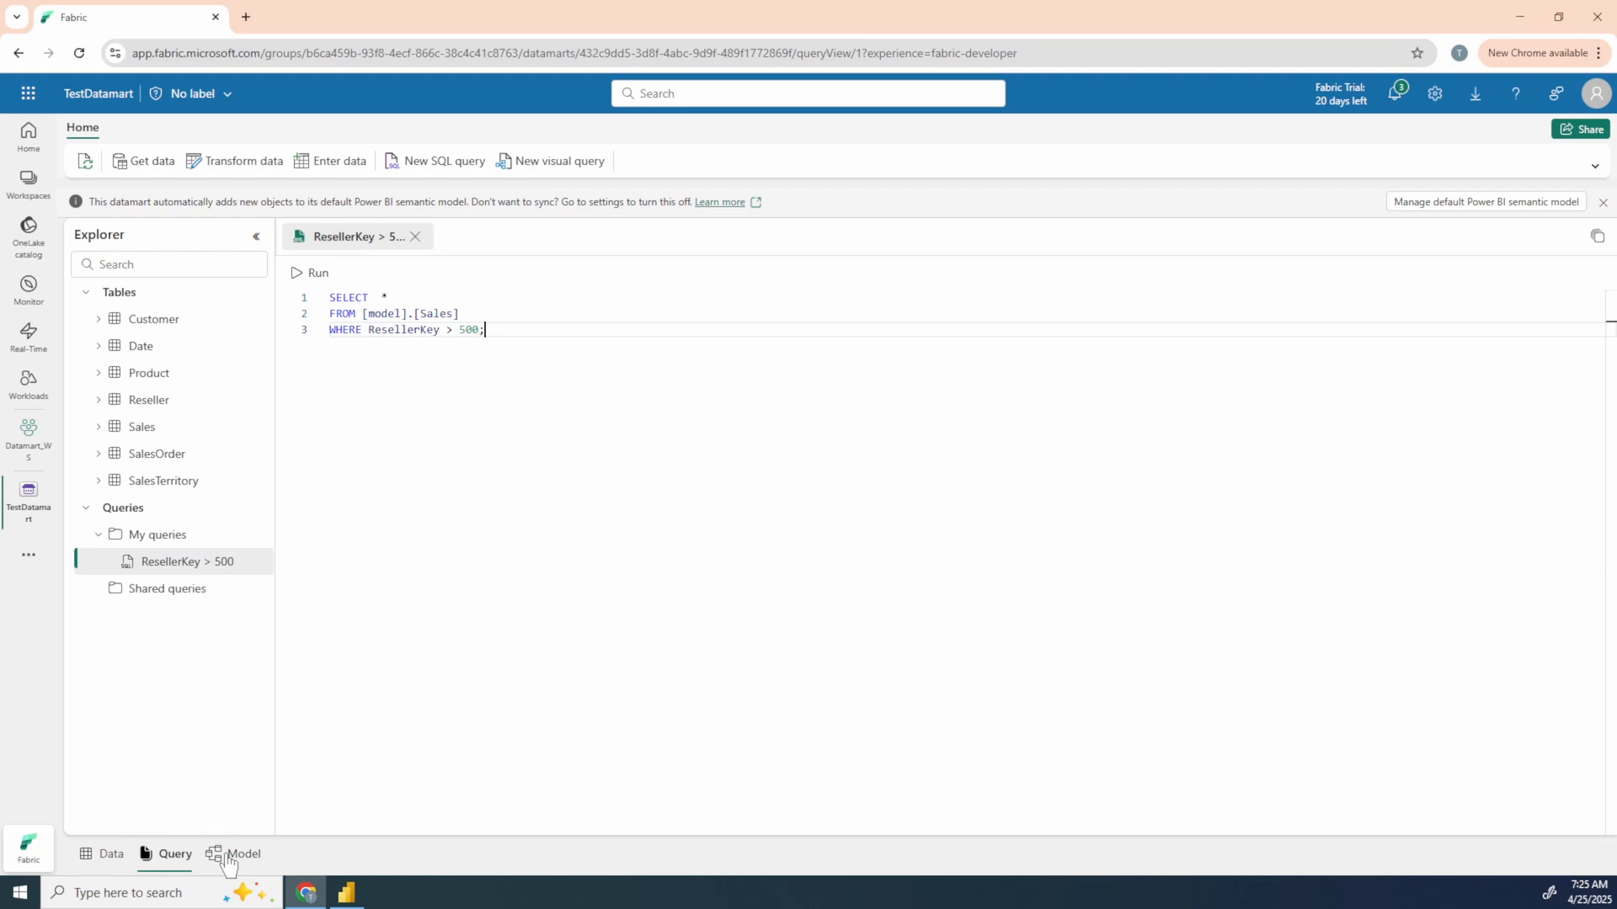
pyautogui.click(236, 857)
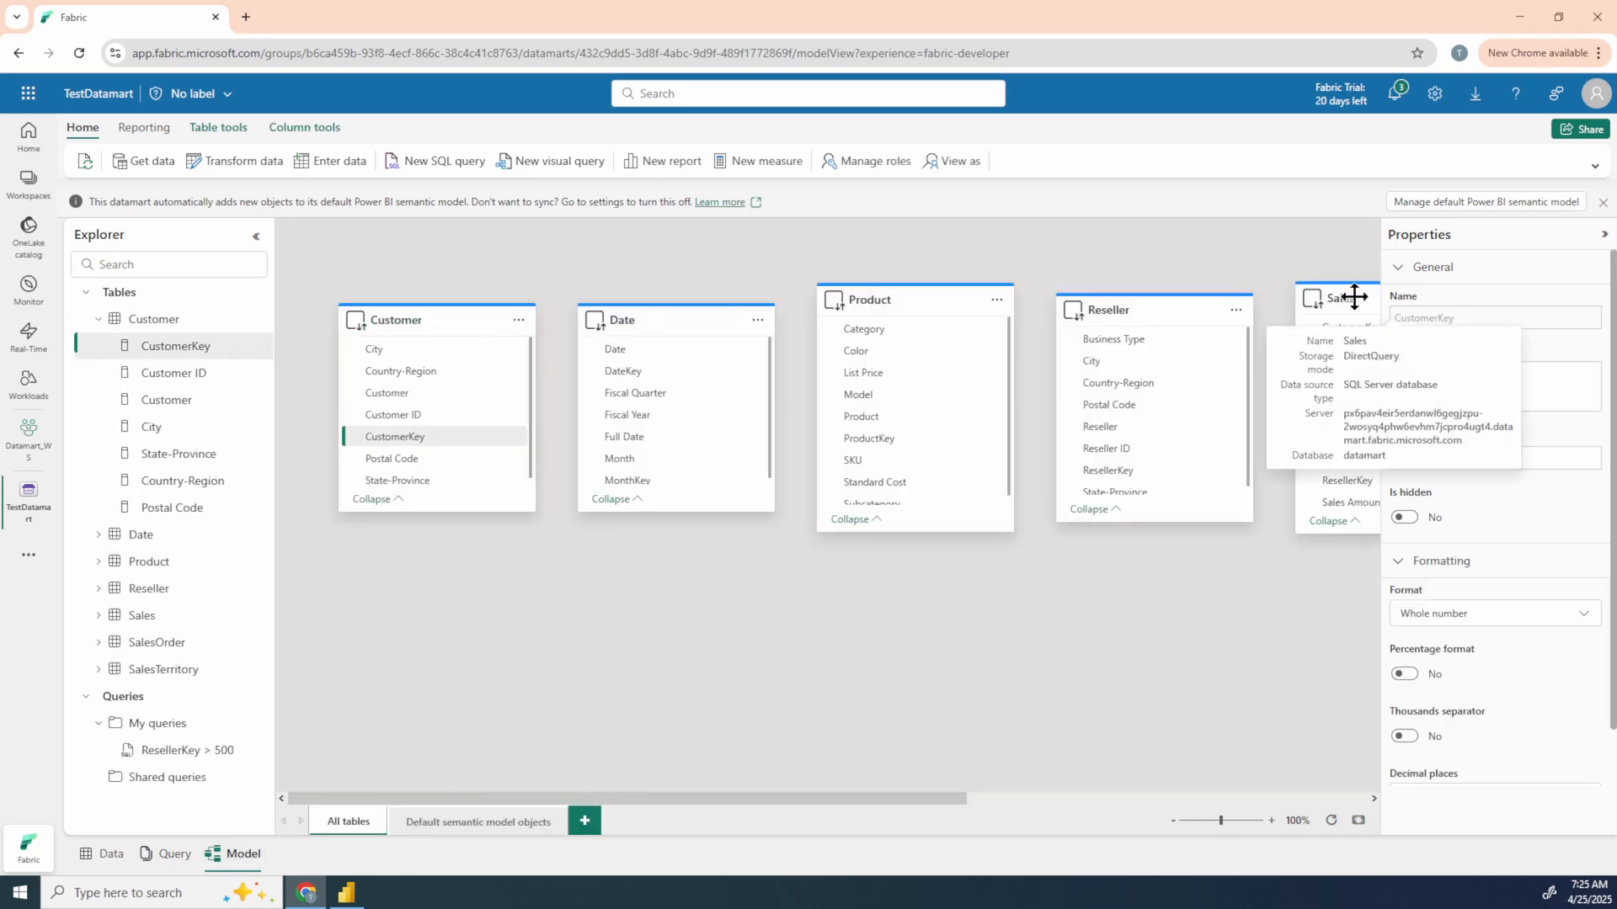
pyautogui.moveTo(1354, 296); pyautogui.dragTo(633, 530)
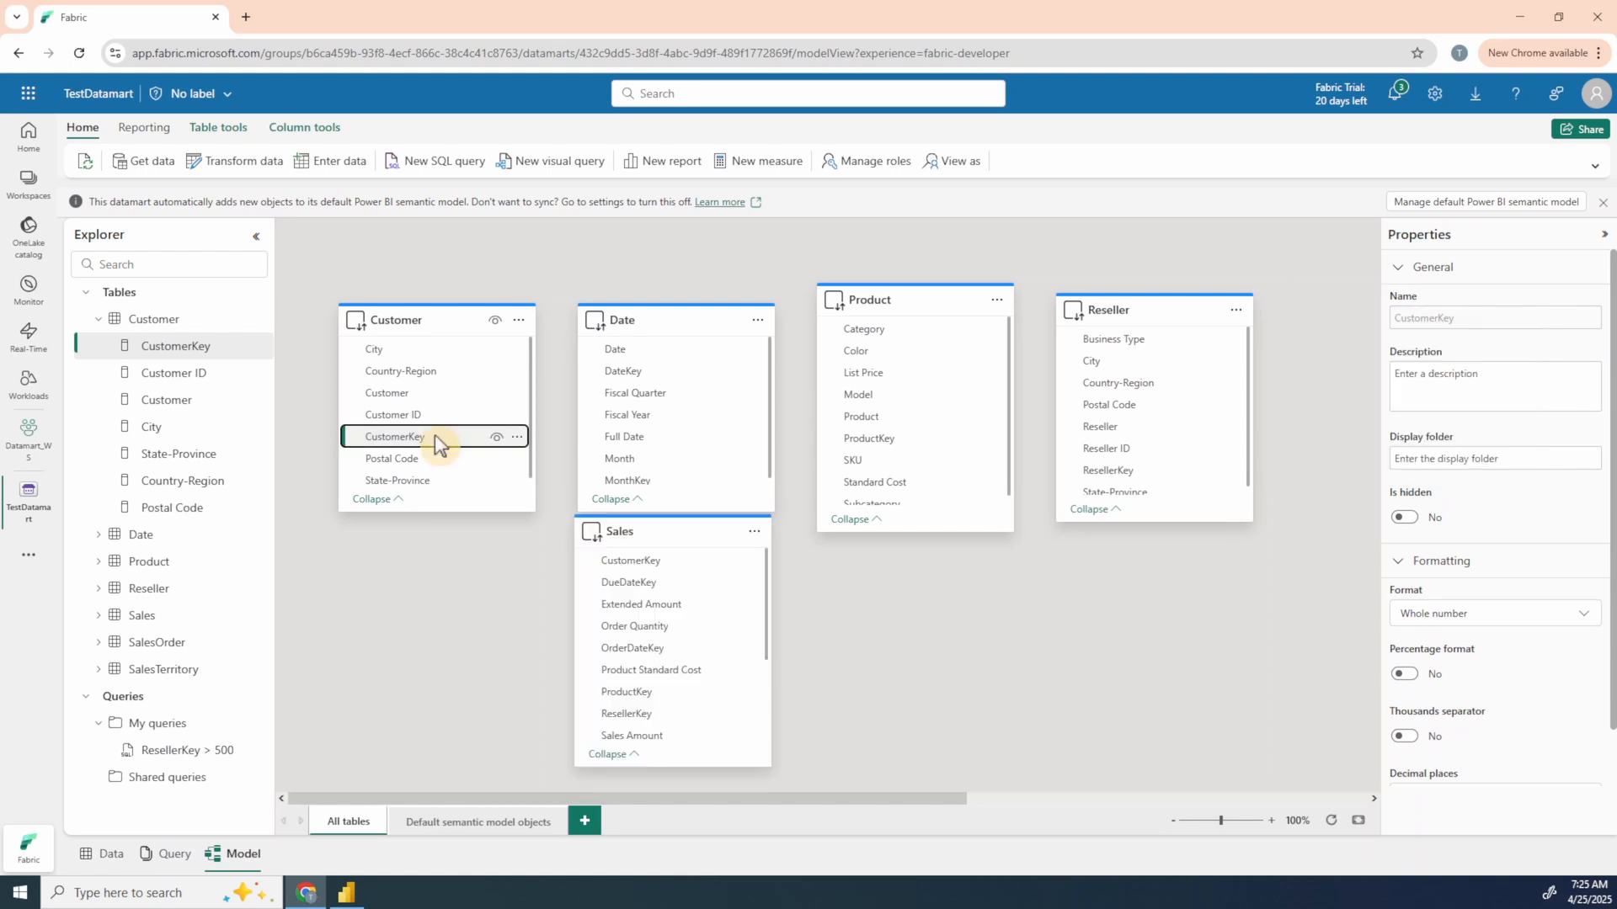
# Step: Create an active one-to-many relationship from Customer's CustomerKey to Sales' CustomerKey with Single cross-filter direction and save it
pyautogui.moveTo(435, 438); pyautogui.dragTo(653, 564)
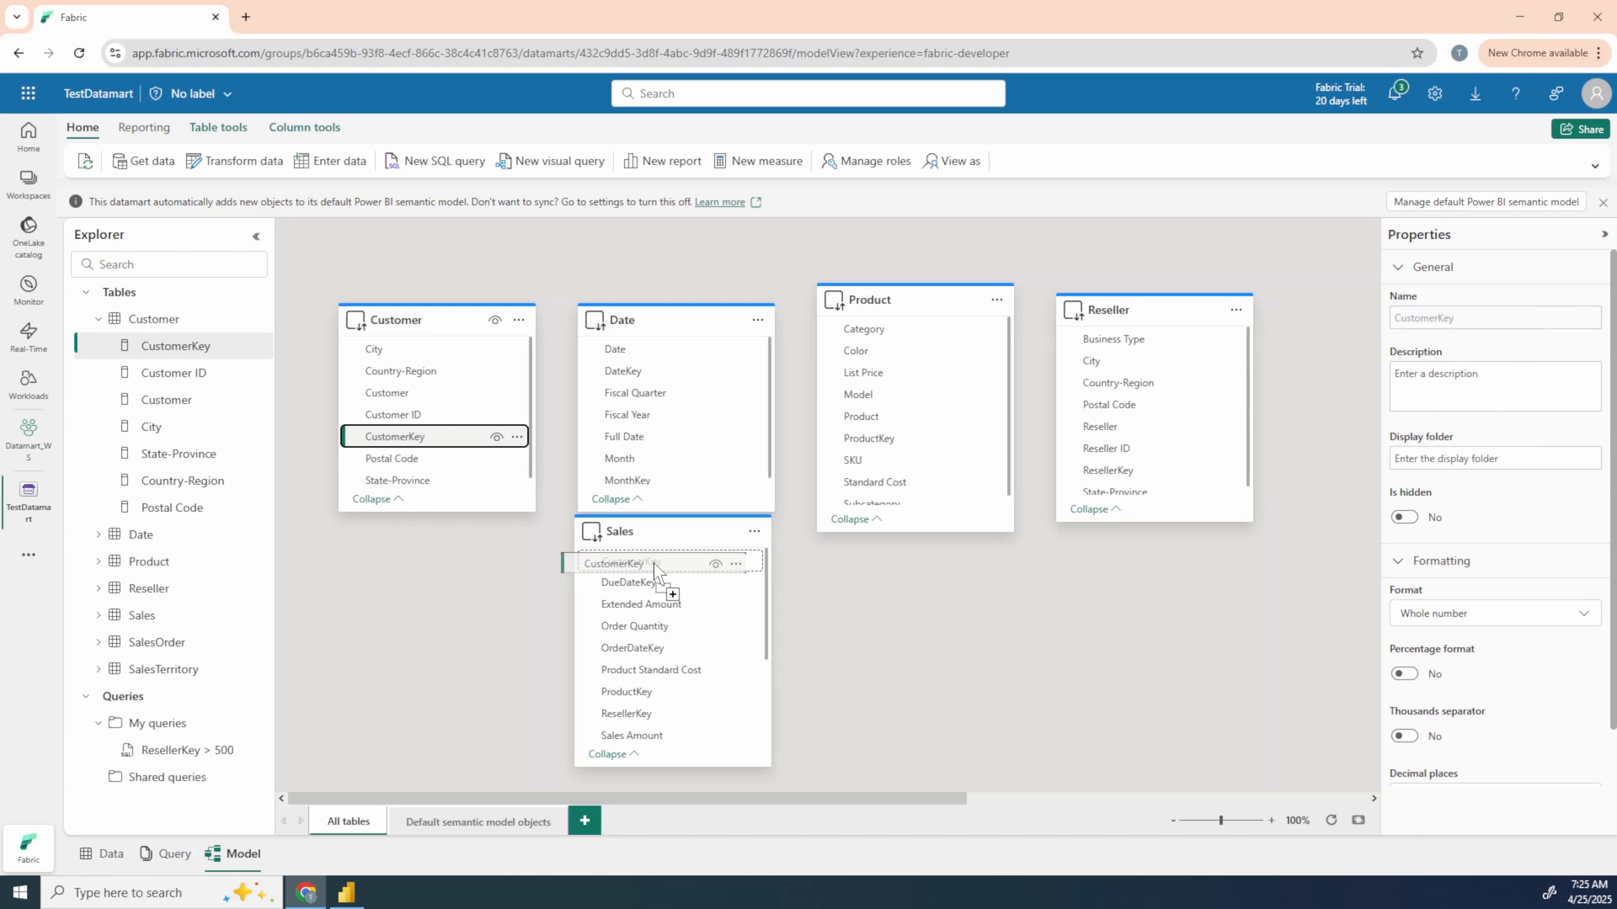
pyautogui.moveTo(653, 563); pyautogui.dragTo(654, 563)
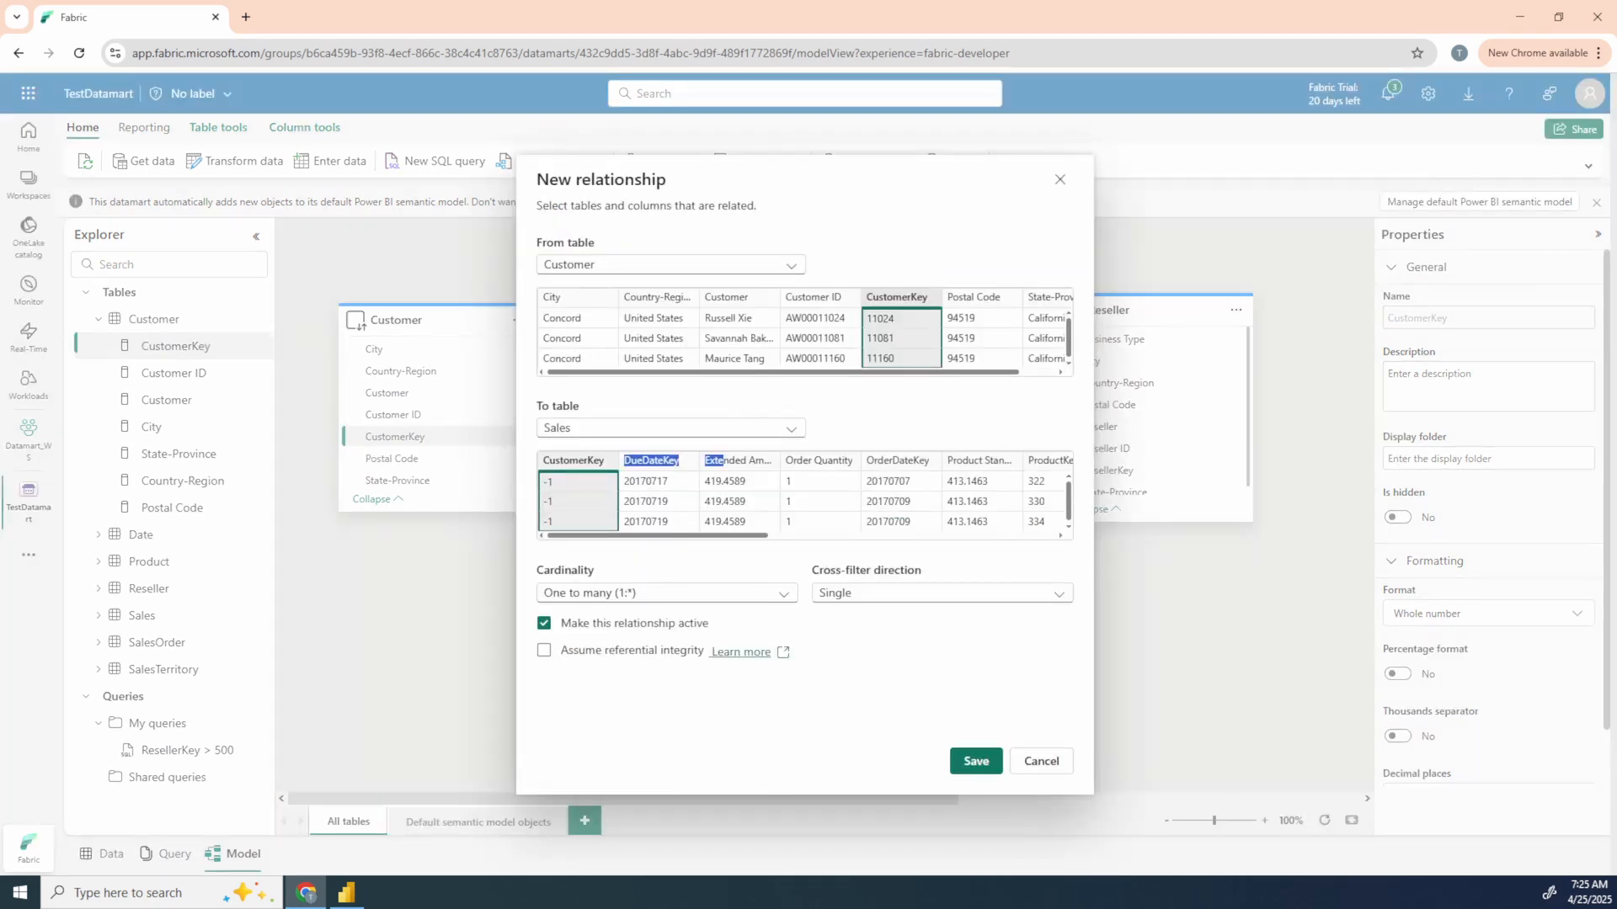
pyautogui.click(968, 763)
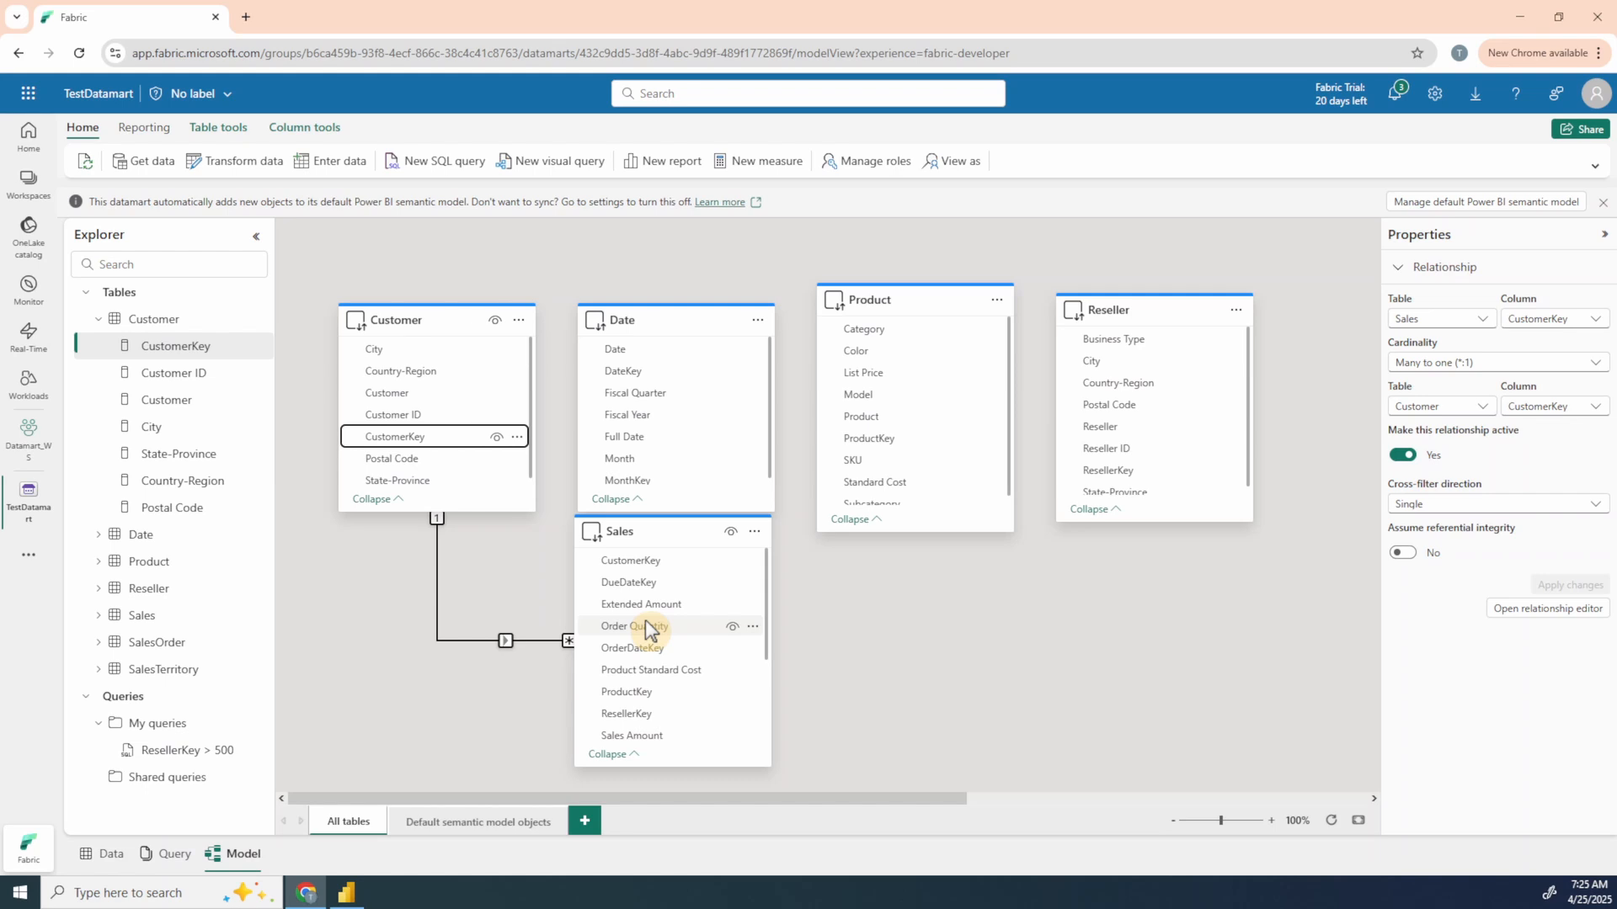
# Step: Relate Date's DateKey one-to-many to Sales' OrderDateKey as active and to DueDateKey as inactive, both with Single cross-filter direction
pyautogui.moveTo(648, 630); pyautogui.dragTo(632, 648)
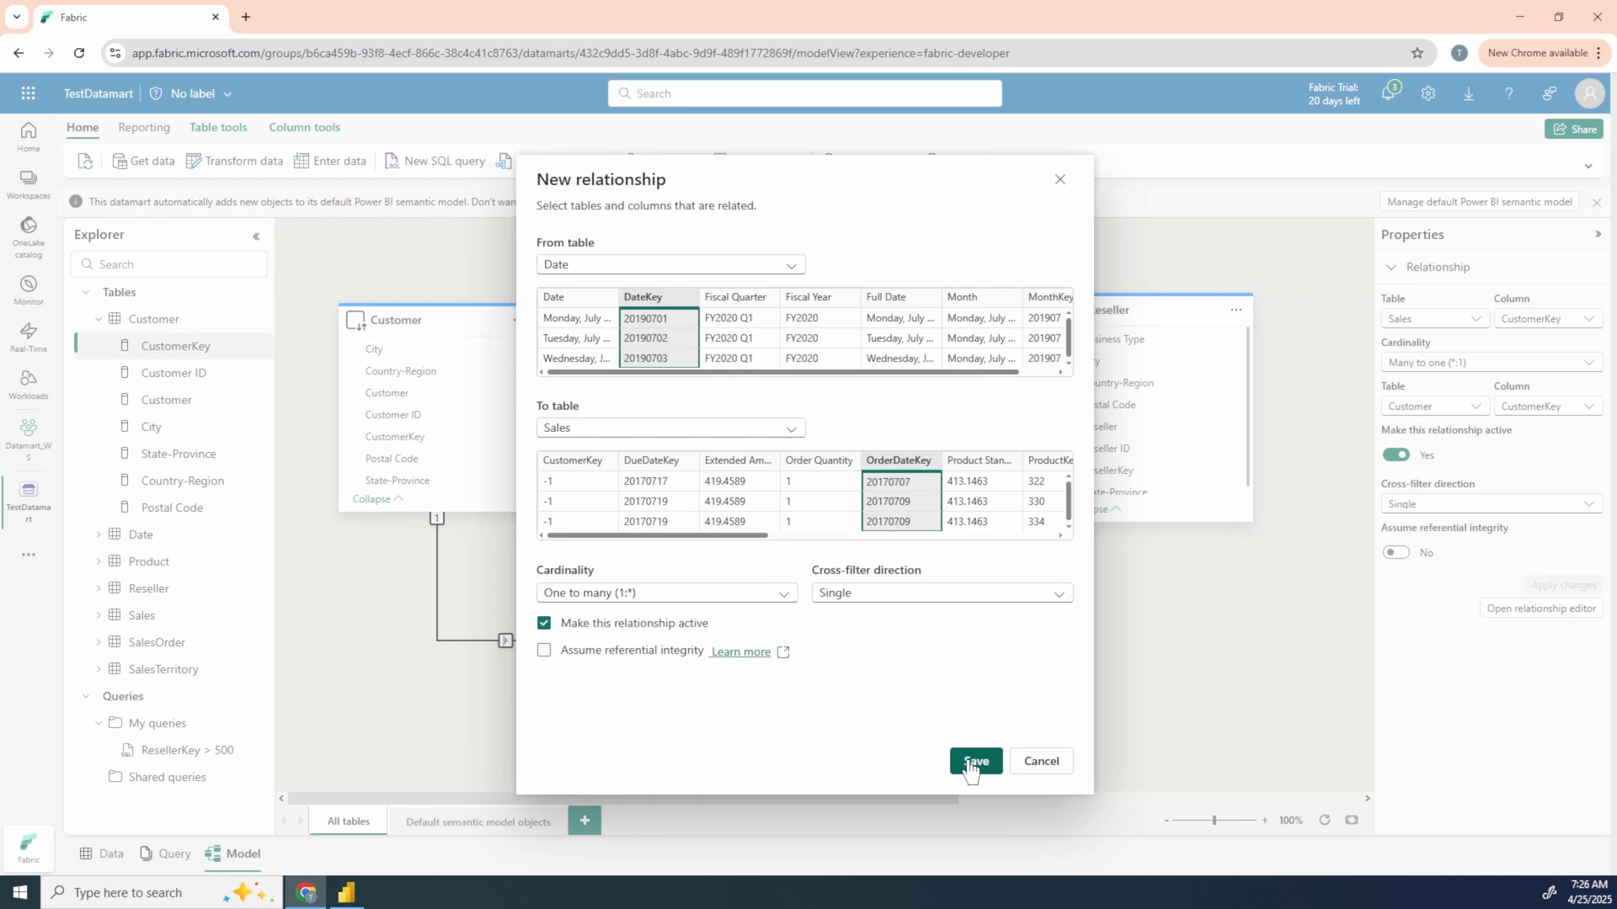
pyautogui.click(974, 761)
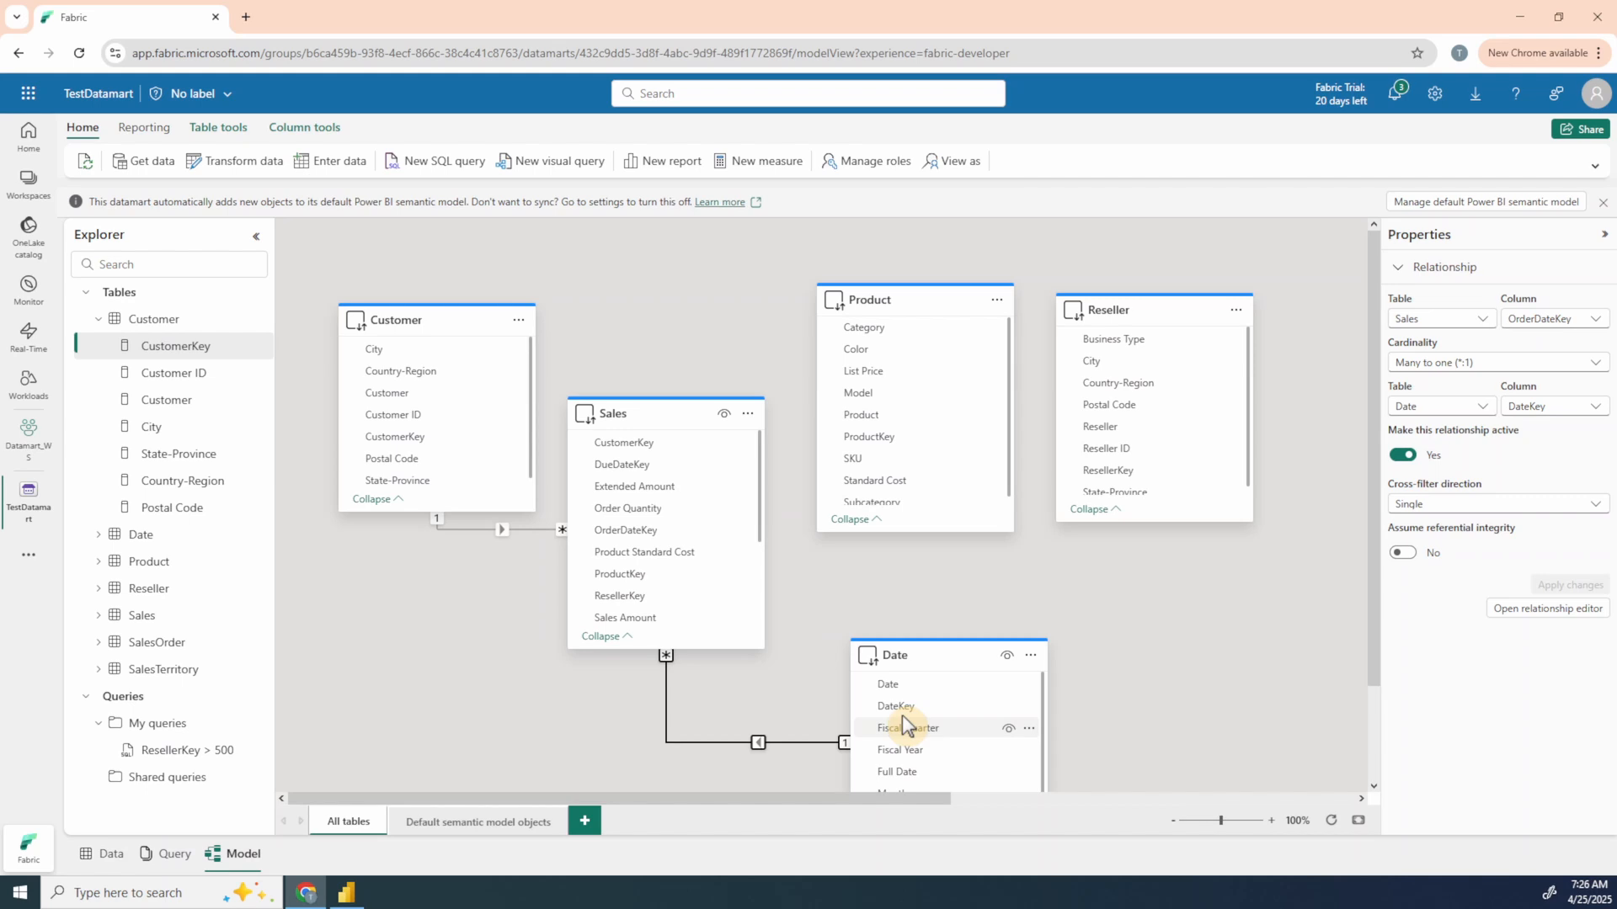
pyautogui.moveTo(902, 715); pyautogui.dragTo(902, 715)
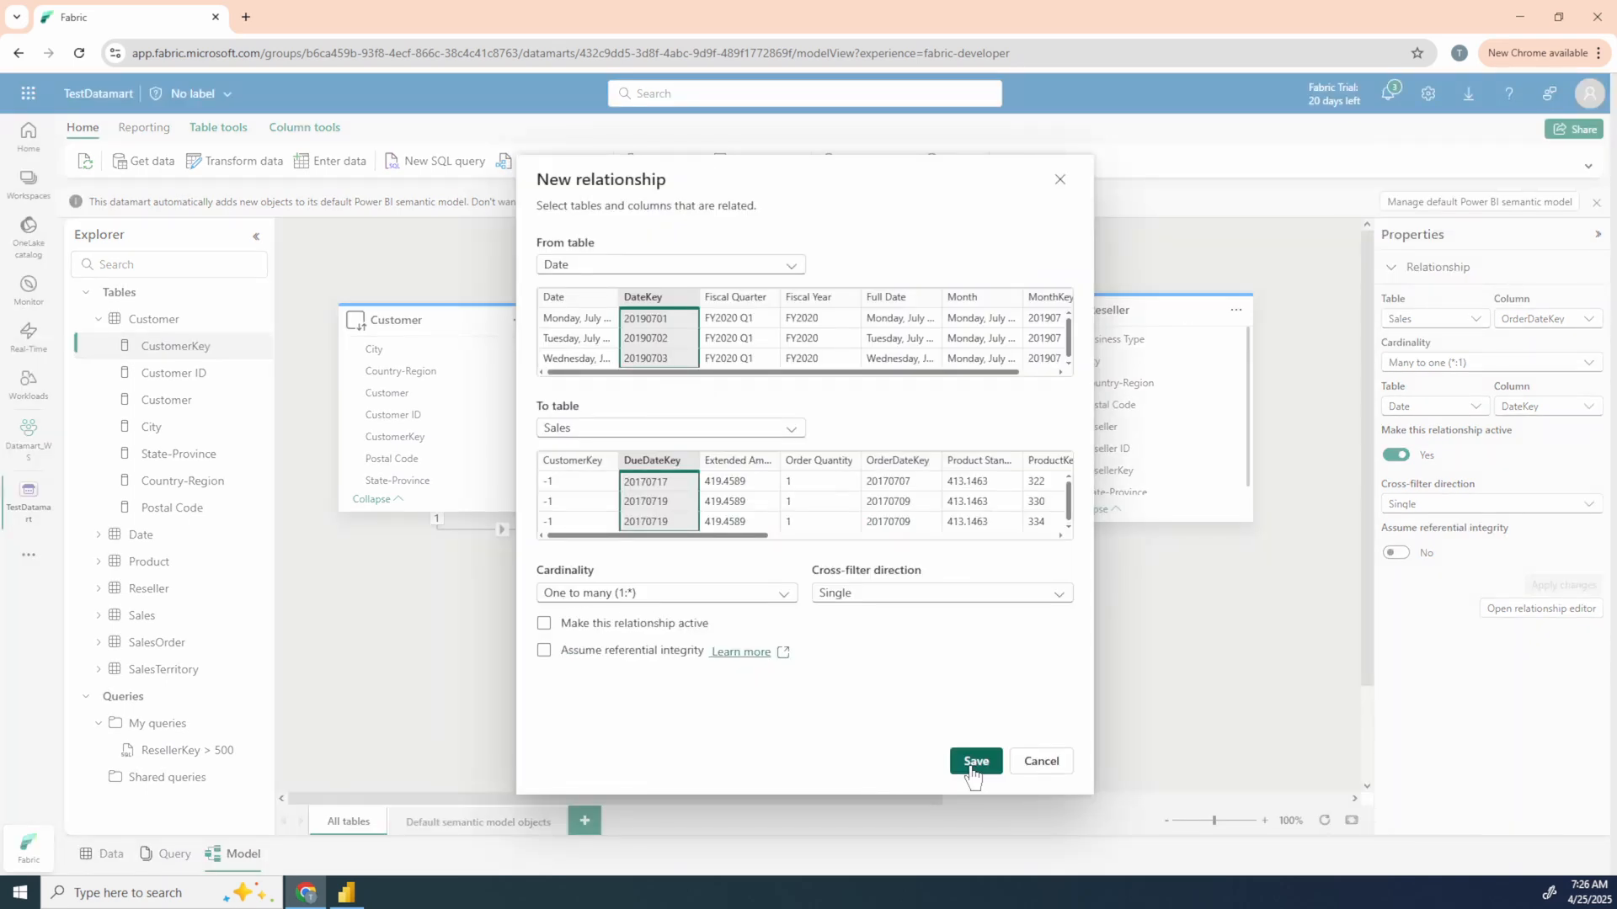
pyautogui.click(975, 762)
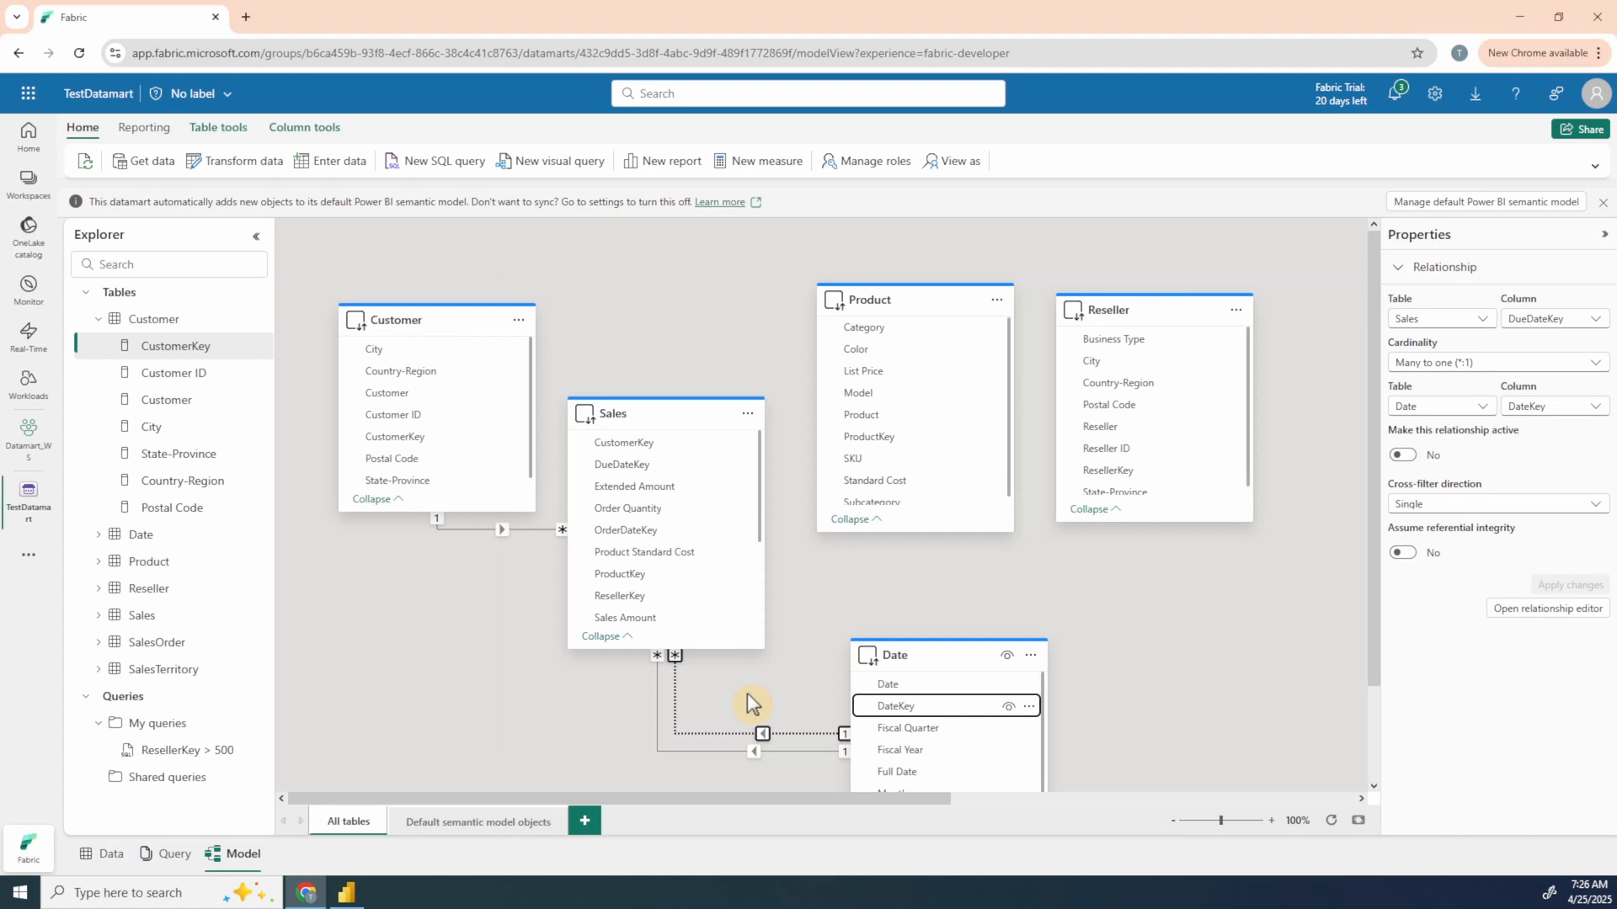
# Step: Create an inactive one-to-many relationship from Date's DateKey to Sales' ShipDateKey with Single cross-filter direction and save it
pyautogui.scroll(-2, 685, 529)
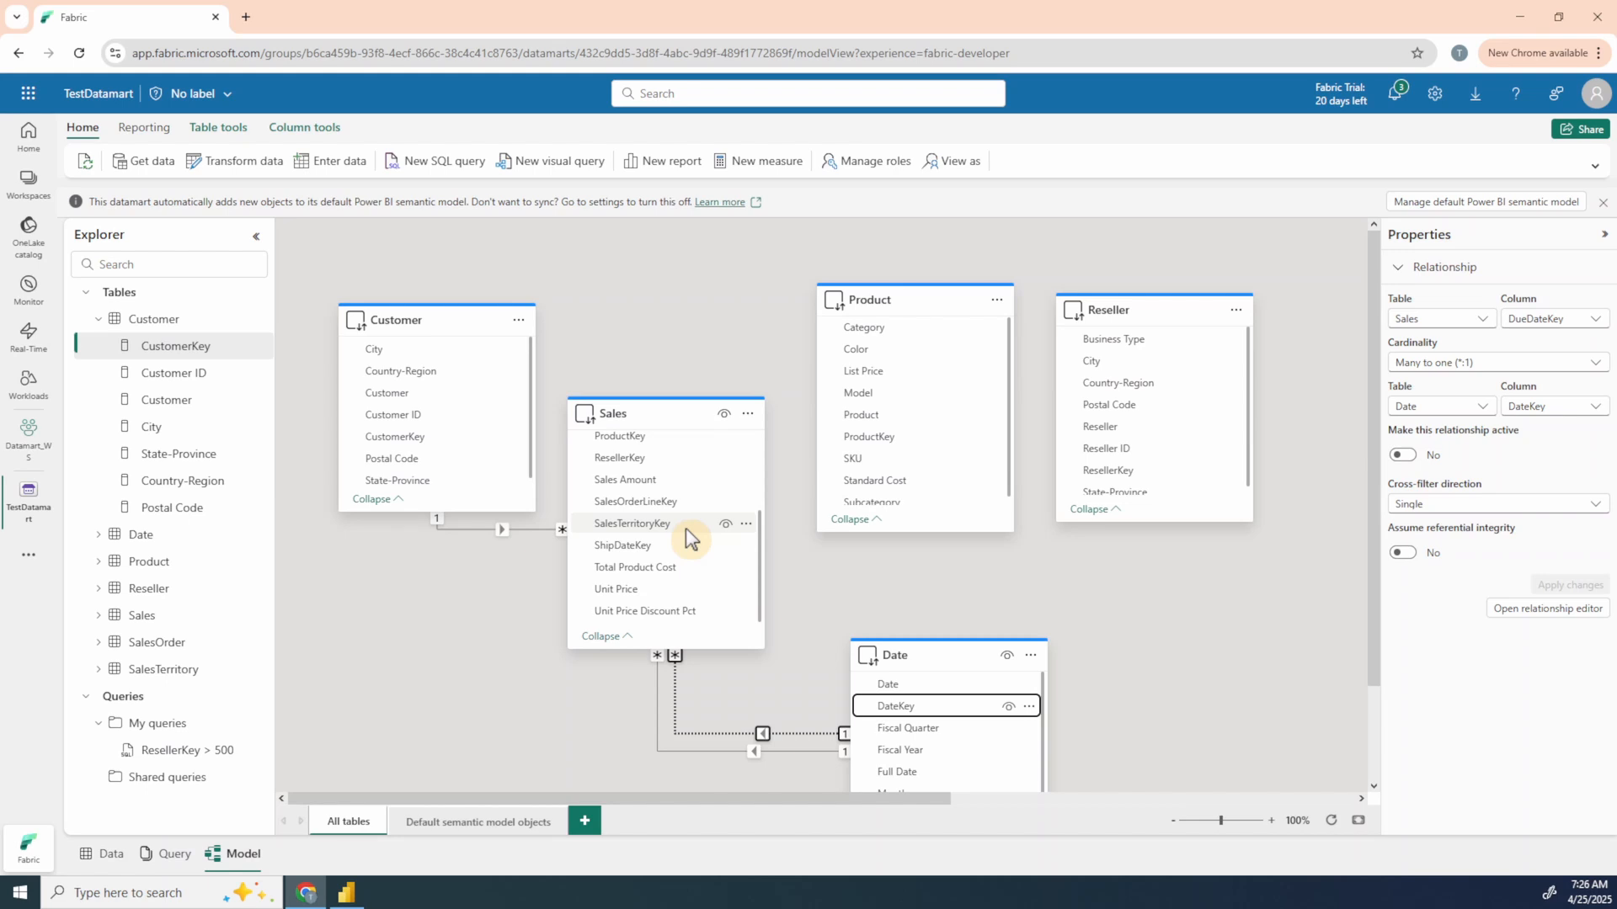
pyautogui.moveTo(685, 528); pyautogui.dragTo(686, 528)
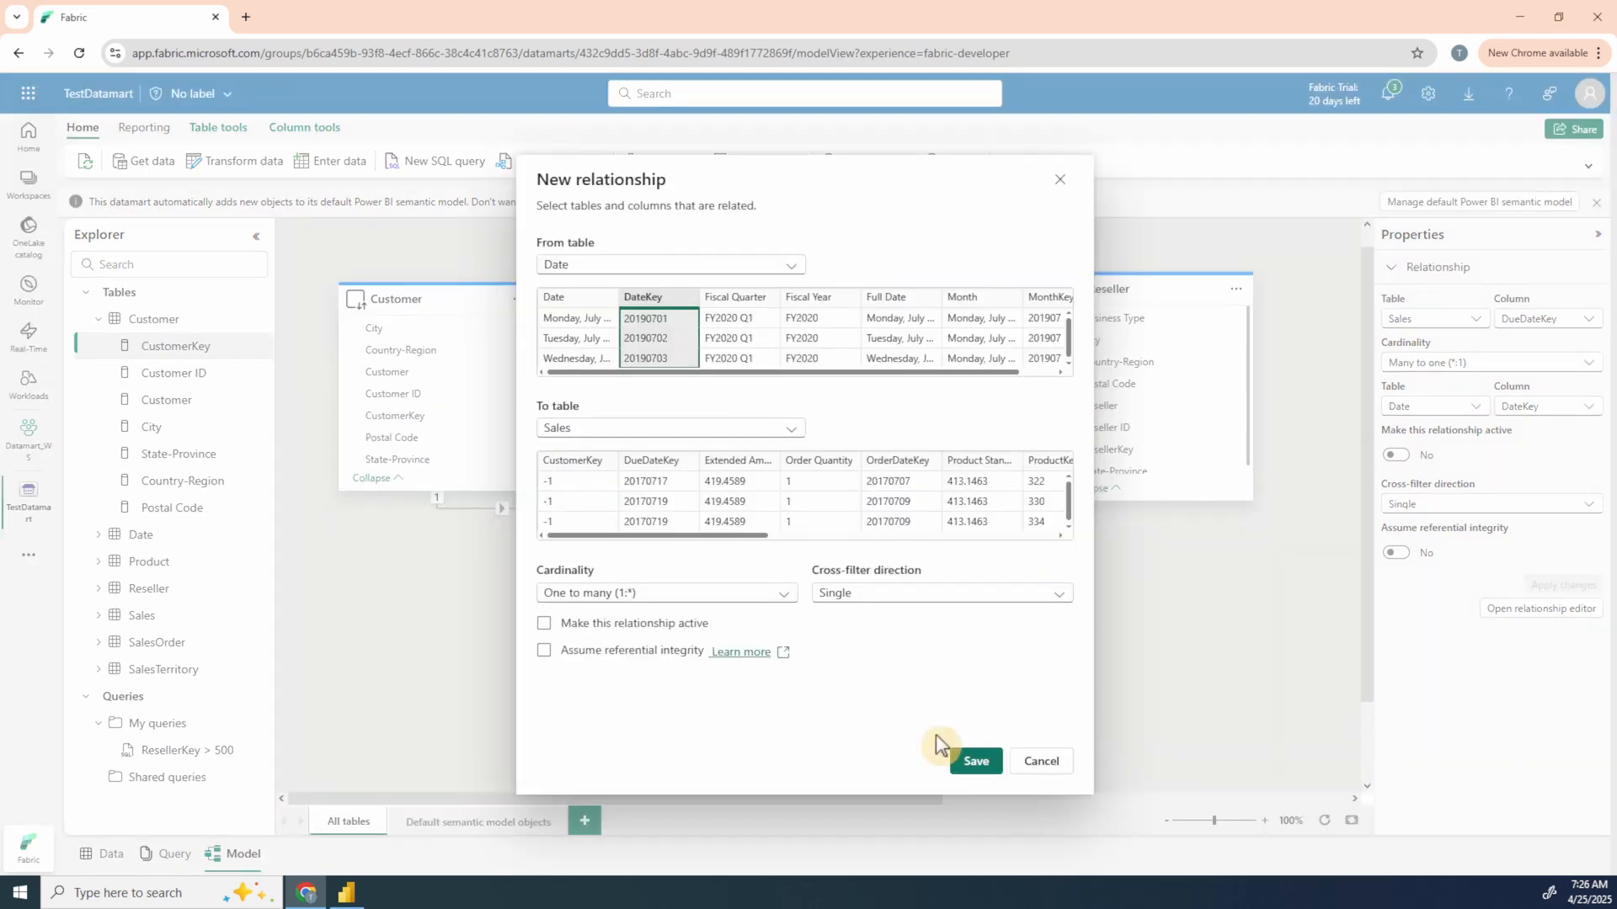
pyautogui.click(974, 762)
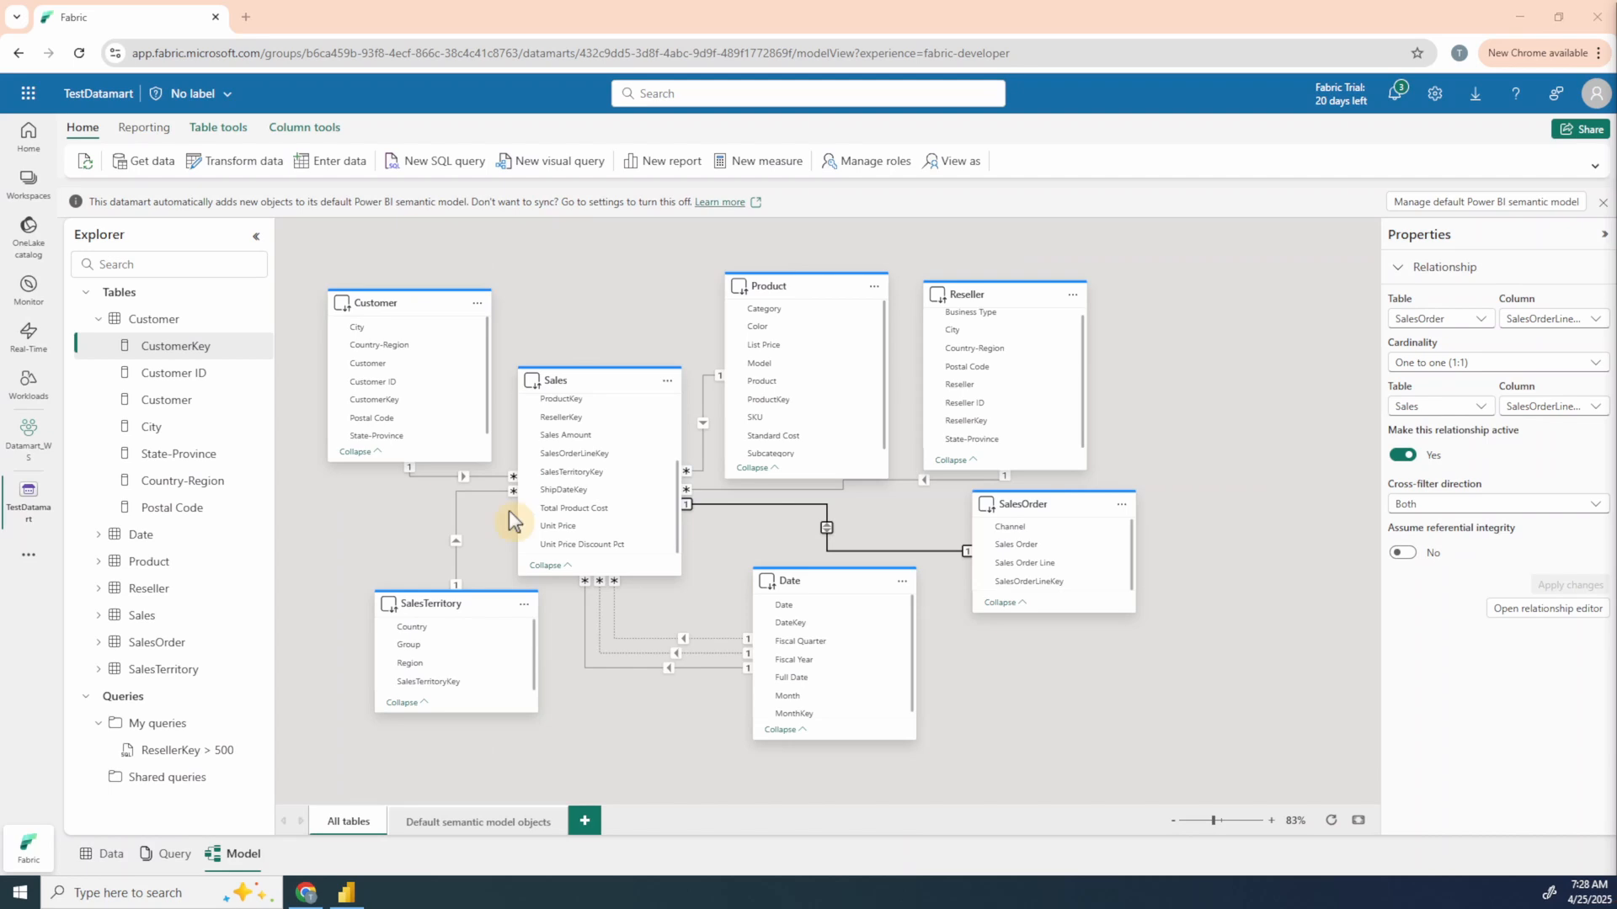
# Step: Review the datamart's model diagram and data view, and check the Sales Amount by Customer chart in Power BI Desktop
pyautogui.click(1219, 820)
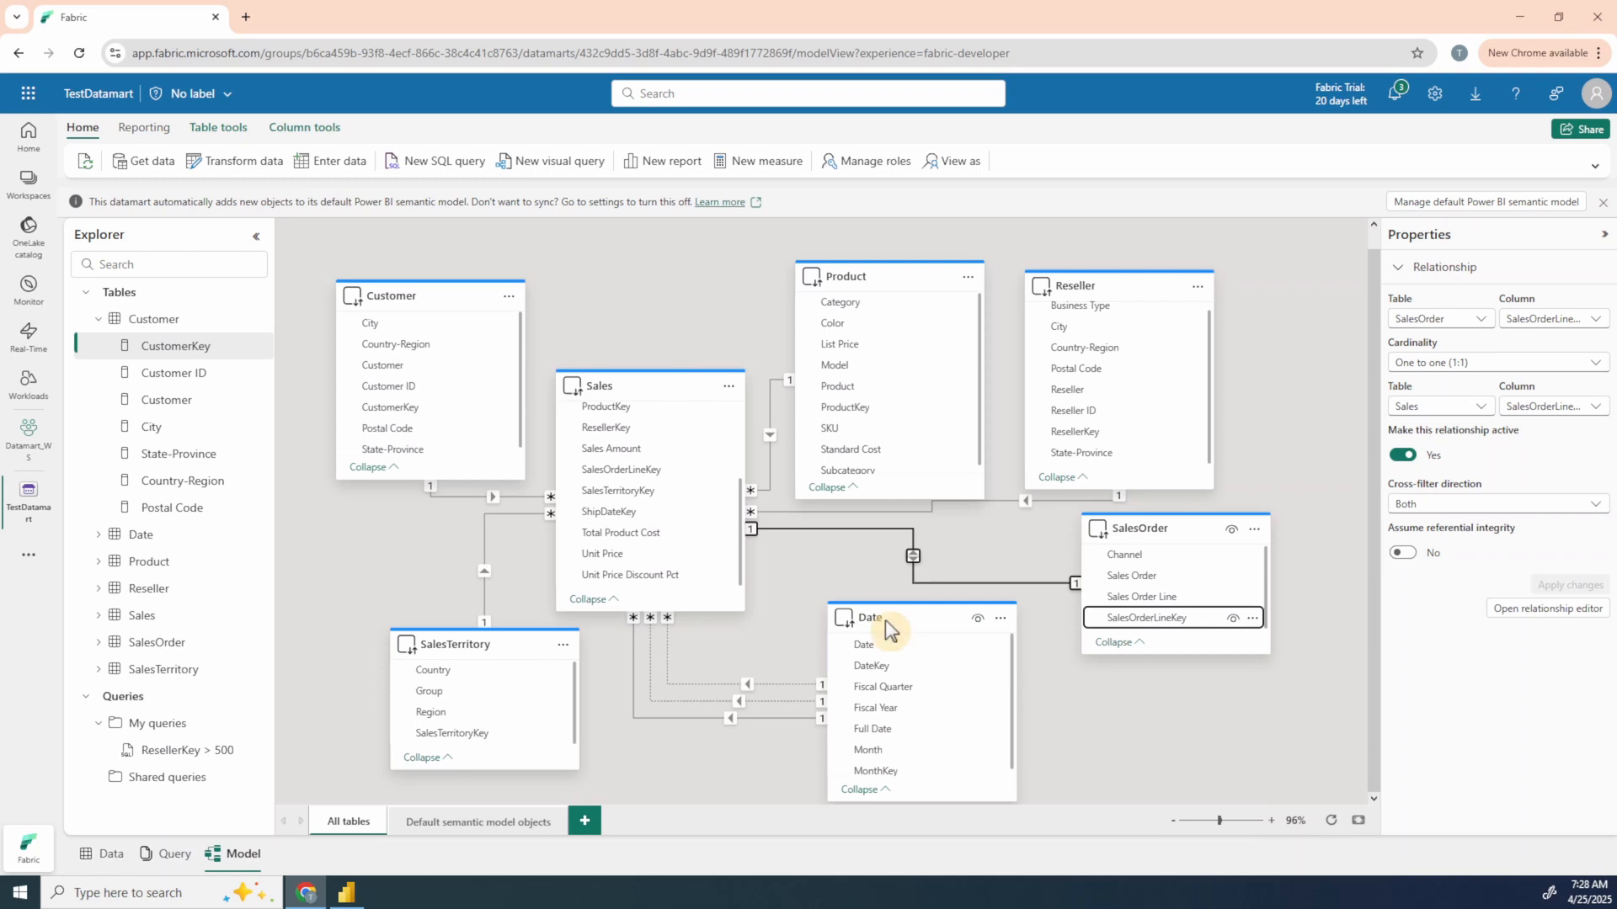
pyautogui.click(108, 854)
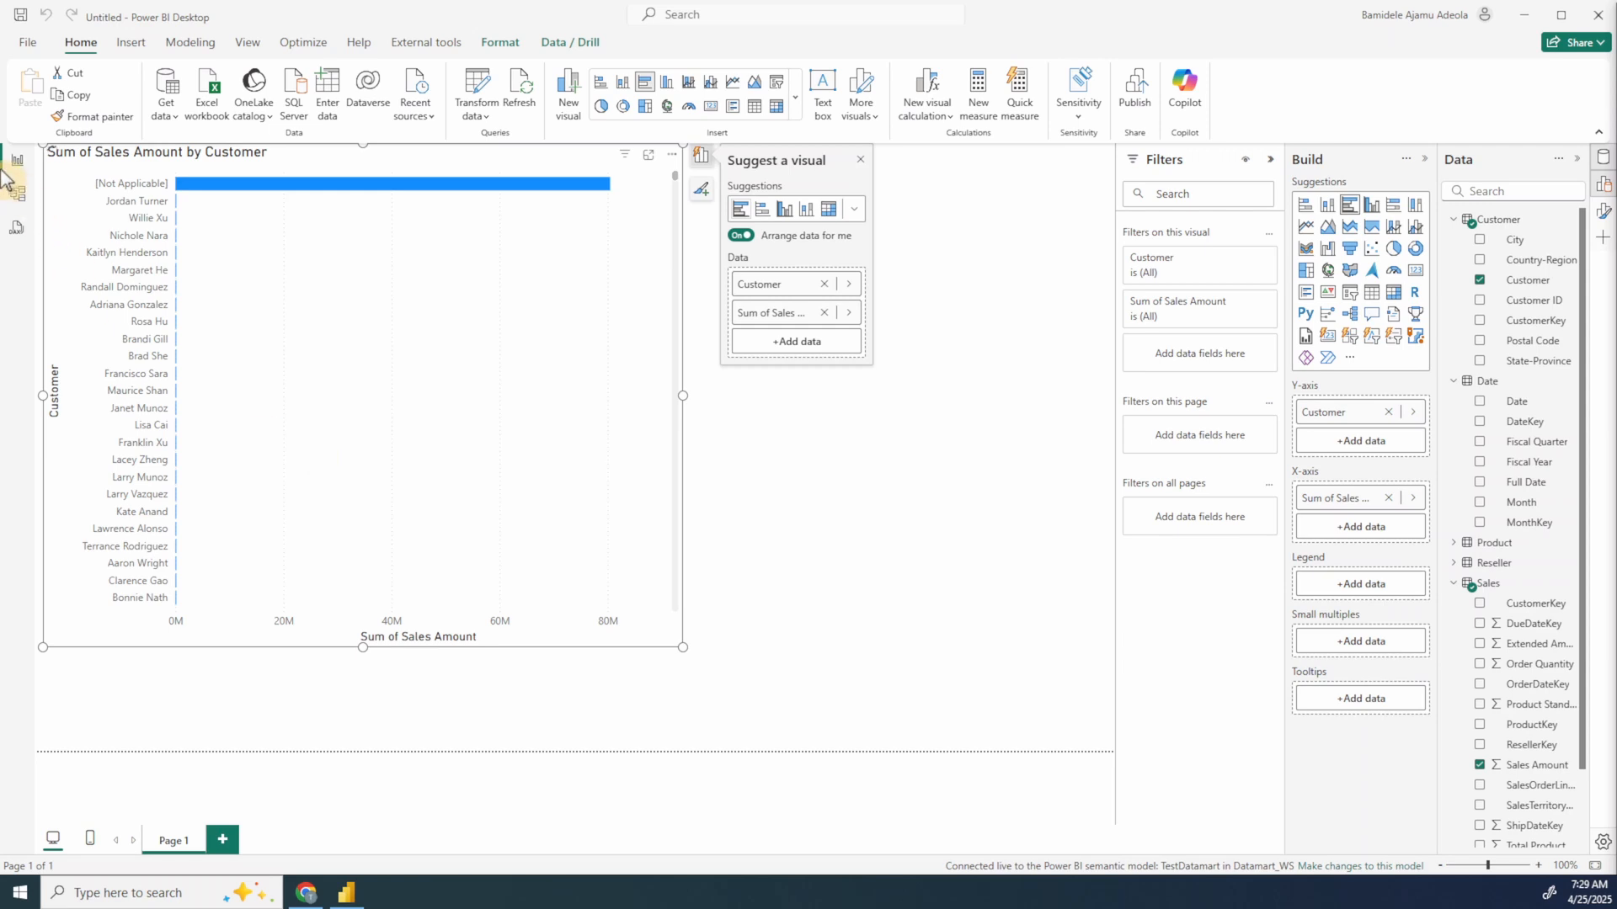
pyautogui.scroll(-1, 19, 196)
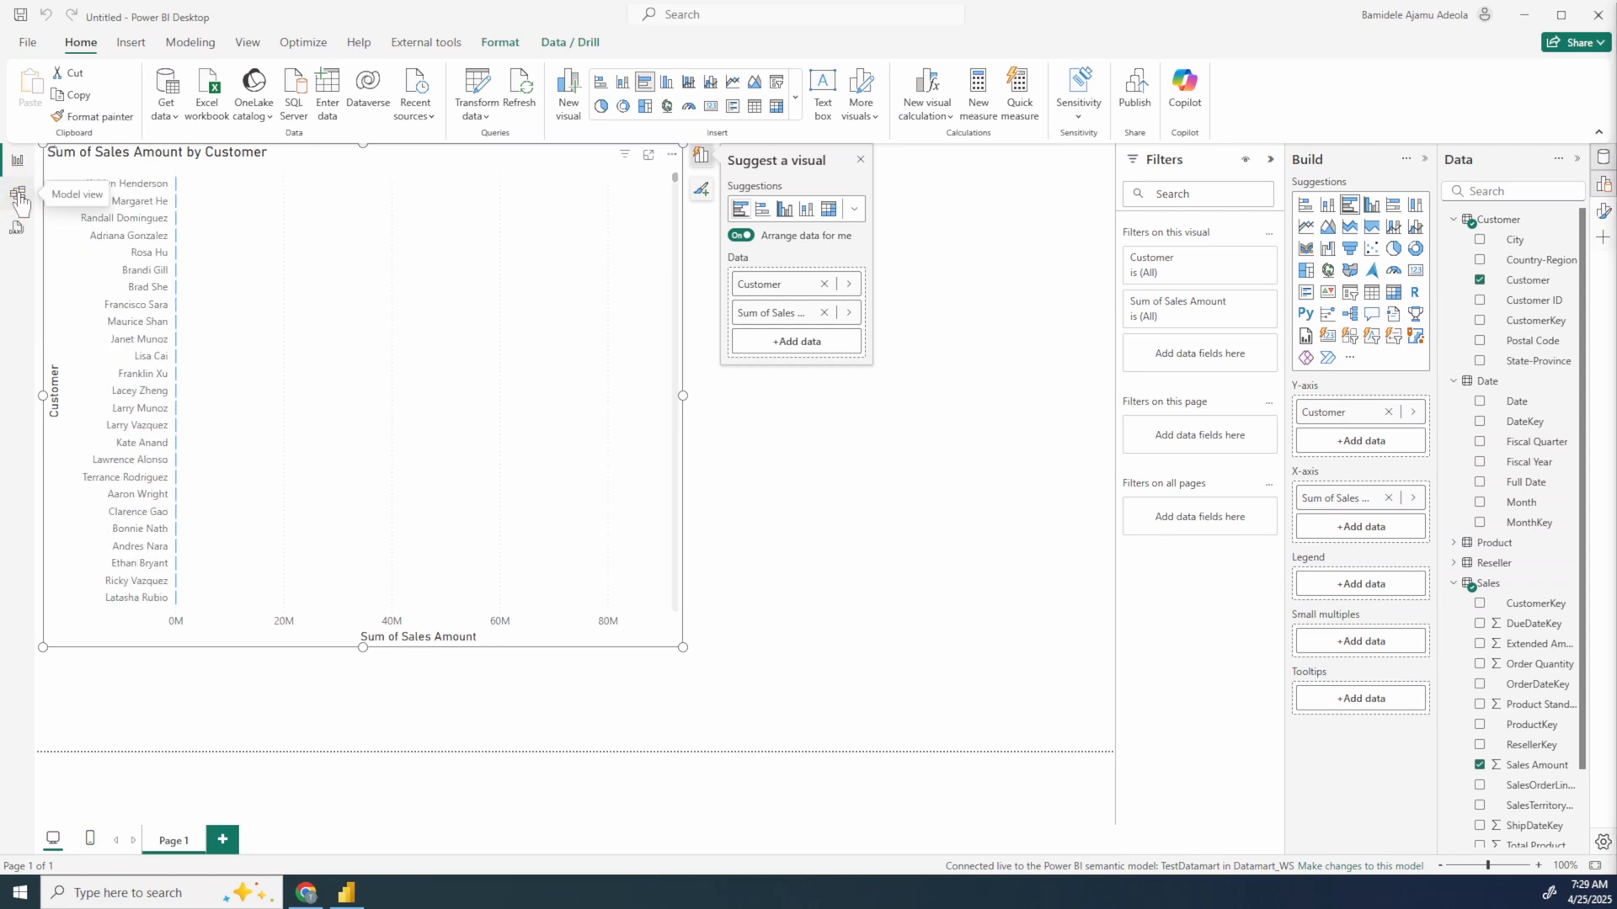
# Step: In the report's model view, rearrange the Customer, Reseller and Date tables around Sales so their relationship lines are readable
pyautogui.click(18, 196)
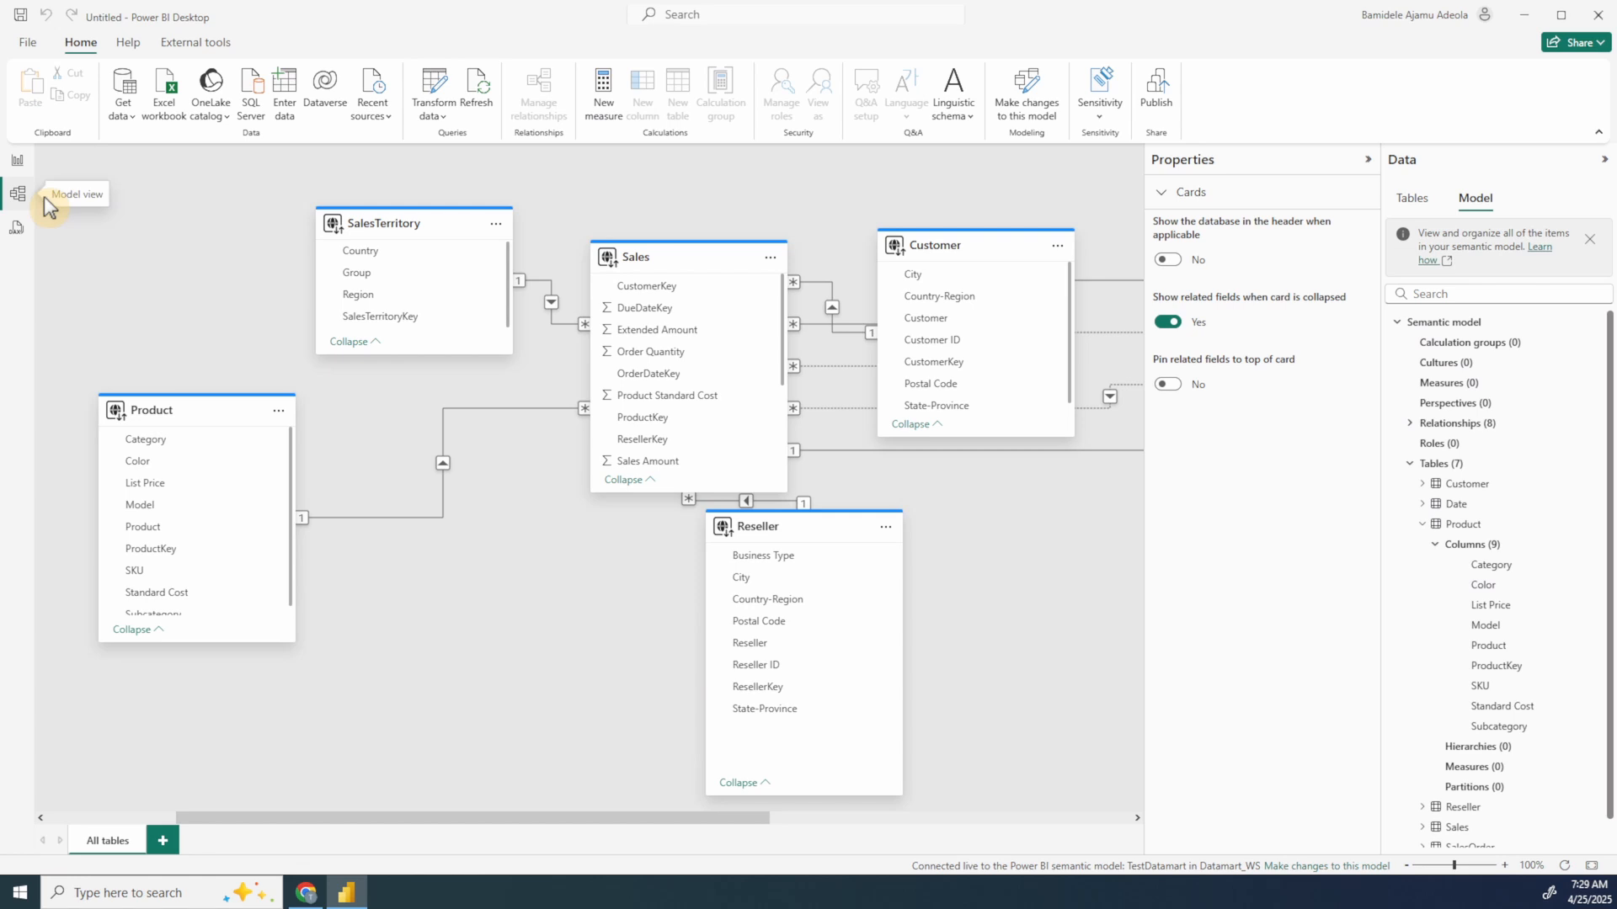
pyautogui.moveTo(769, 241); pyautogui.dragTo(869, 521)
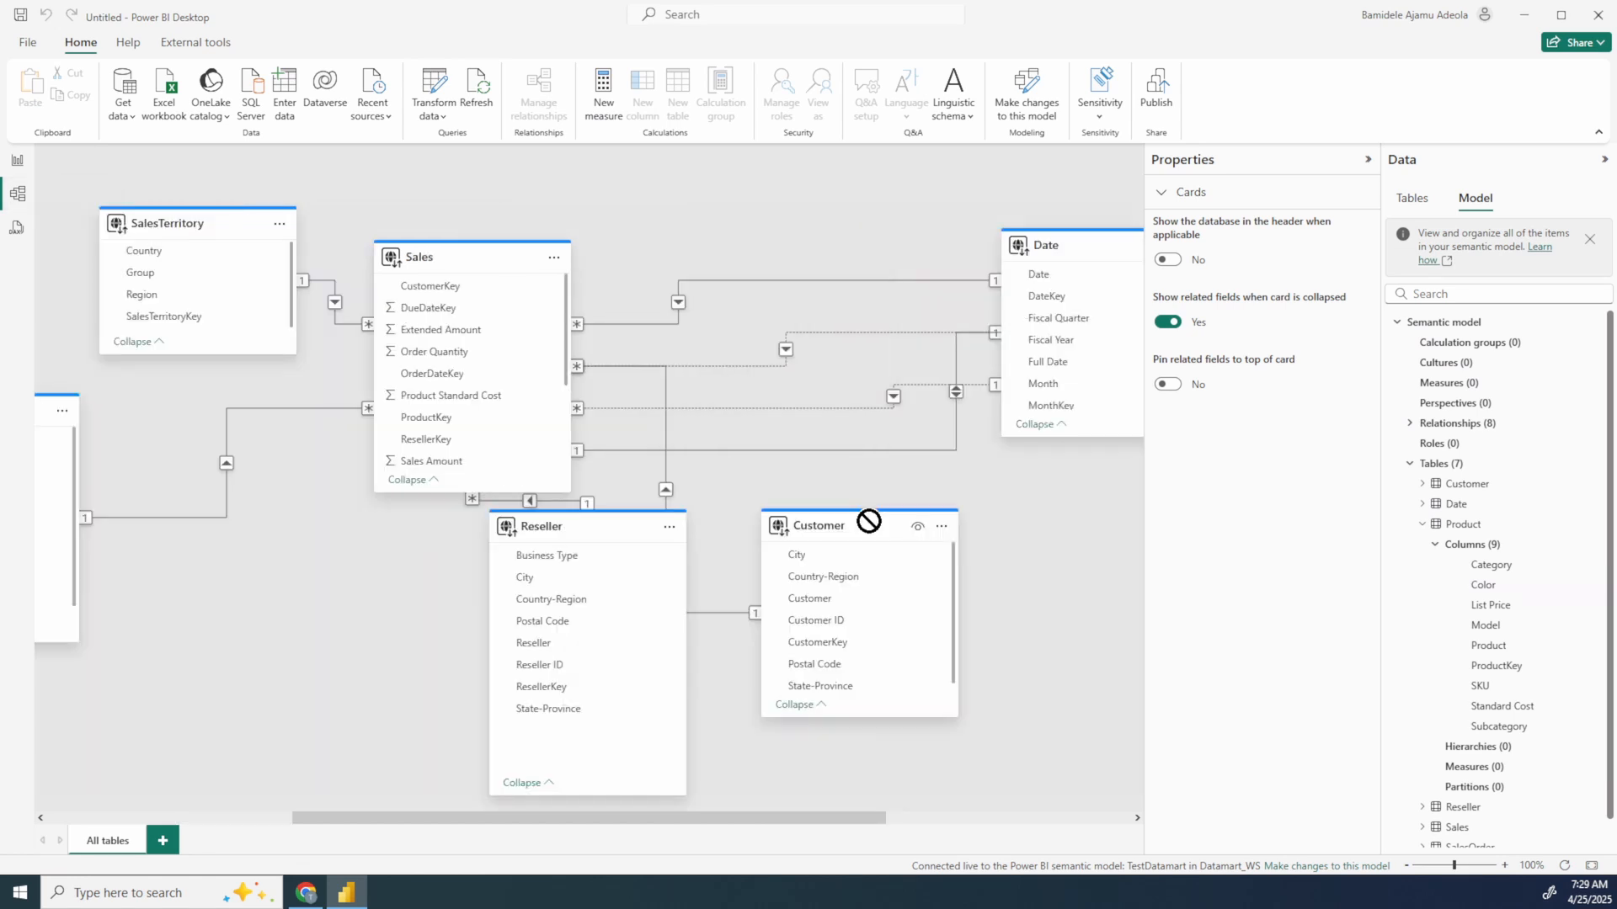
pyautogui.moveTo(581, 529); pyautogui.dragTo(298, 573)
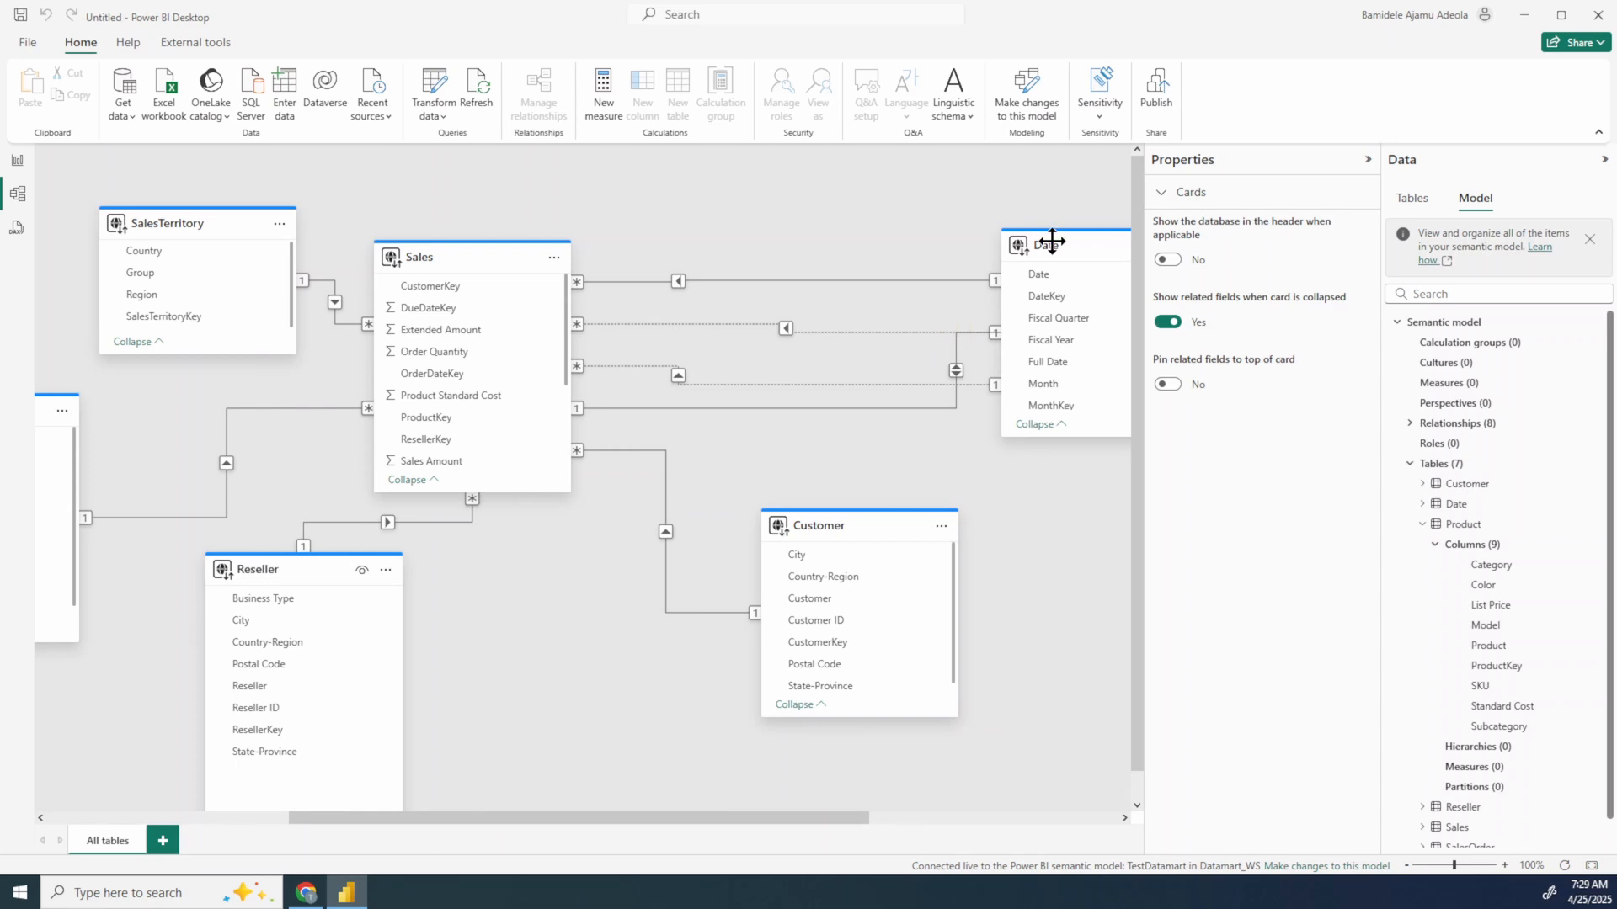
pyautogui.moveTo(1051, 242); pyautogui.dragTo(782, 223)
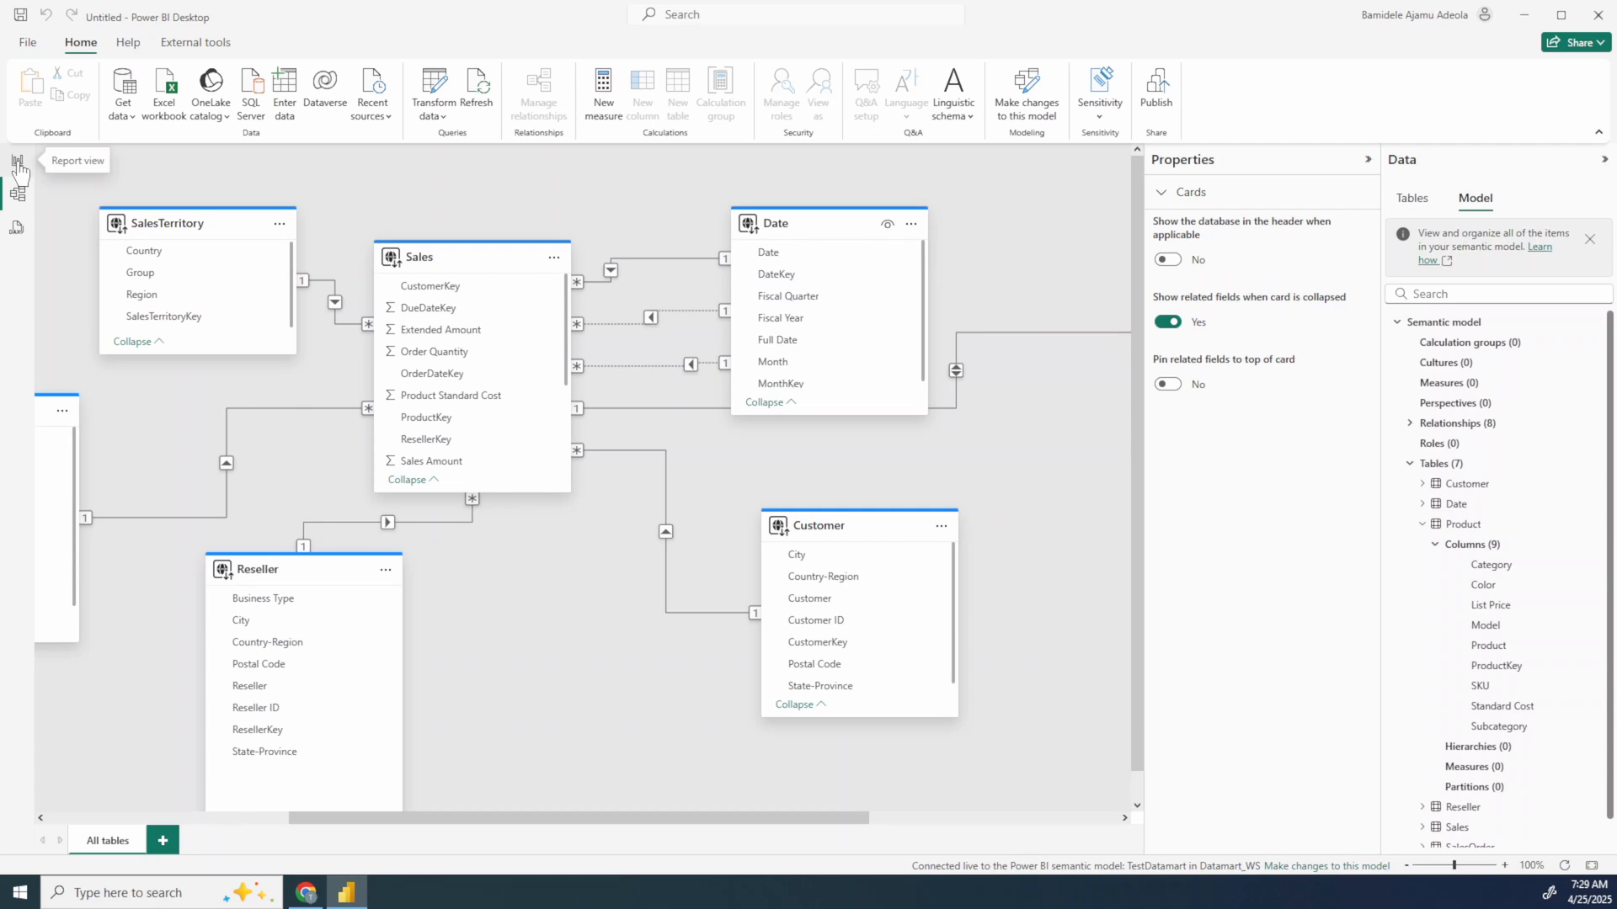
# Step: On the report page, build a second visual of Sales Amount by SalesTerritory Country and change it from a bar chart to a map
pyautogui.click(18, 163)
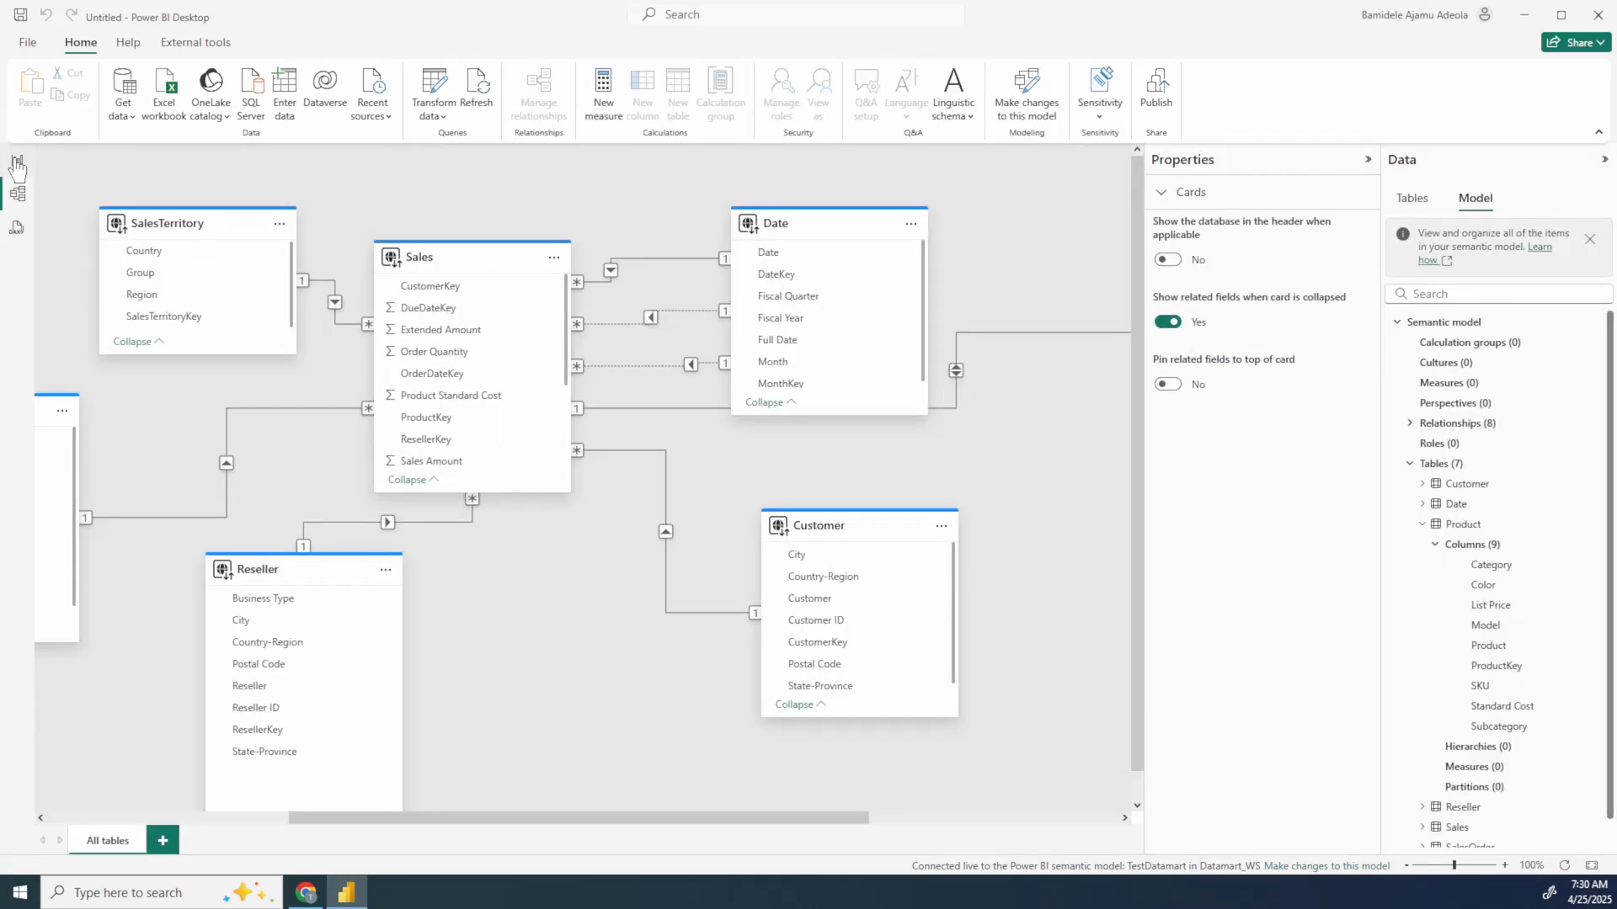
pyautogui.click(17, 162)
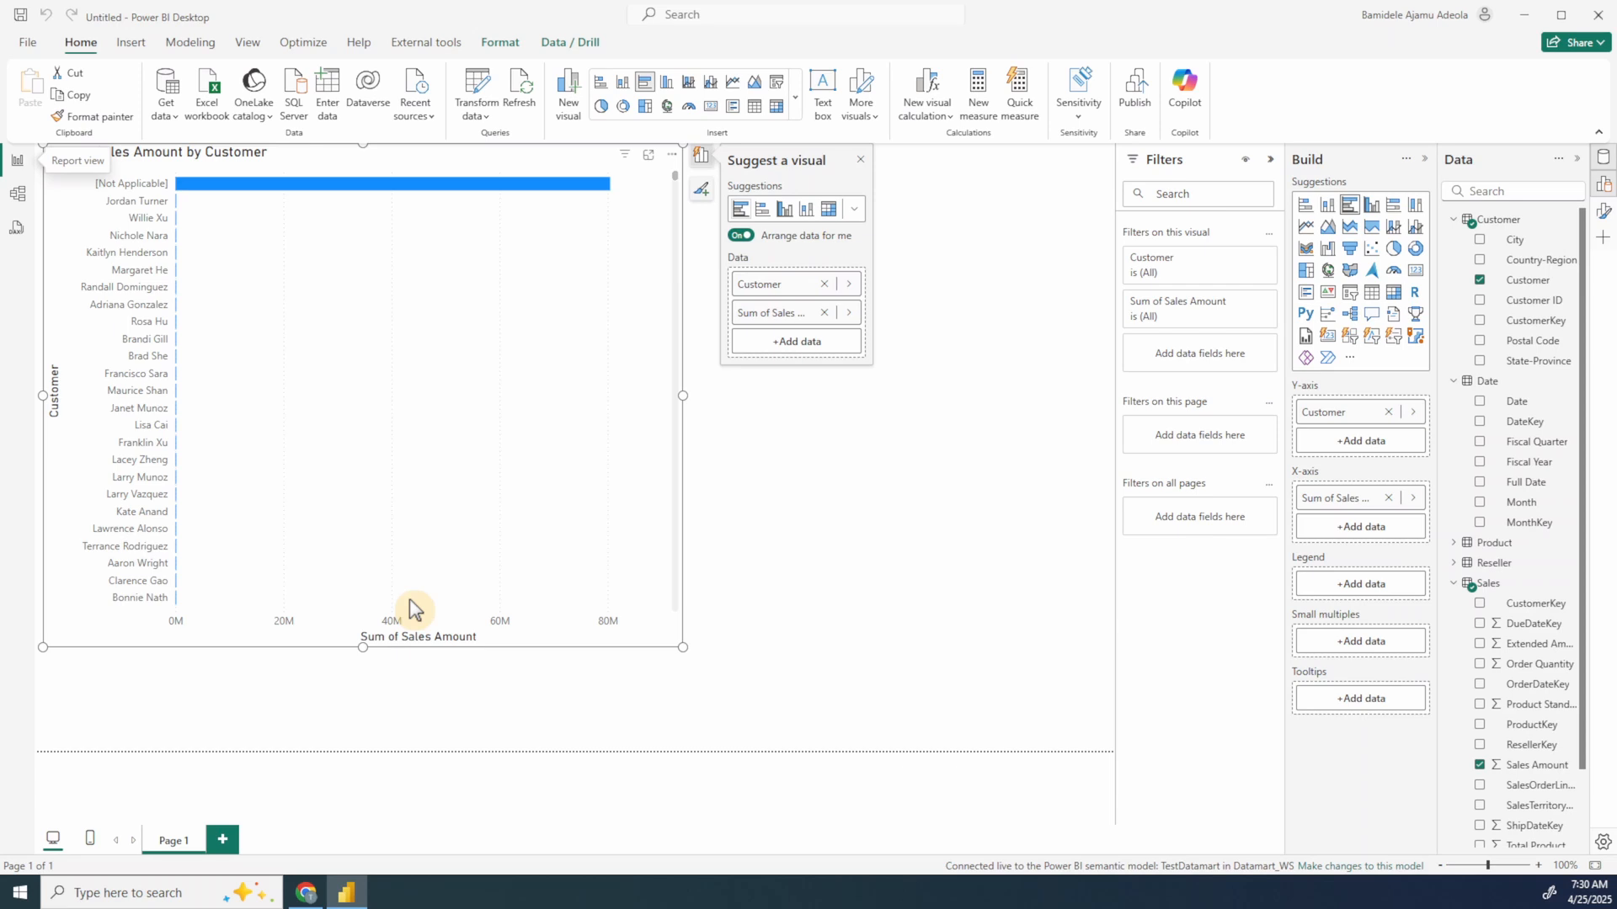
pyautogui.click(1479, 777)
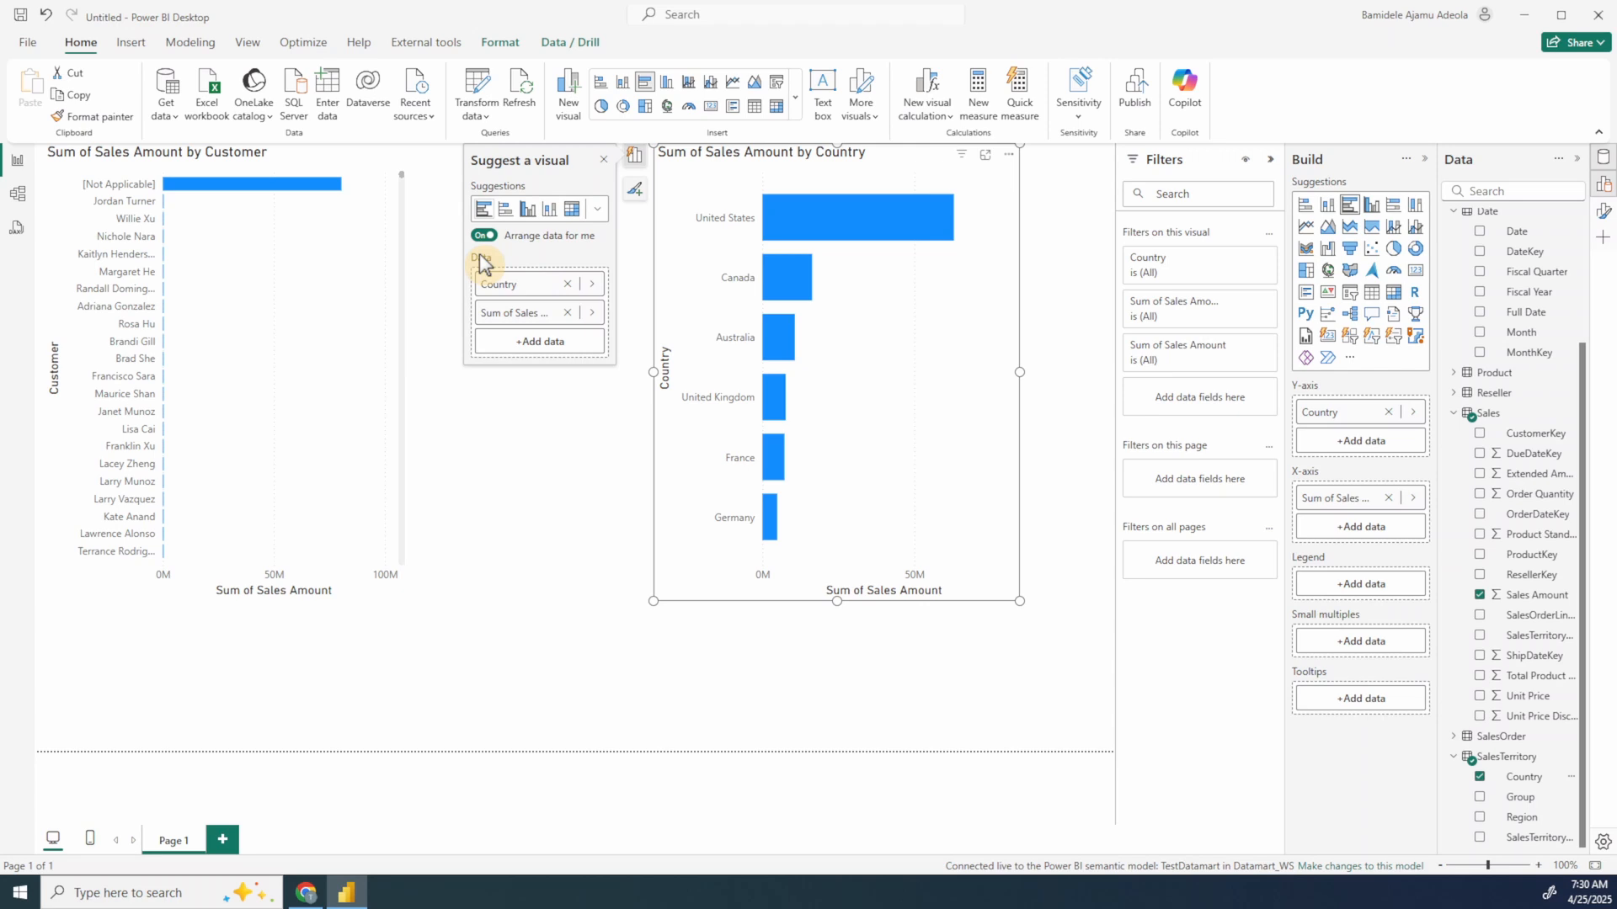
pyautogui.click(667, 107)
pyautogui.click(667, 108)
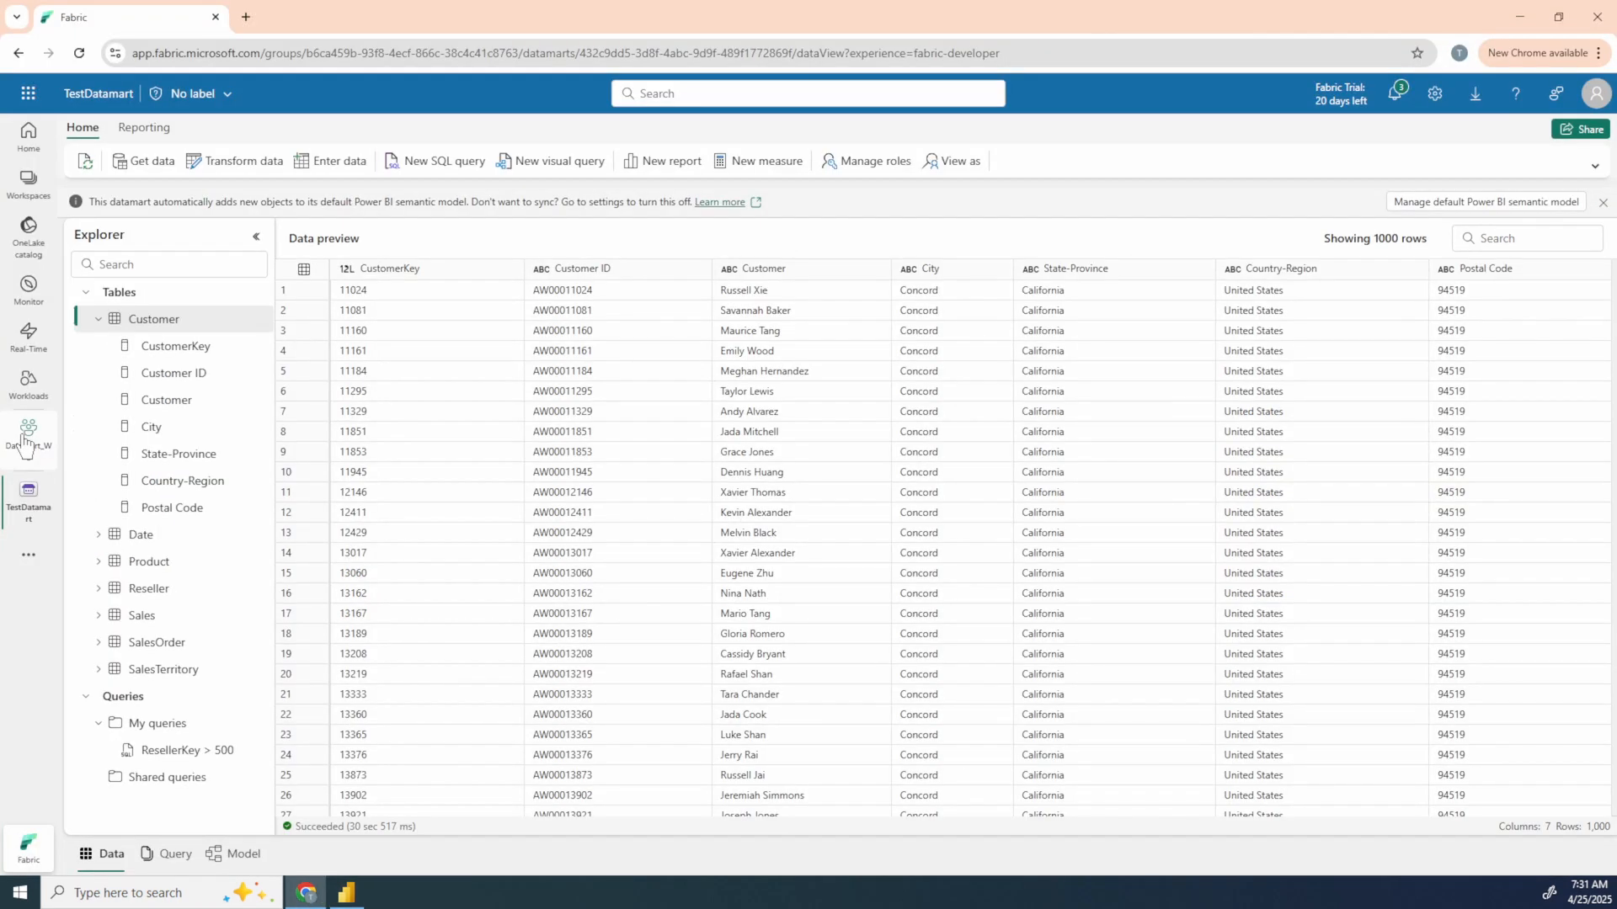
# Step: Switch to Fabric and open the Datamart_WS workspace from TestDatamart's data view
pyautogui.click(27, 443)
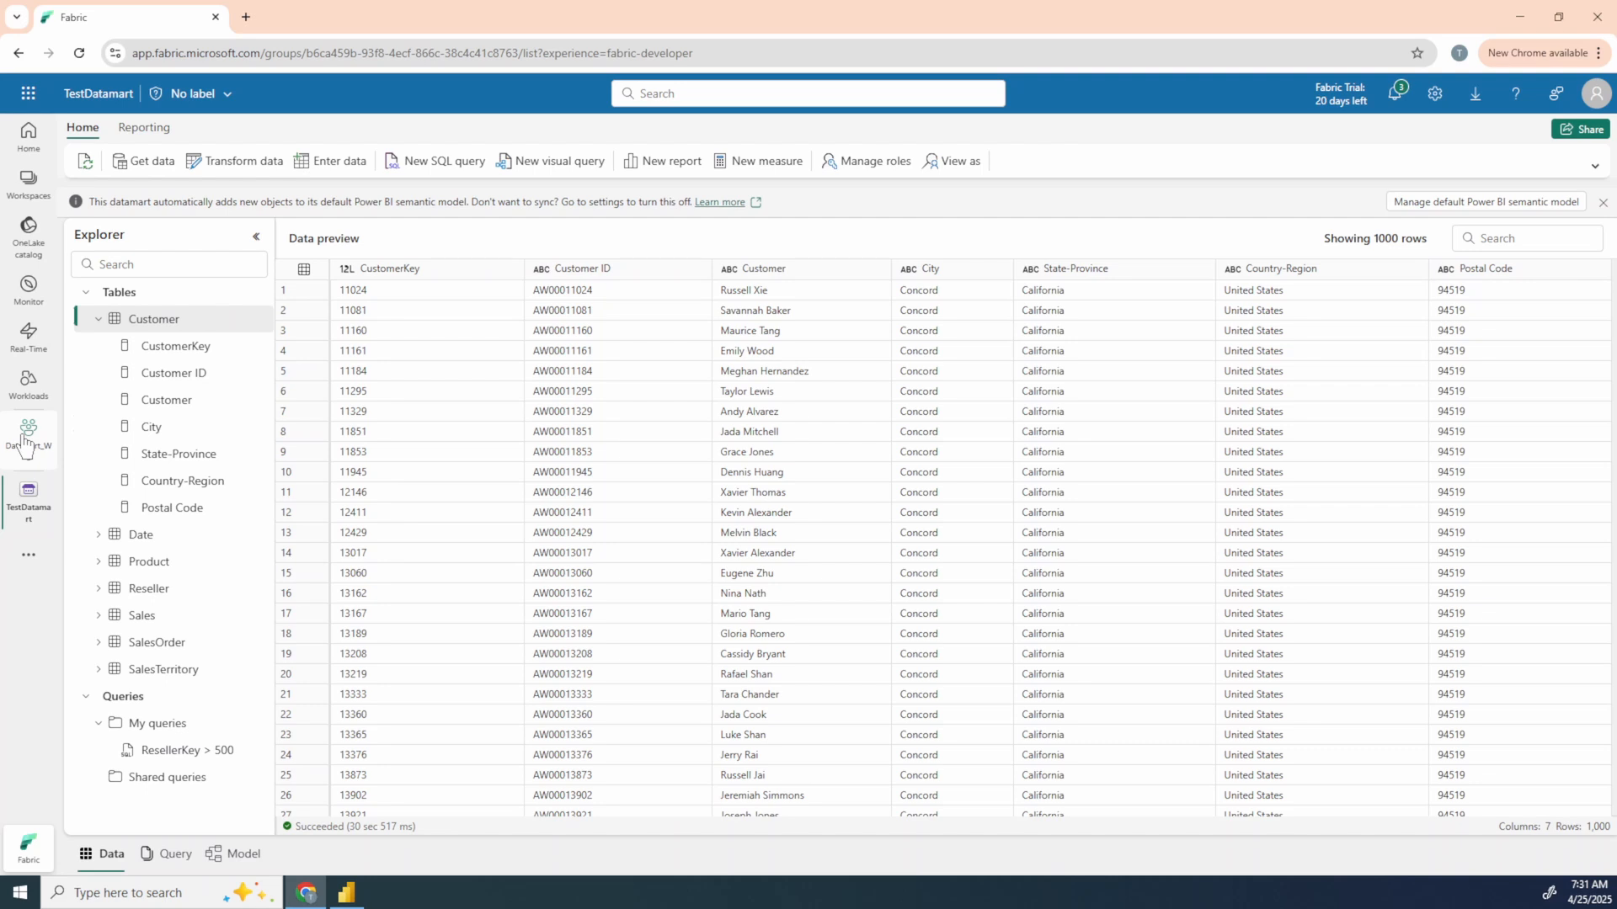